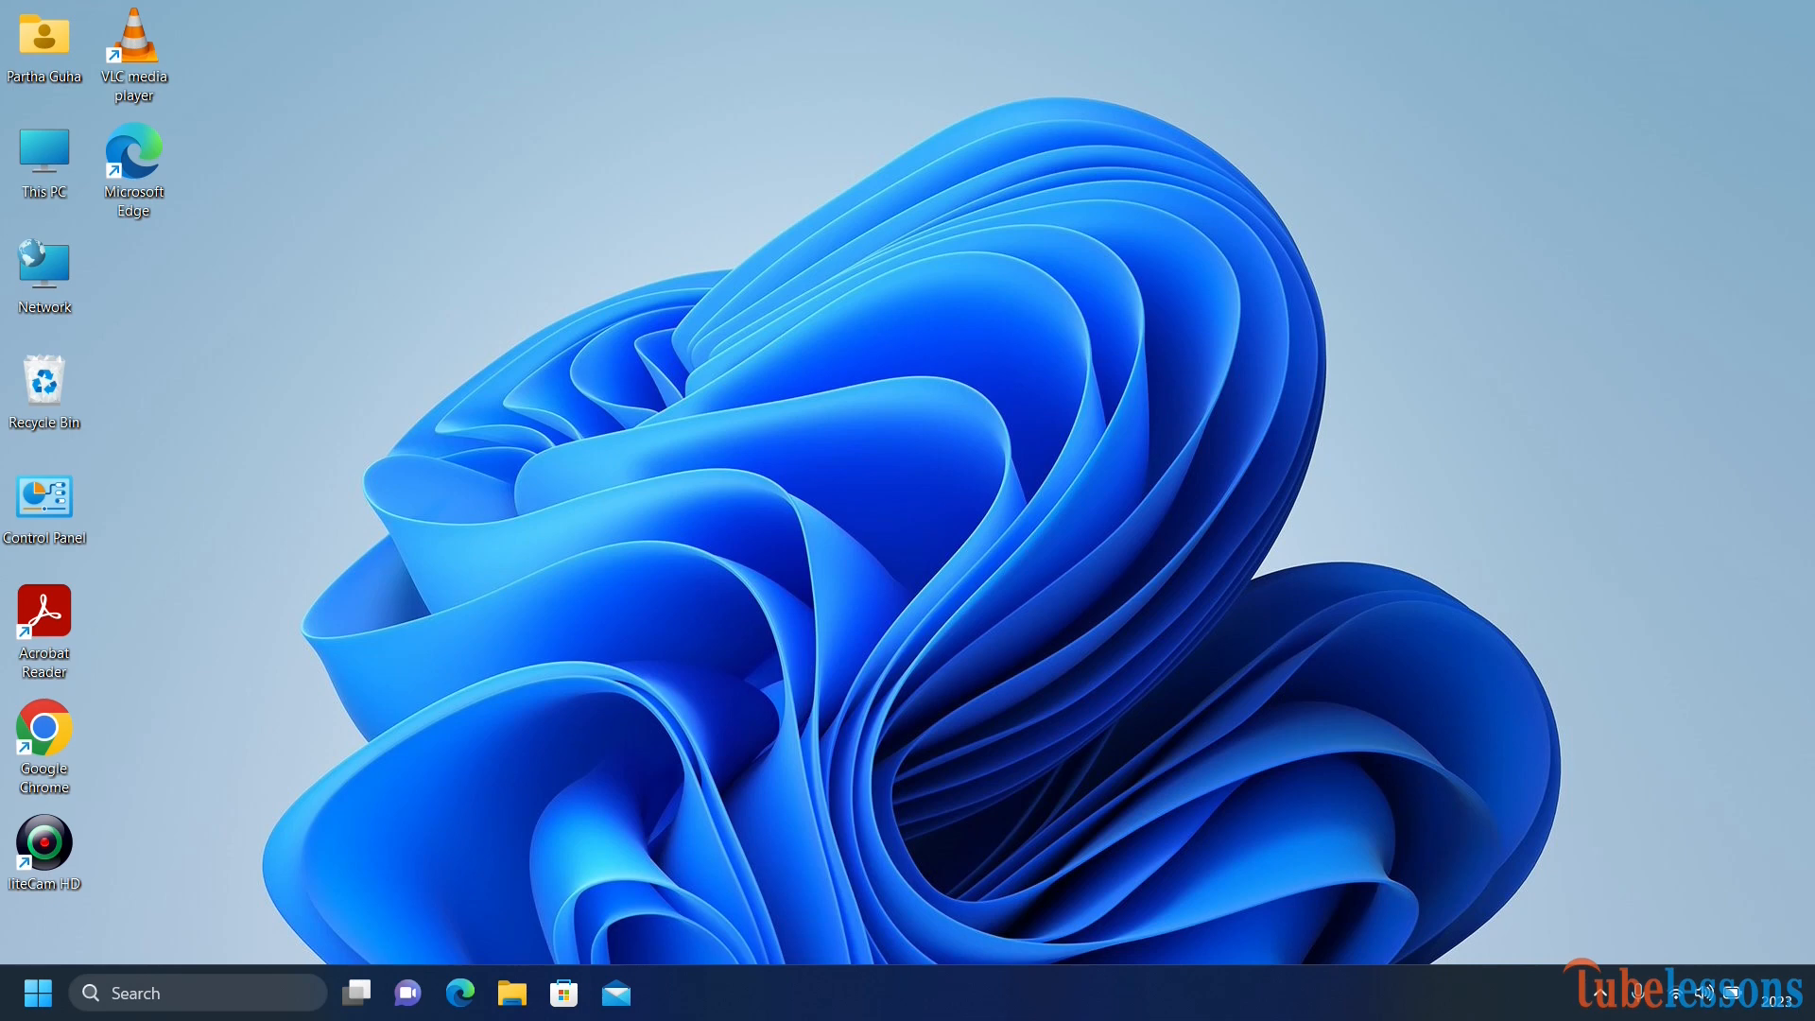
# Search Windows for excel, then dismiss the search results.
pyautogui.click(205, 990)
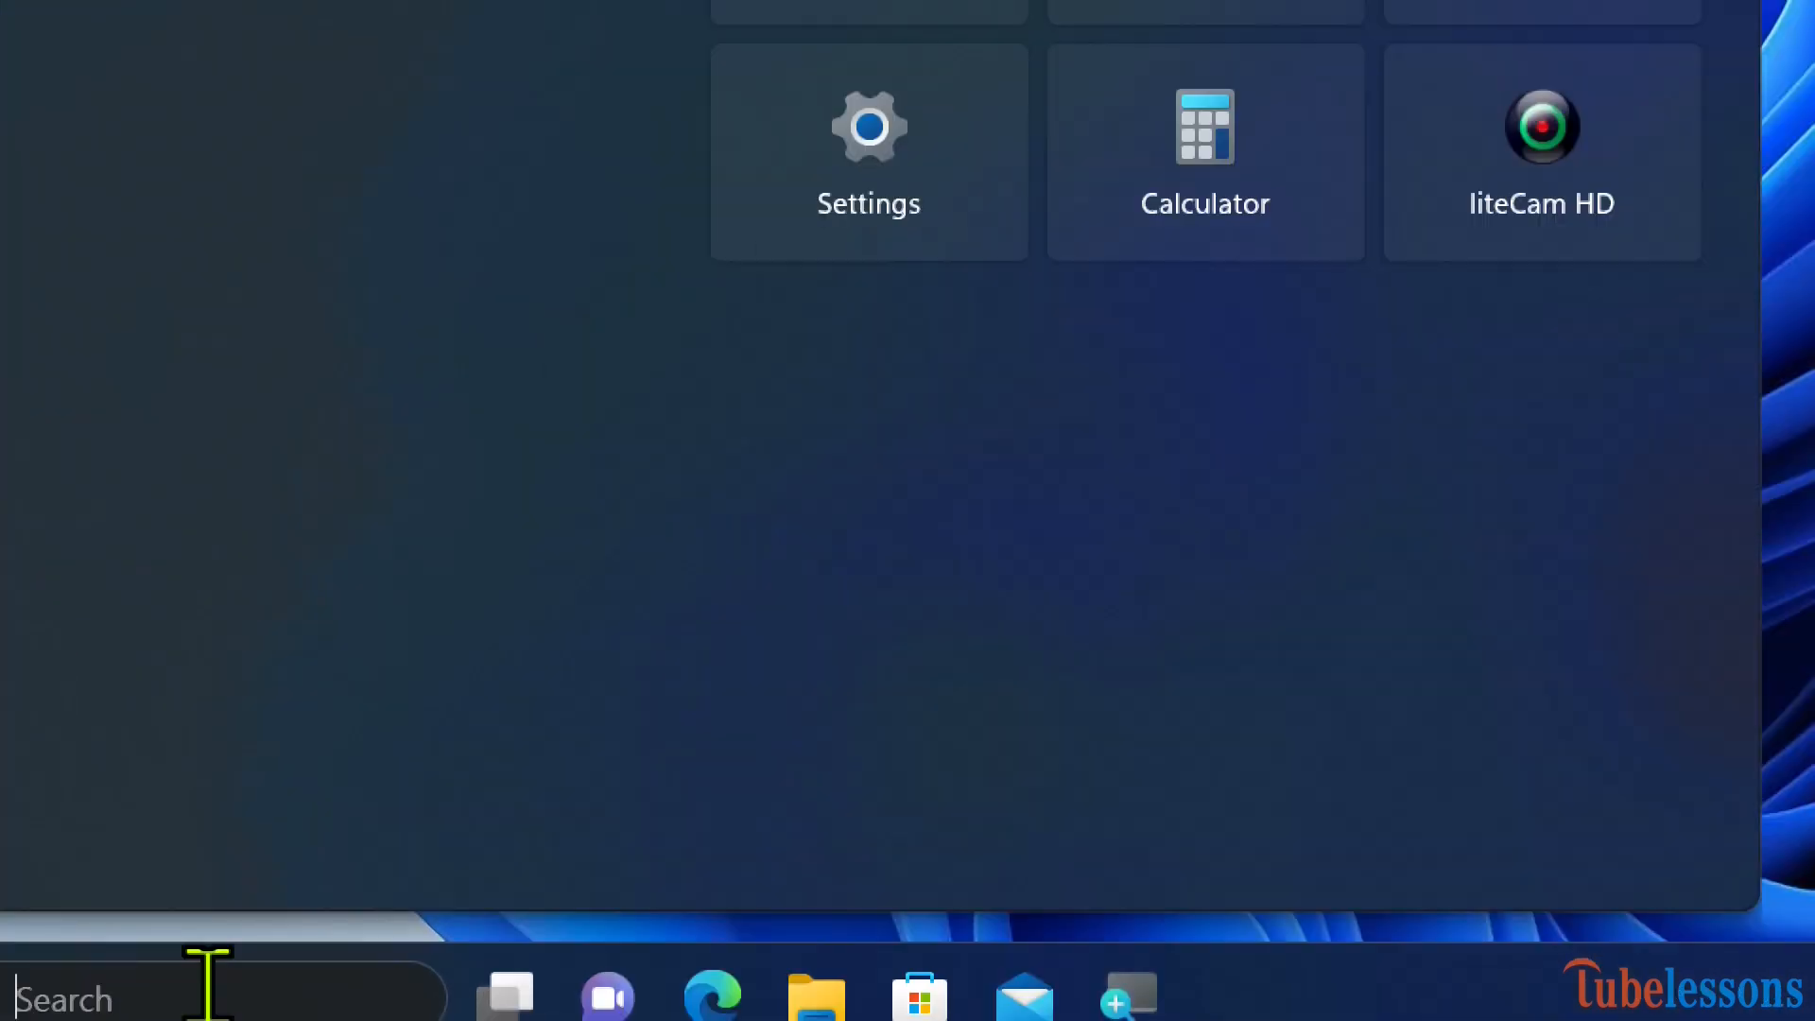
pyautogui.write('exce')
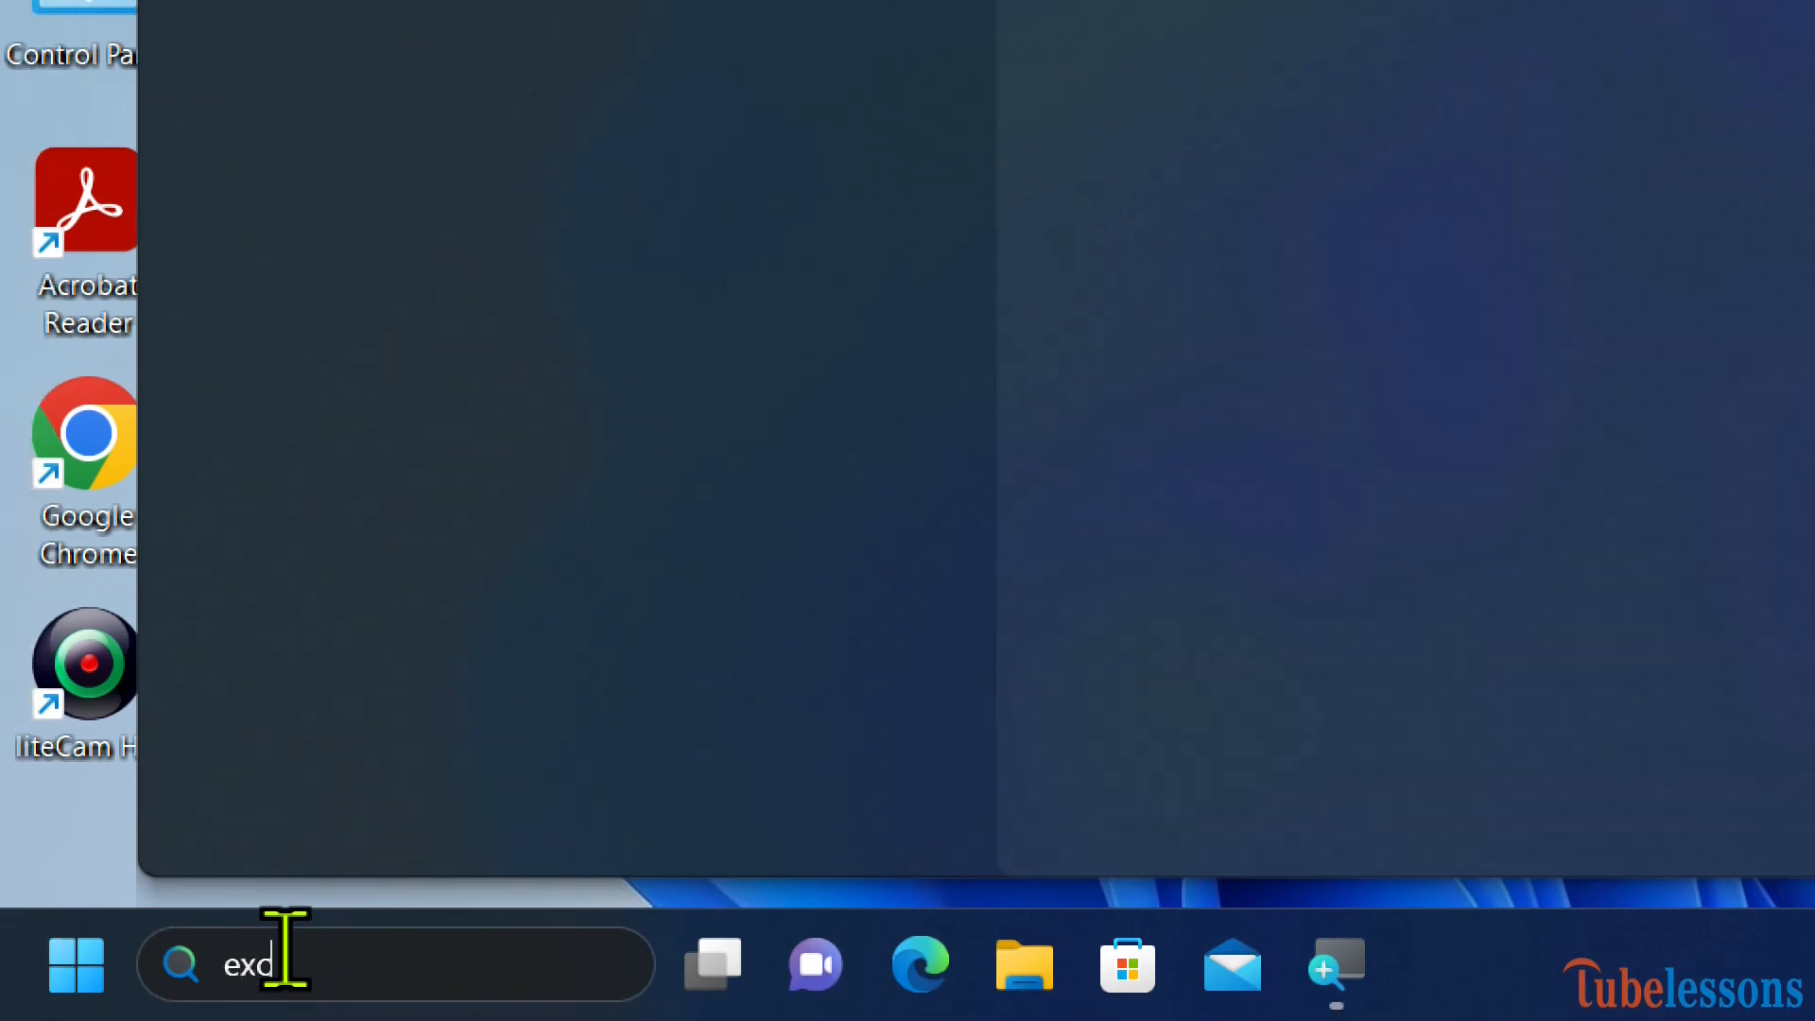
pyautogui.write('l')
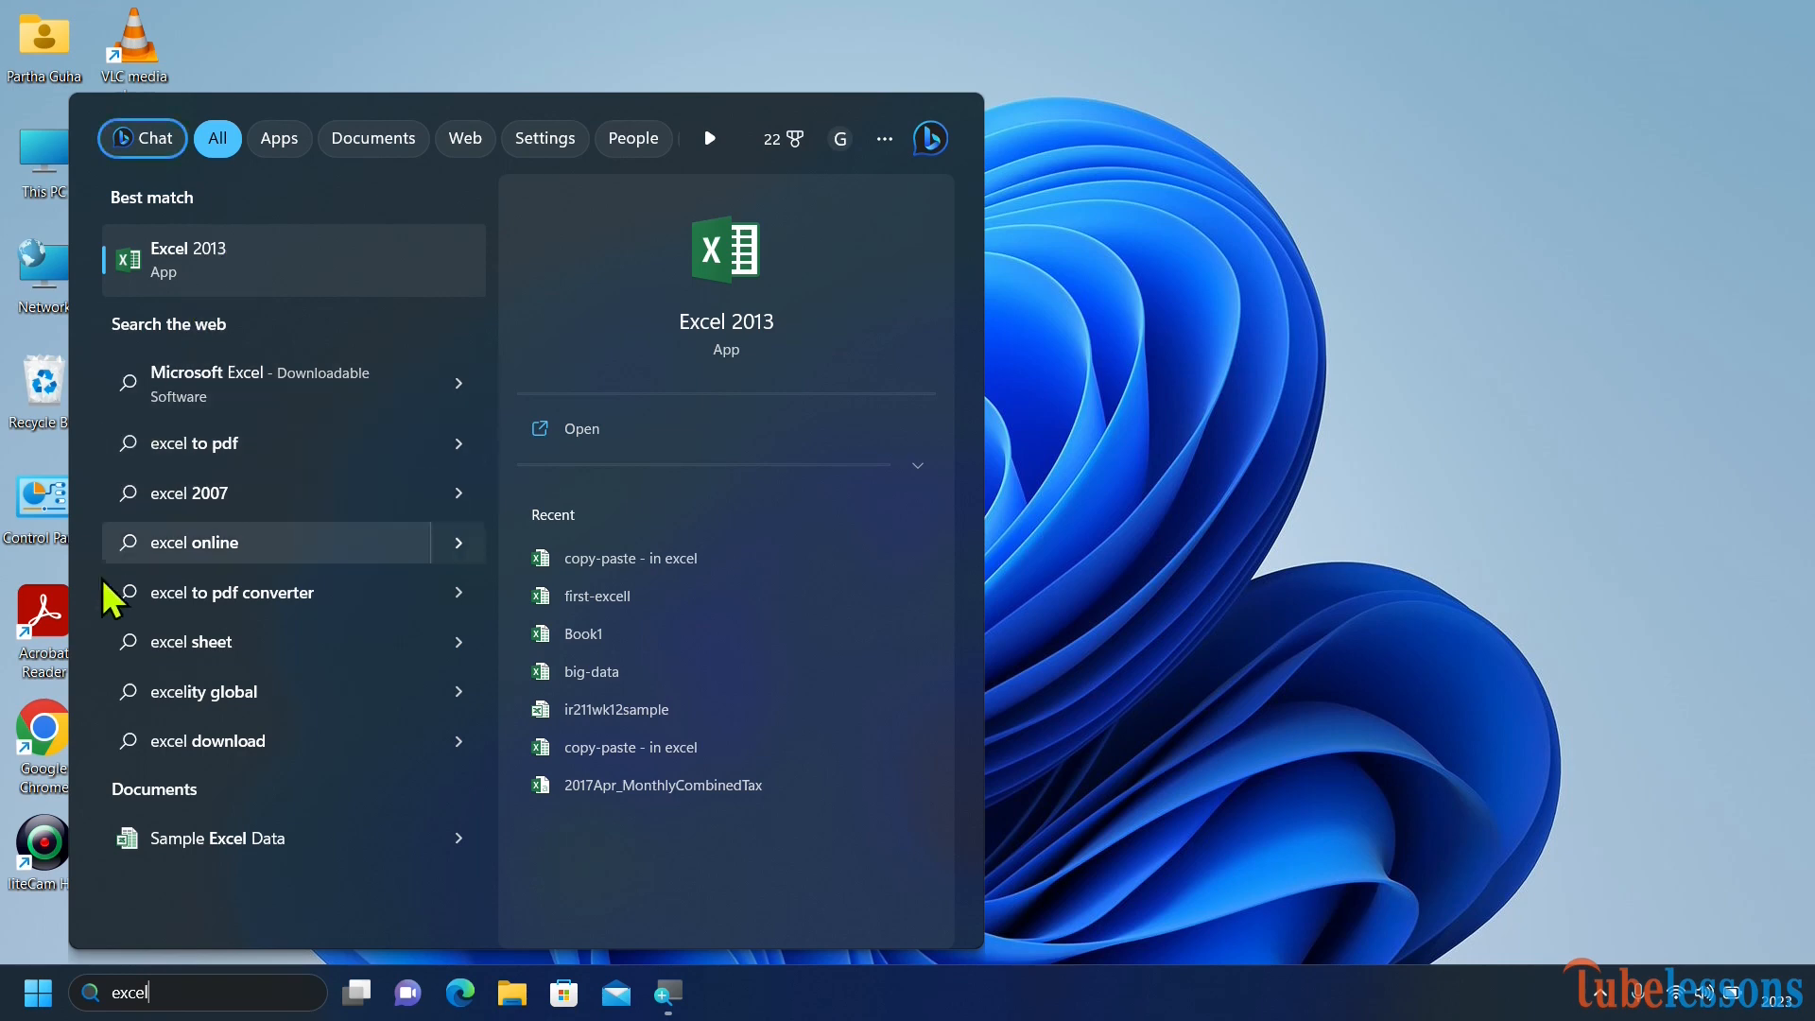
pyautogui.click(36, 939)
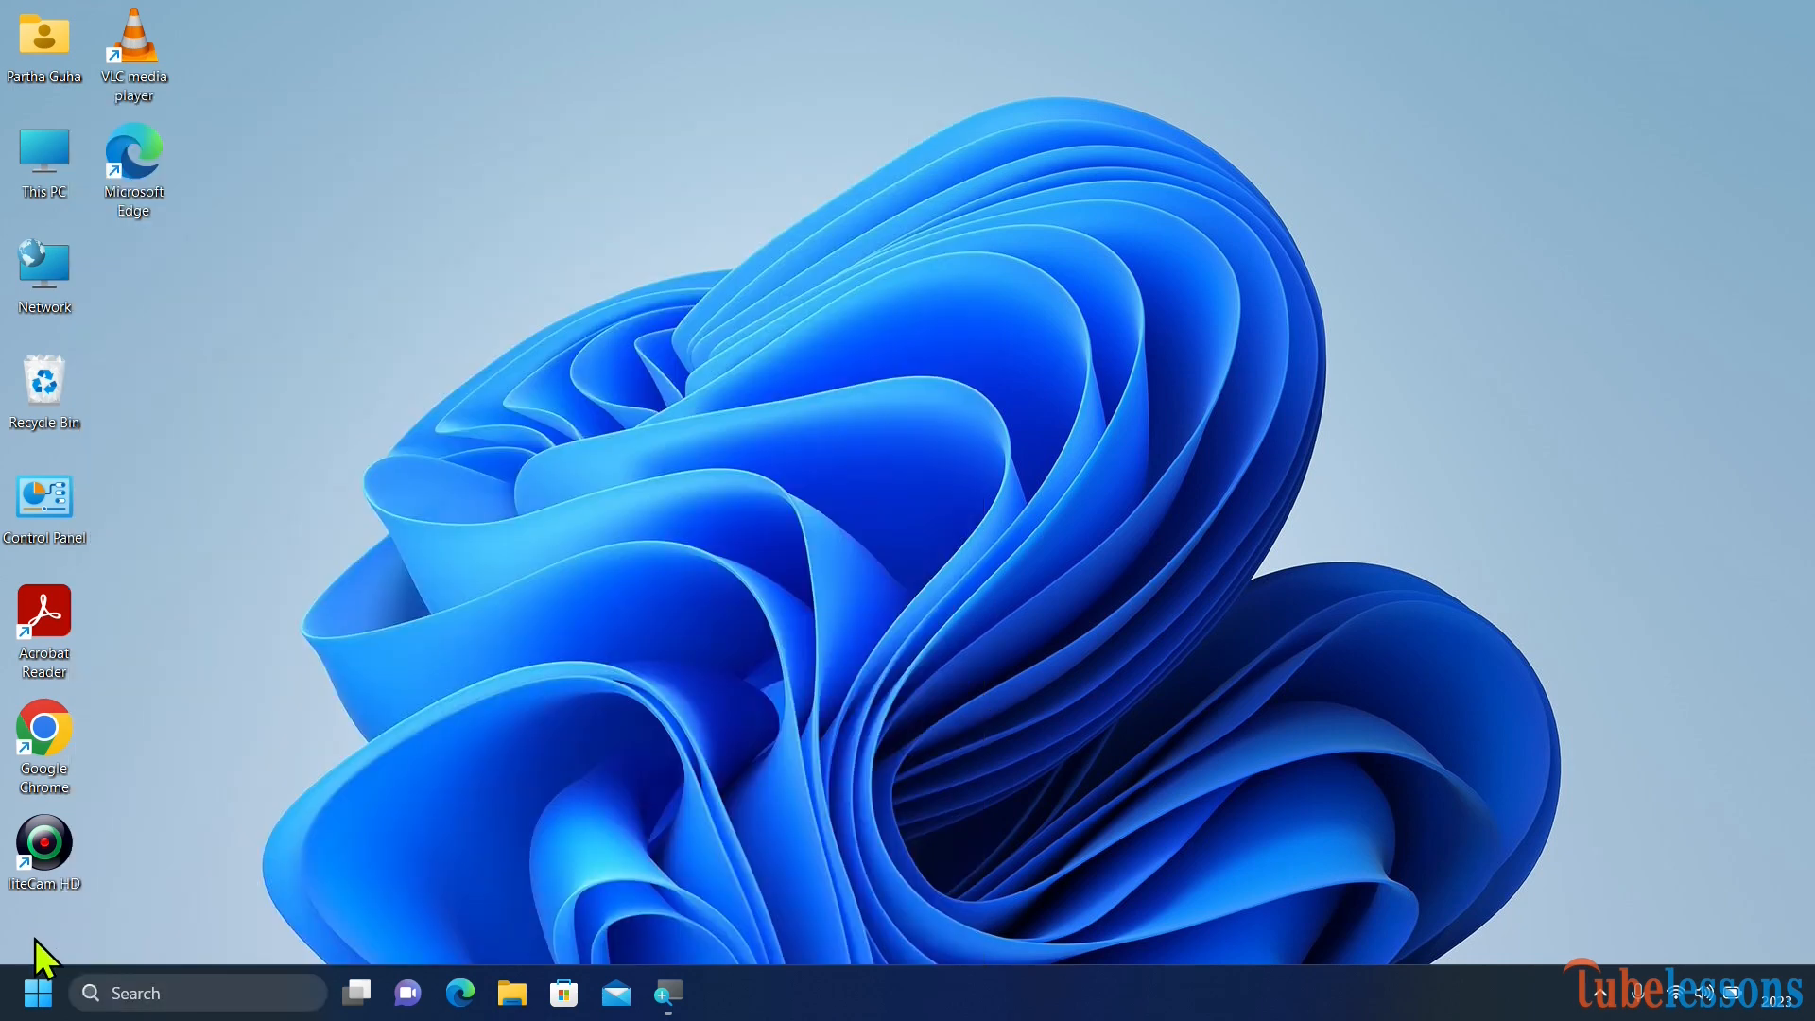
# Launch Excel 2013 from the Microsoft Office 2013 folder in the Start menu's all-apps list.
pyautogui.click(40, 997)
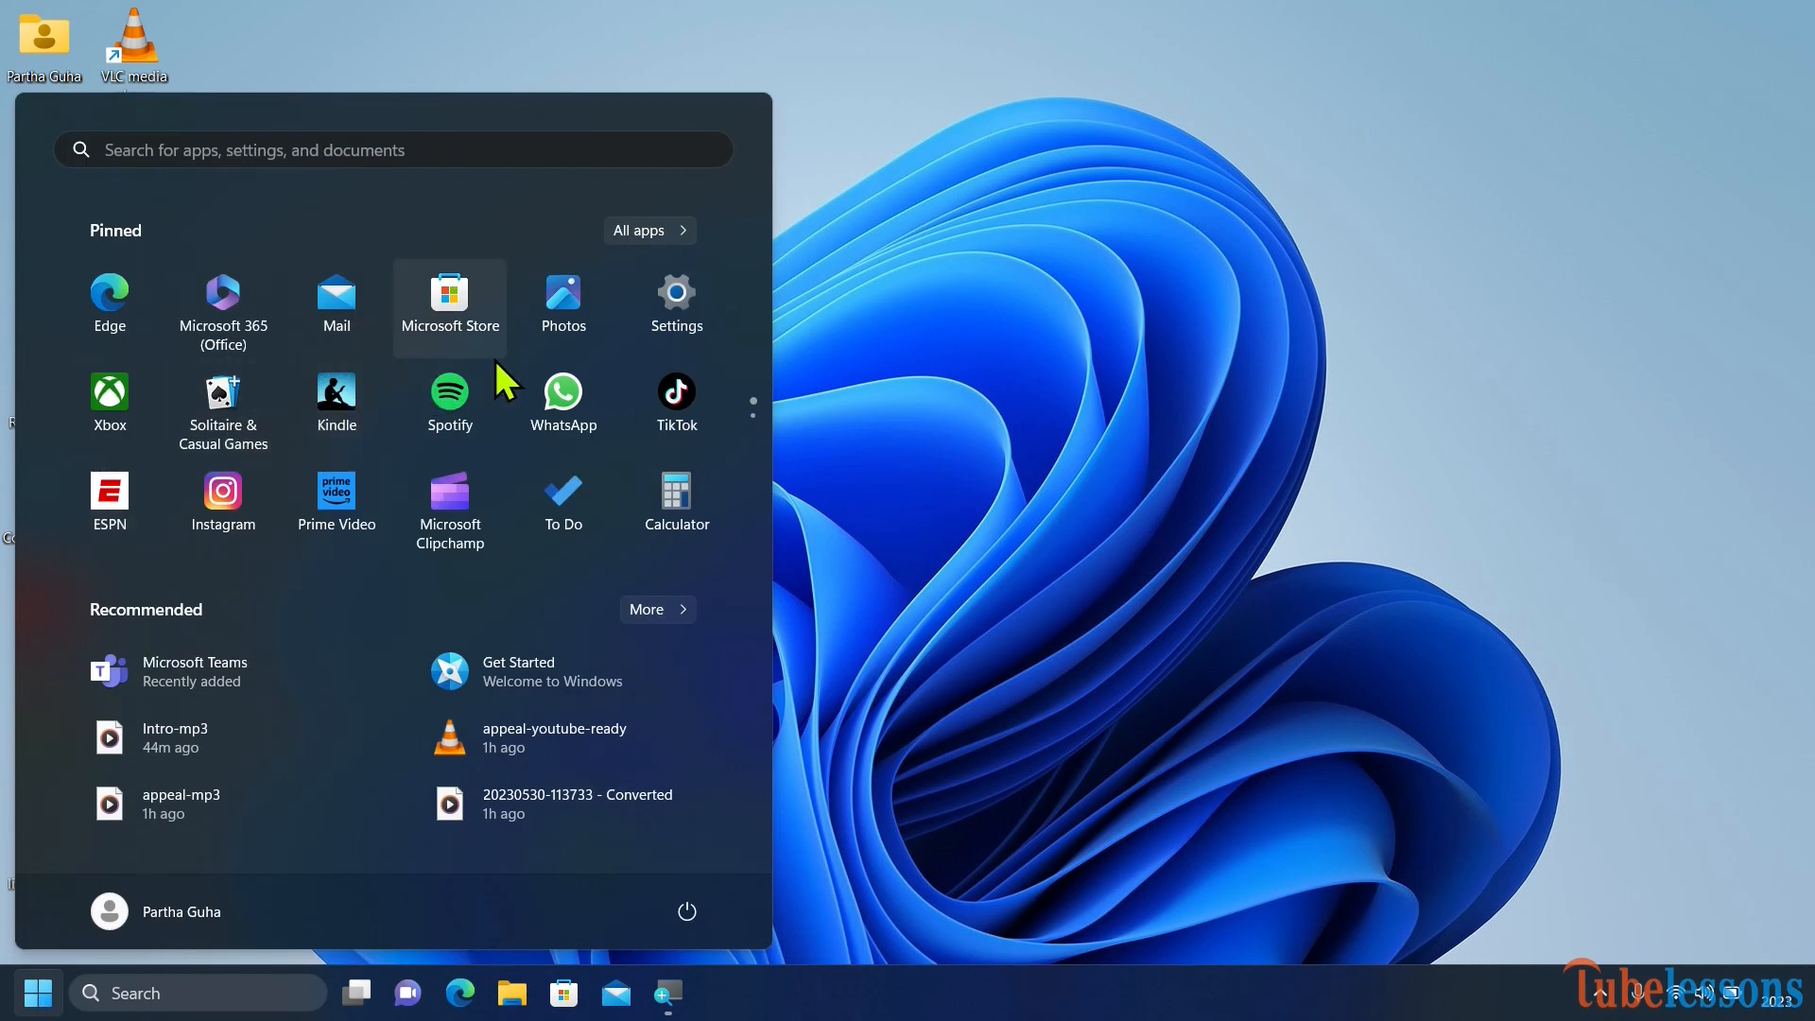
pyautogui.click(663, 229)
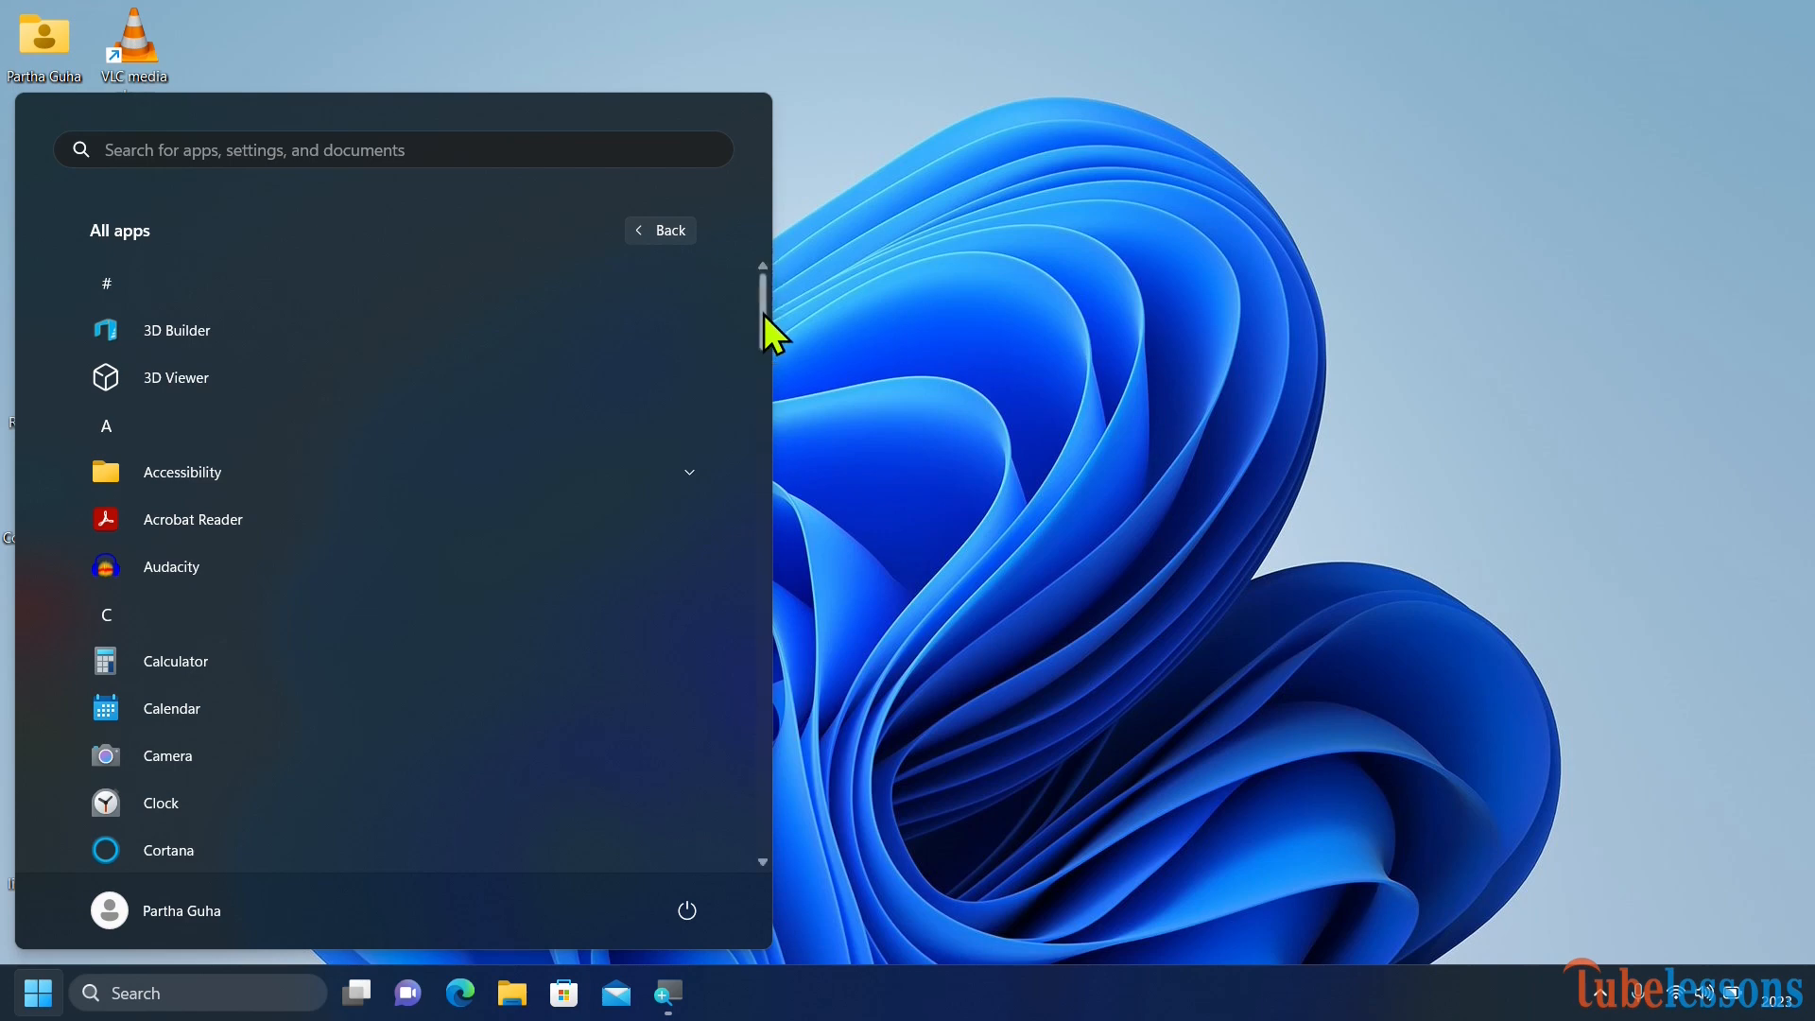
pyautogui.moveTo(764, 315); pyautogui.dragTo(773, 419)
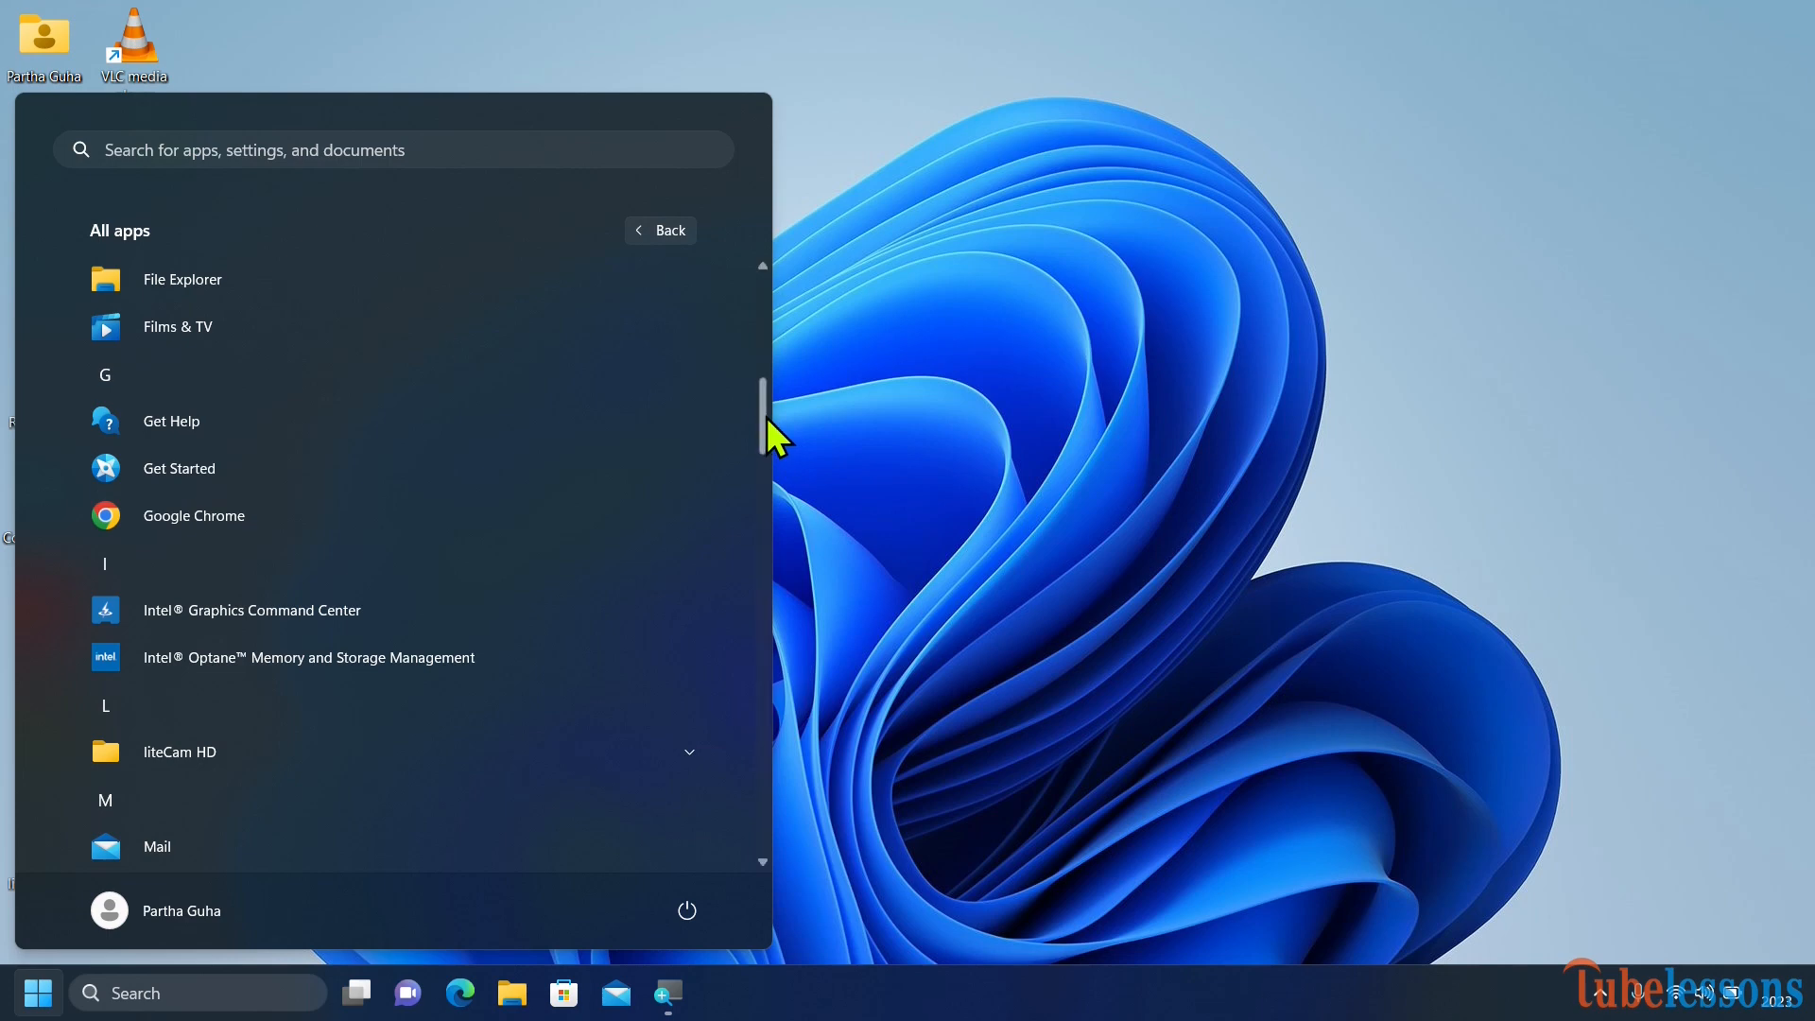
pyautogui.moveTo(767, 419); pyautogui.dragTo(757, 508)
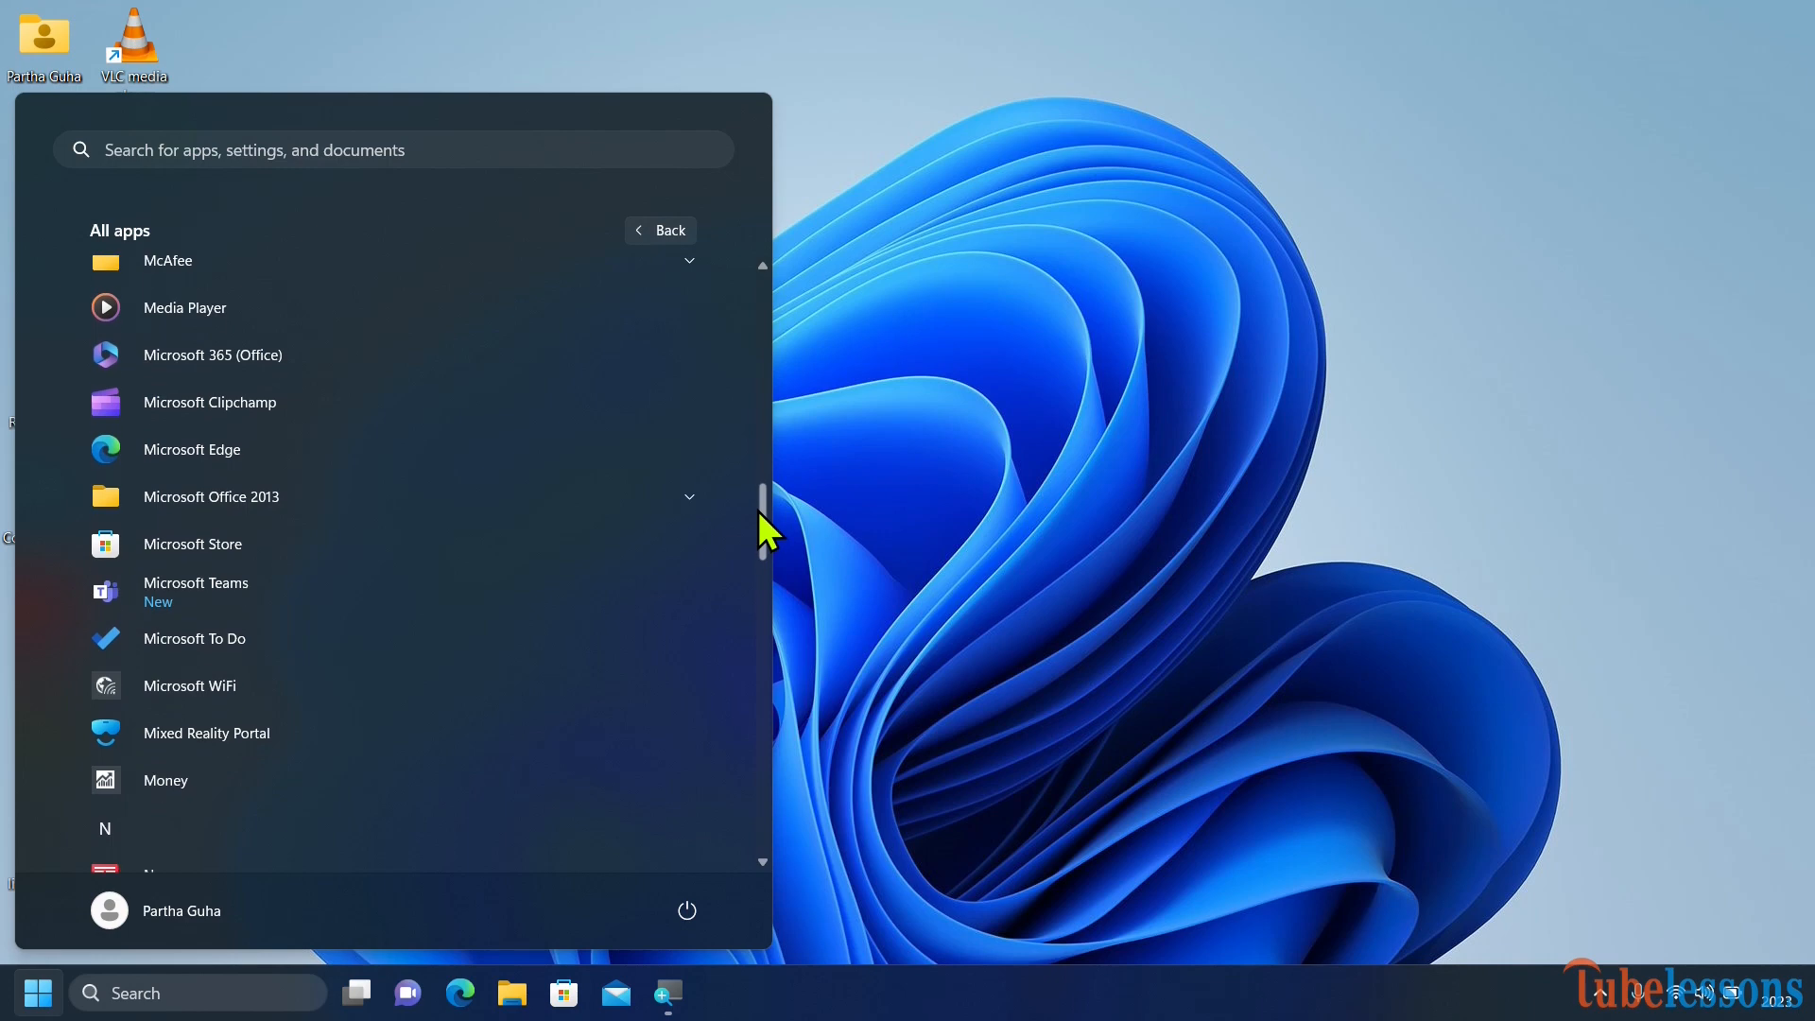
pyautogui.click(668, 493)
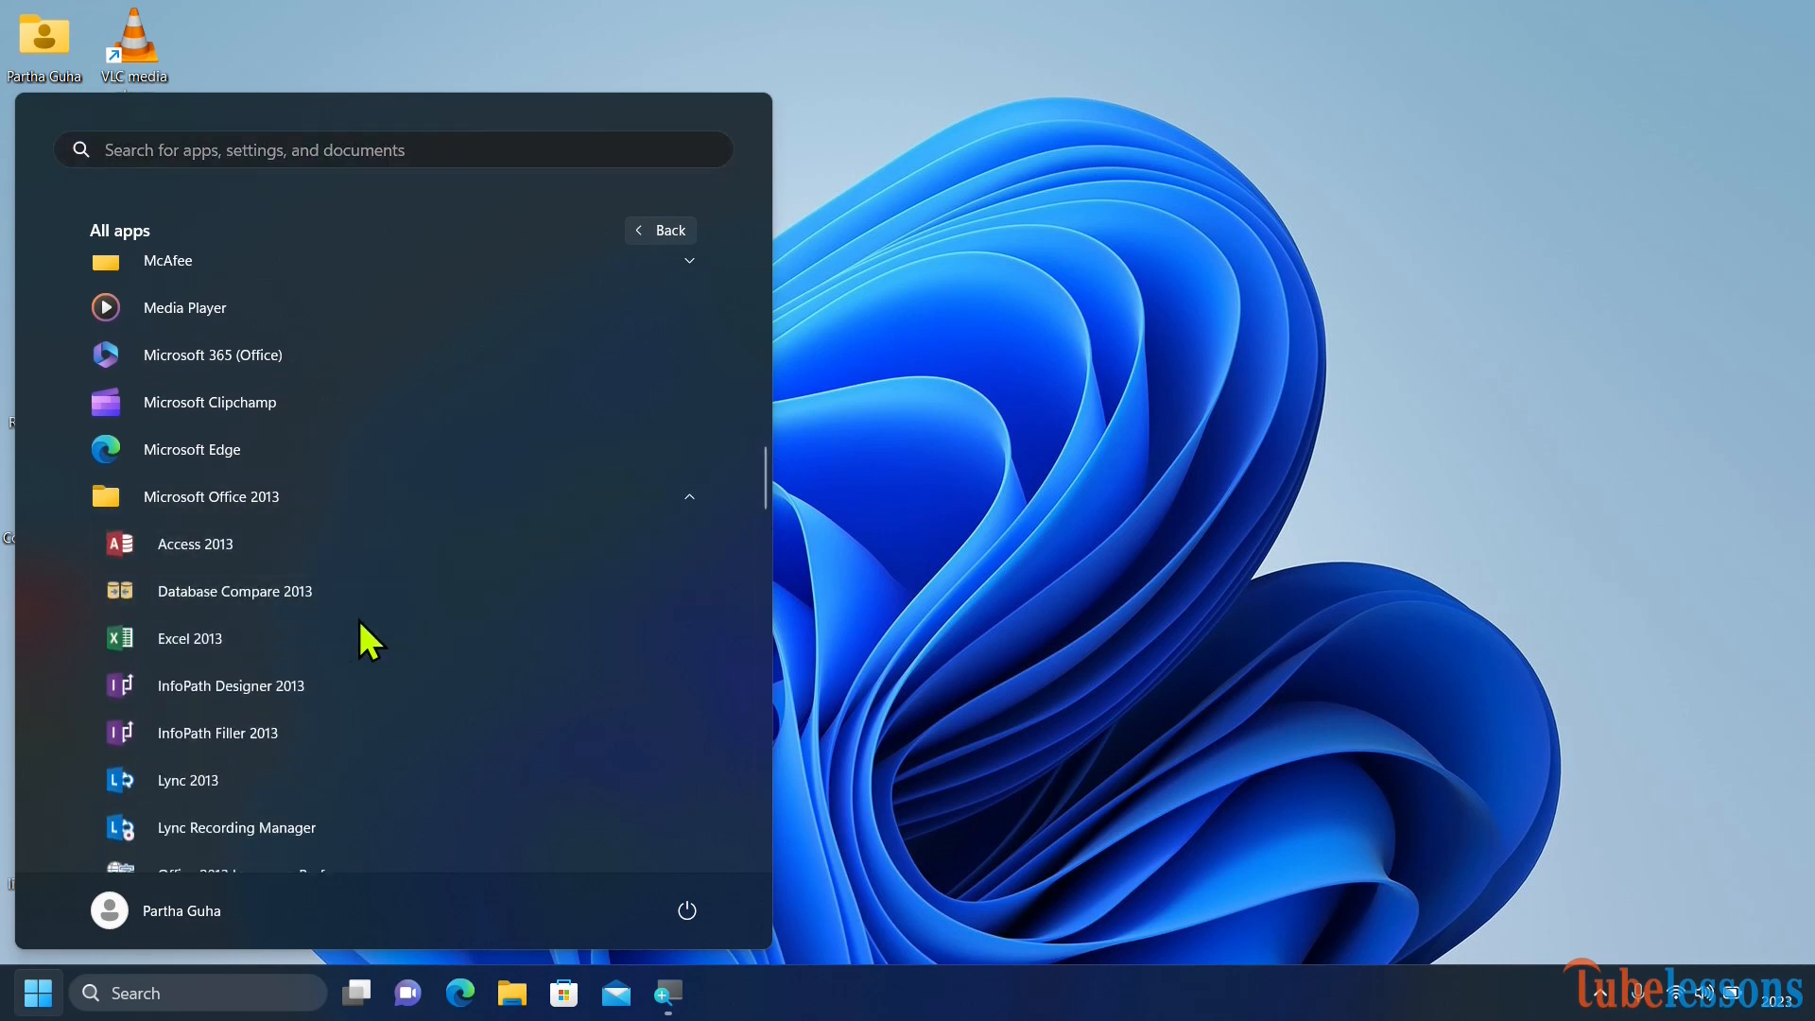
pyautogui.click(290, 633)
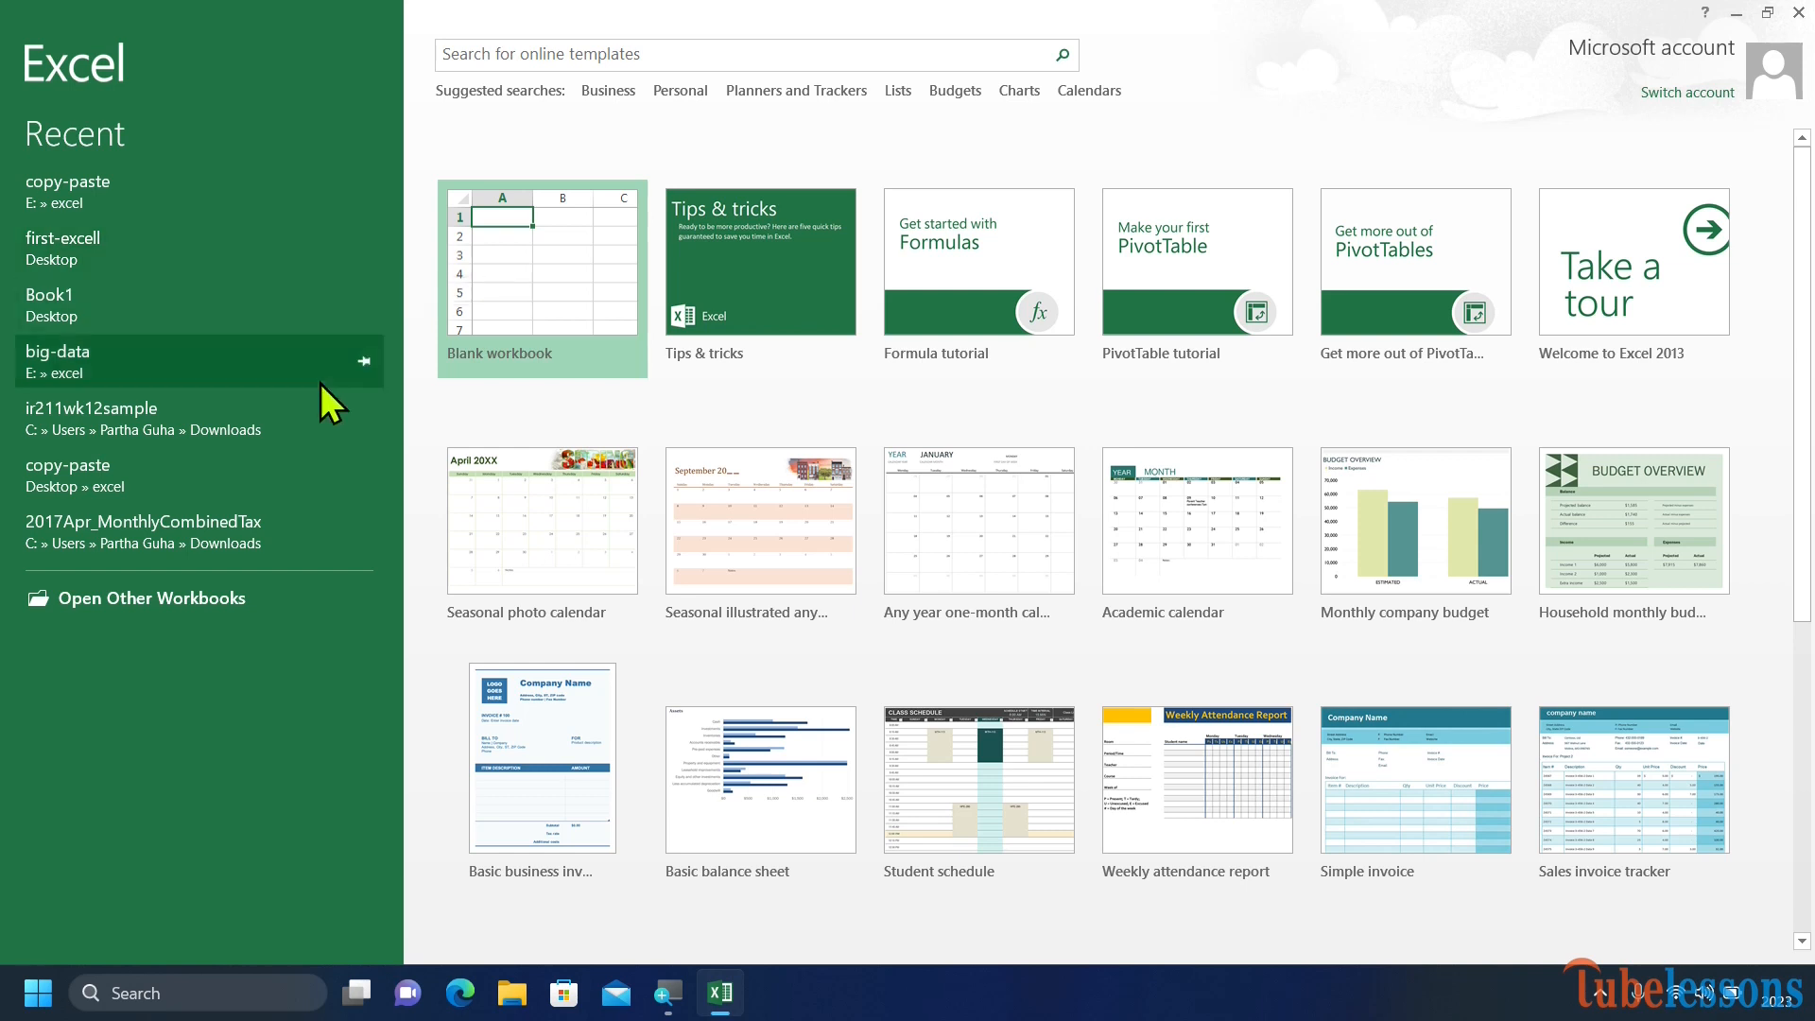
# Browse to the big-data workbook in the excel folder on drive E: via Open, then cancel back to the start screen.
pyautogui.click(170, 599)
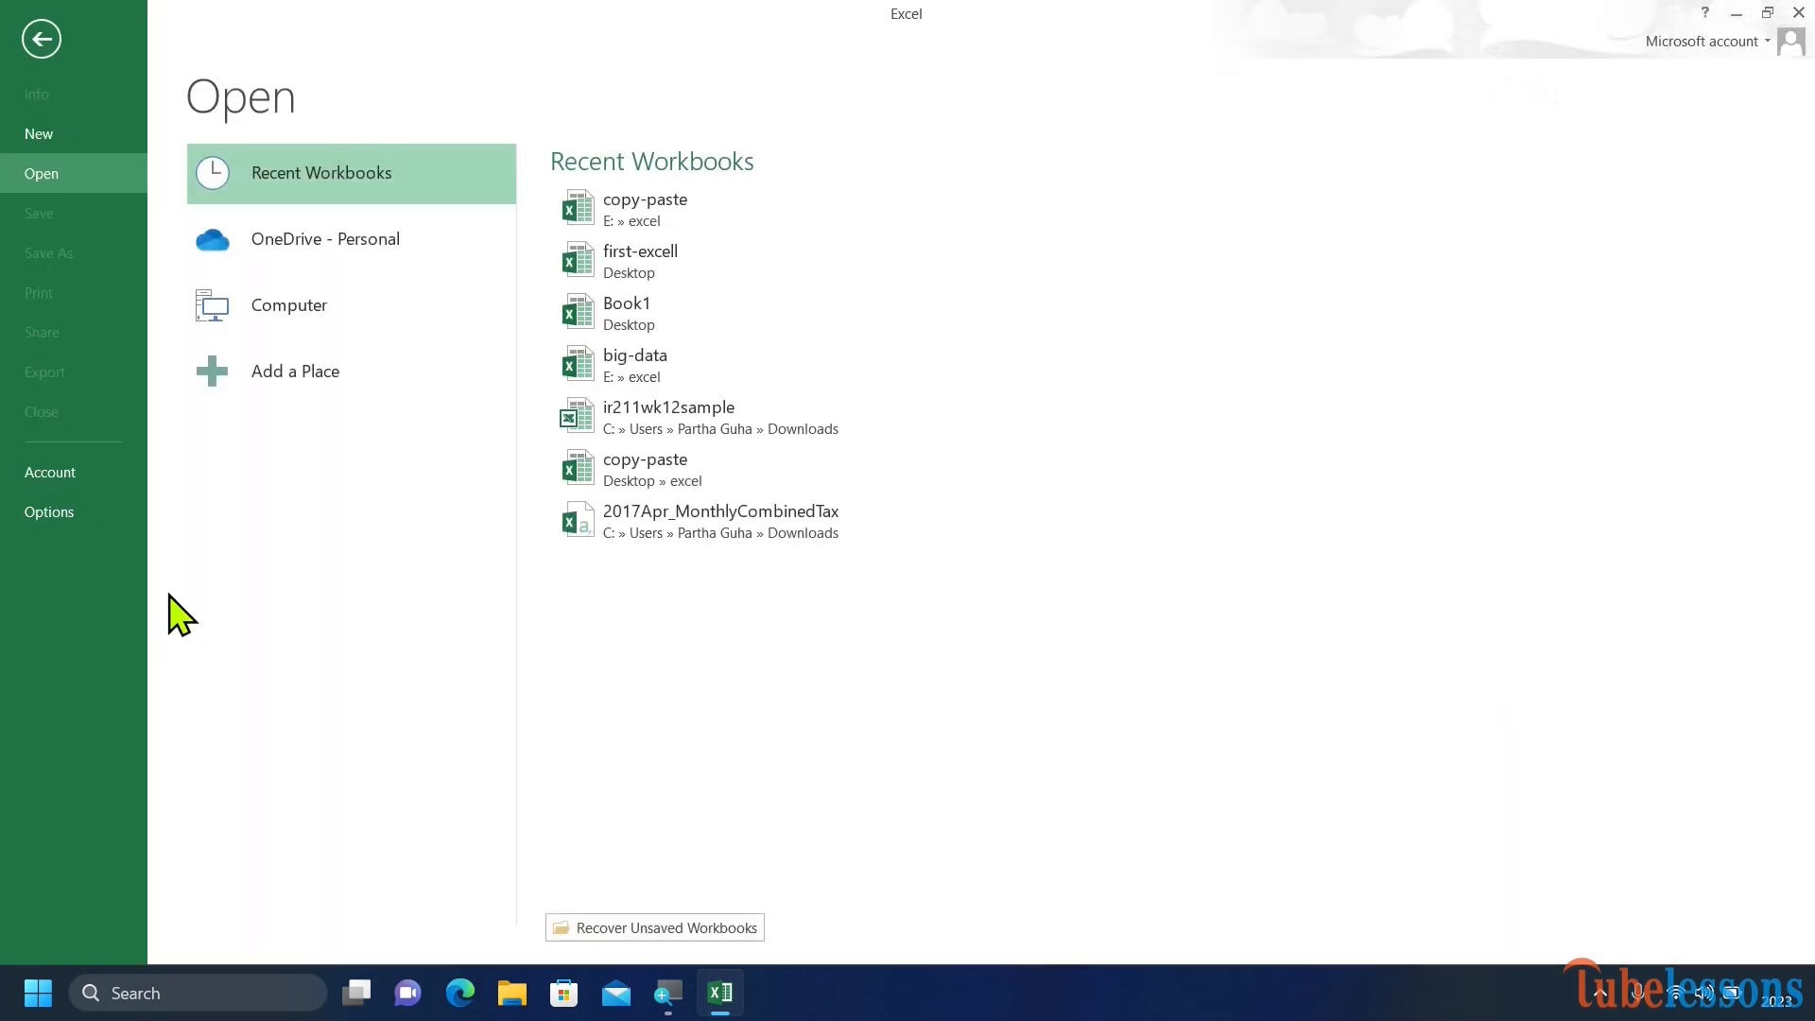
pyautogui.click(326, 312)
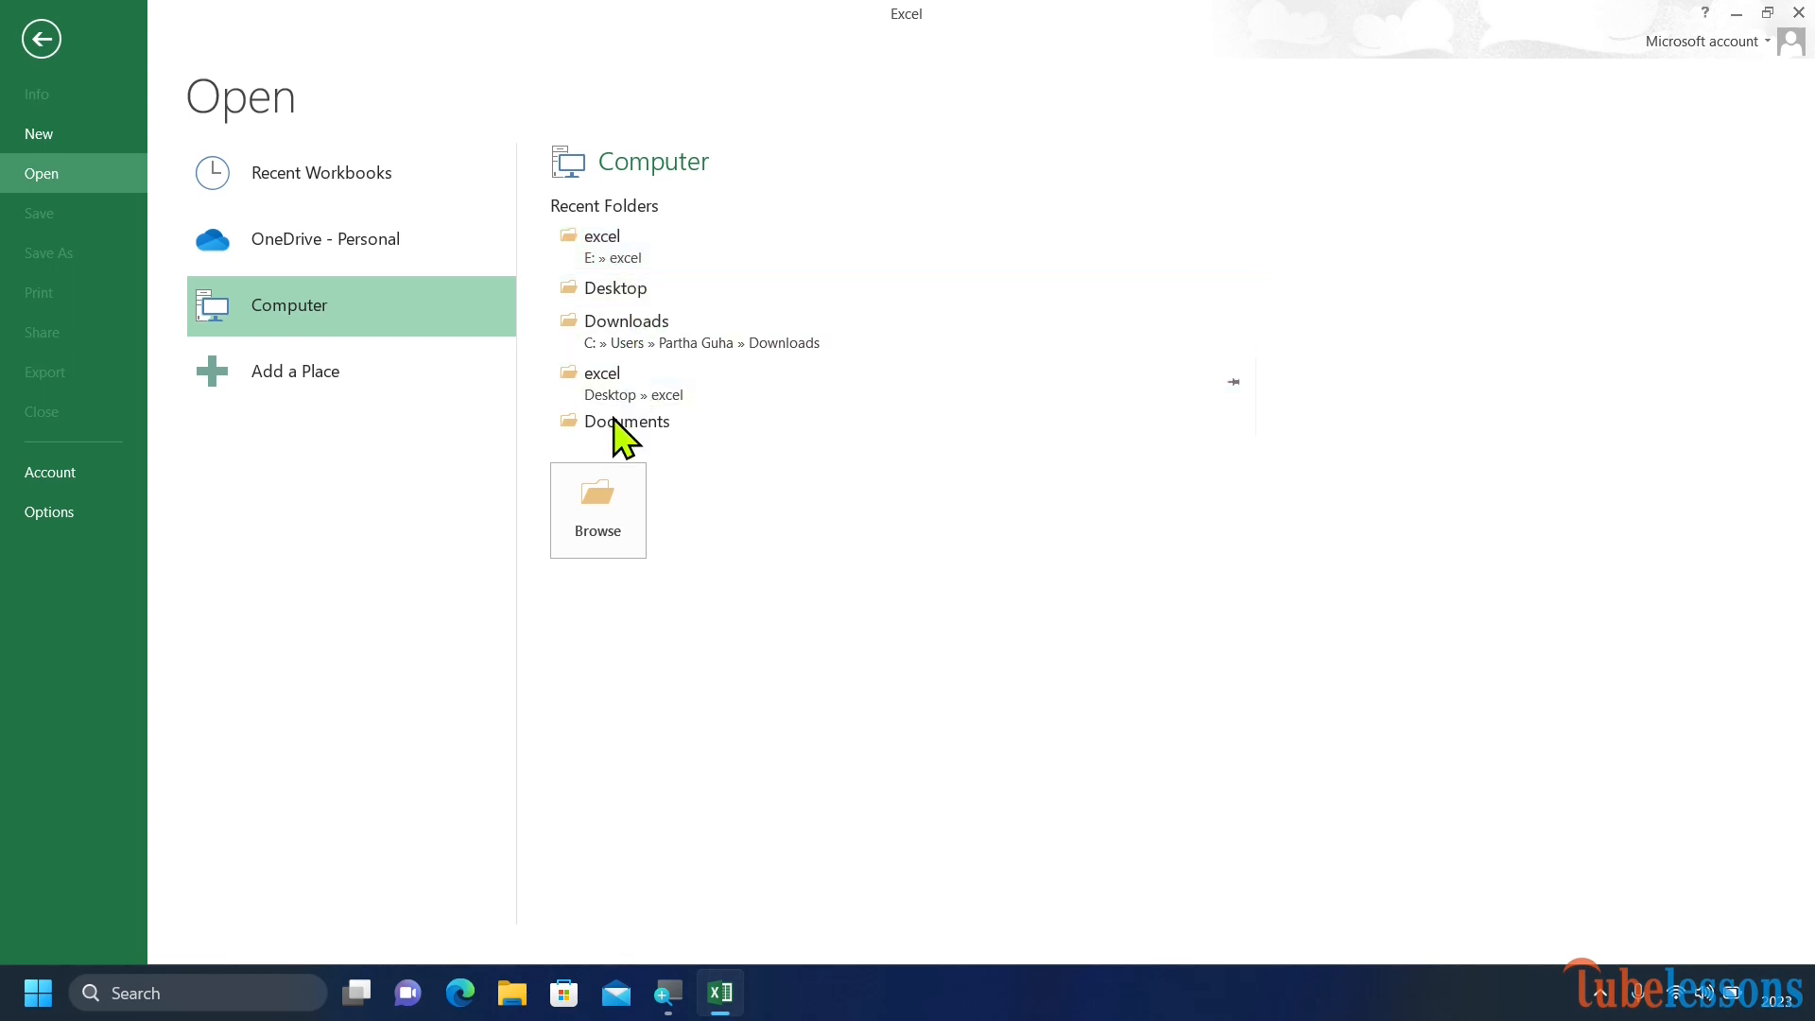
pyautogui.click(603, 501)
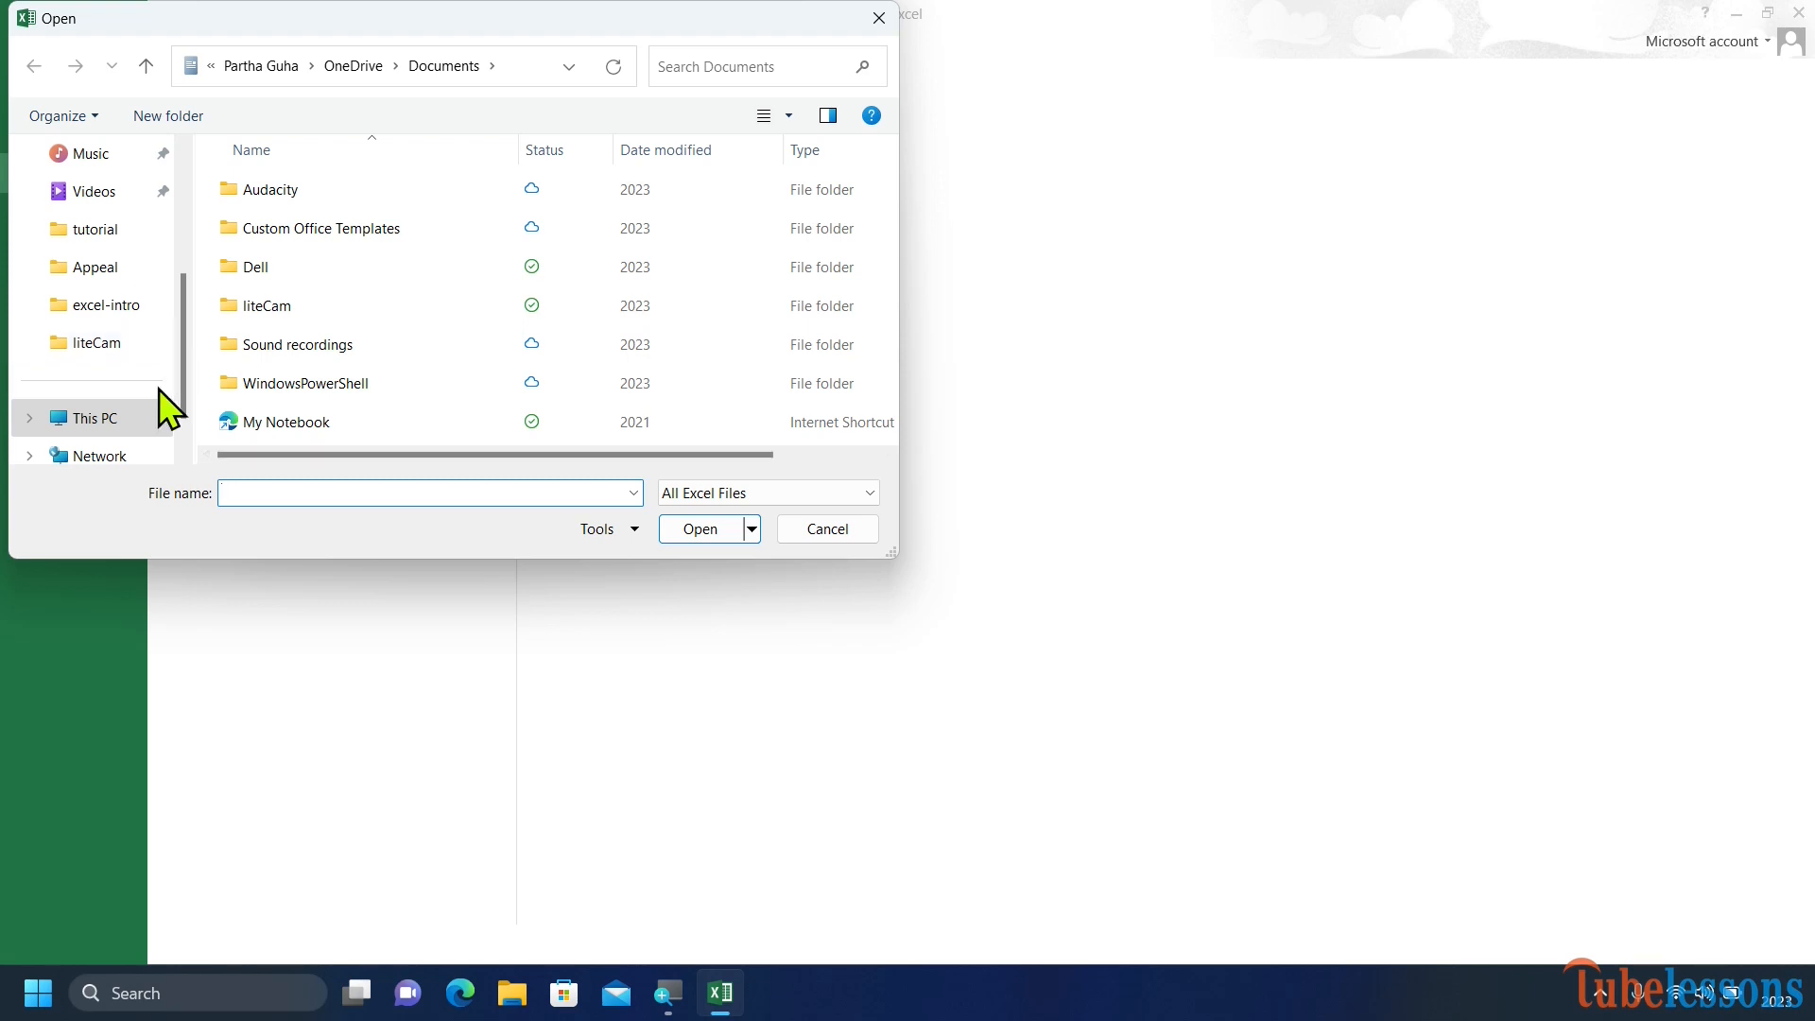
pyautogui.click(130, 416)
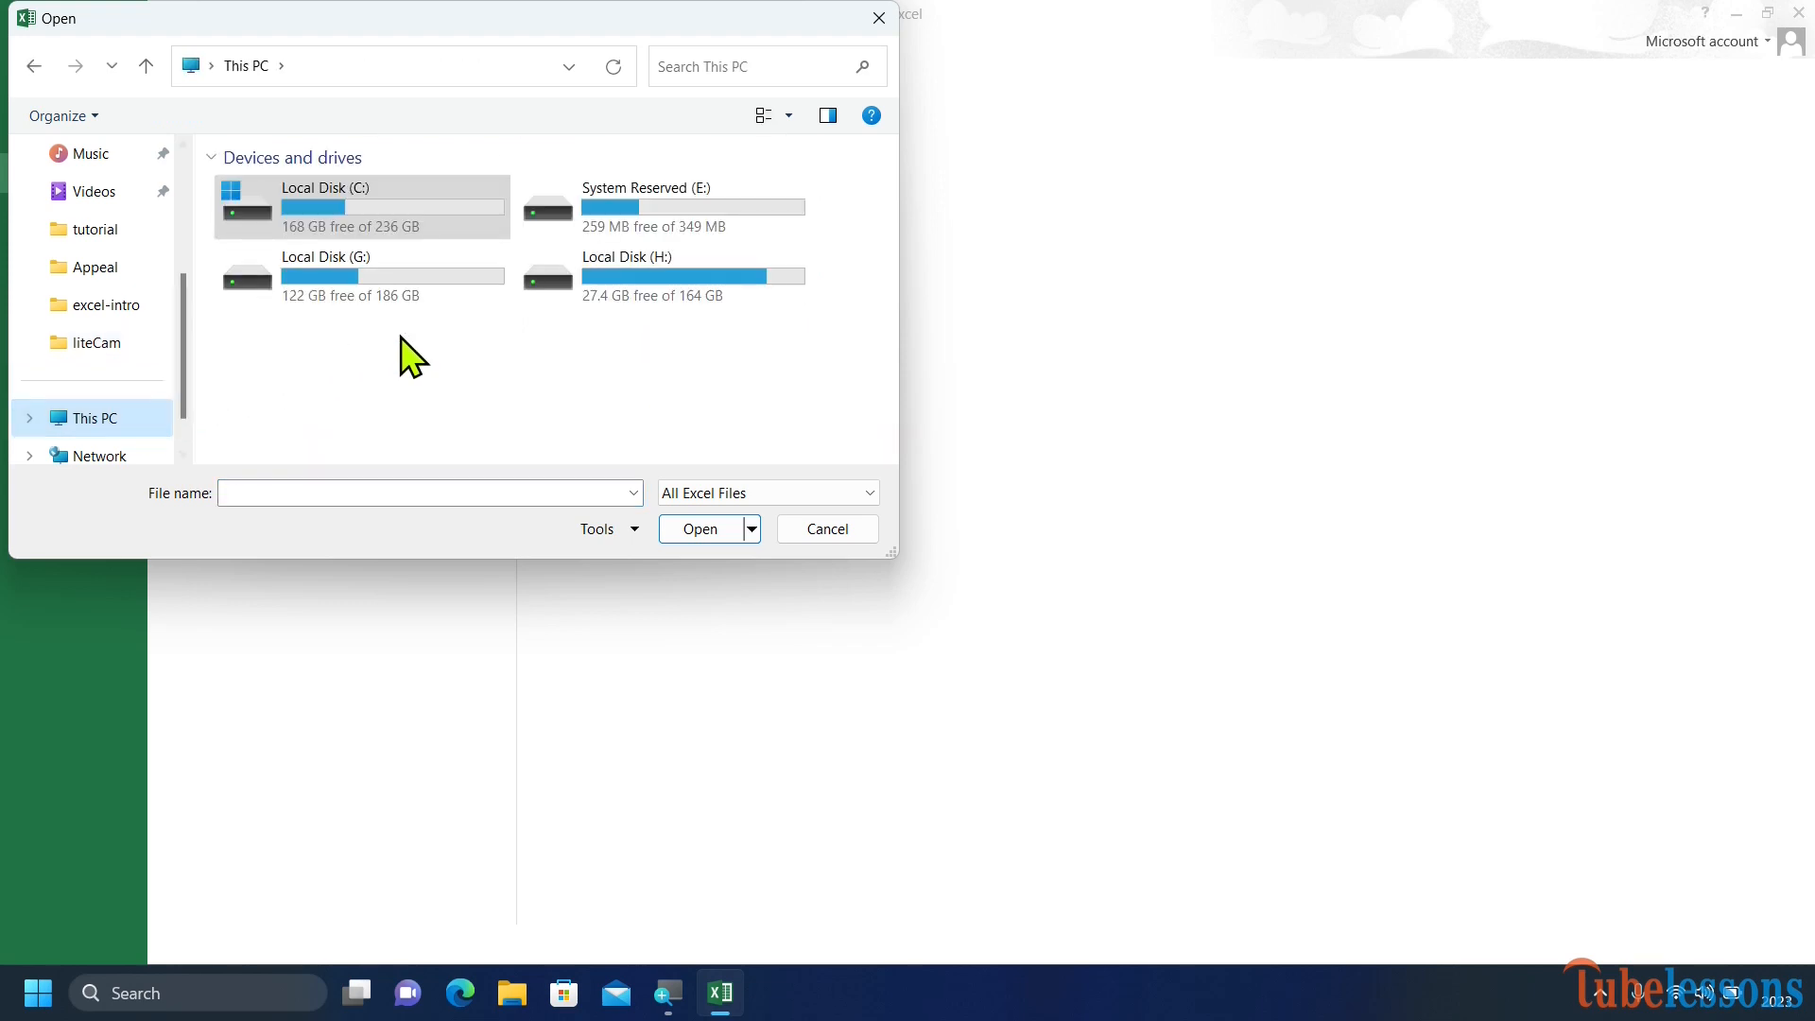
pyautogui.doubleClick(615, 212)
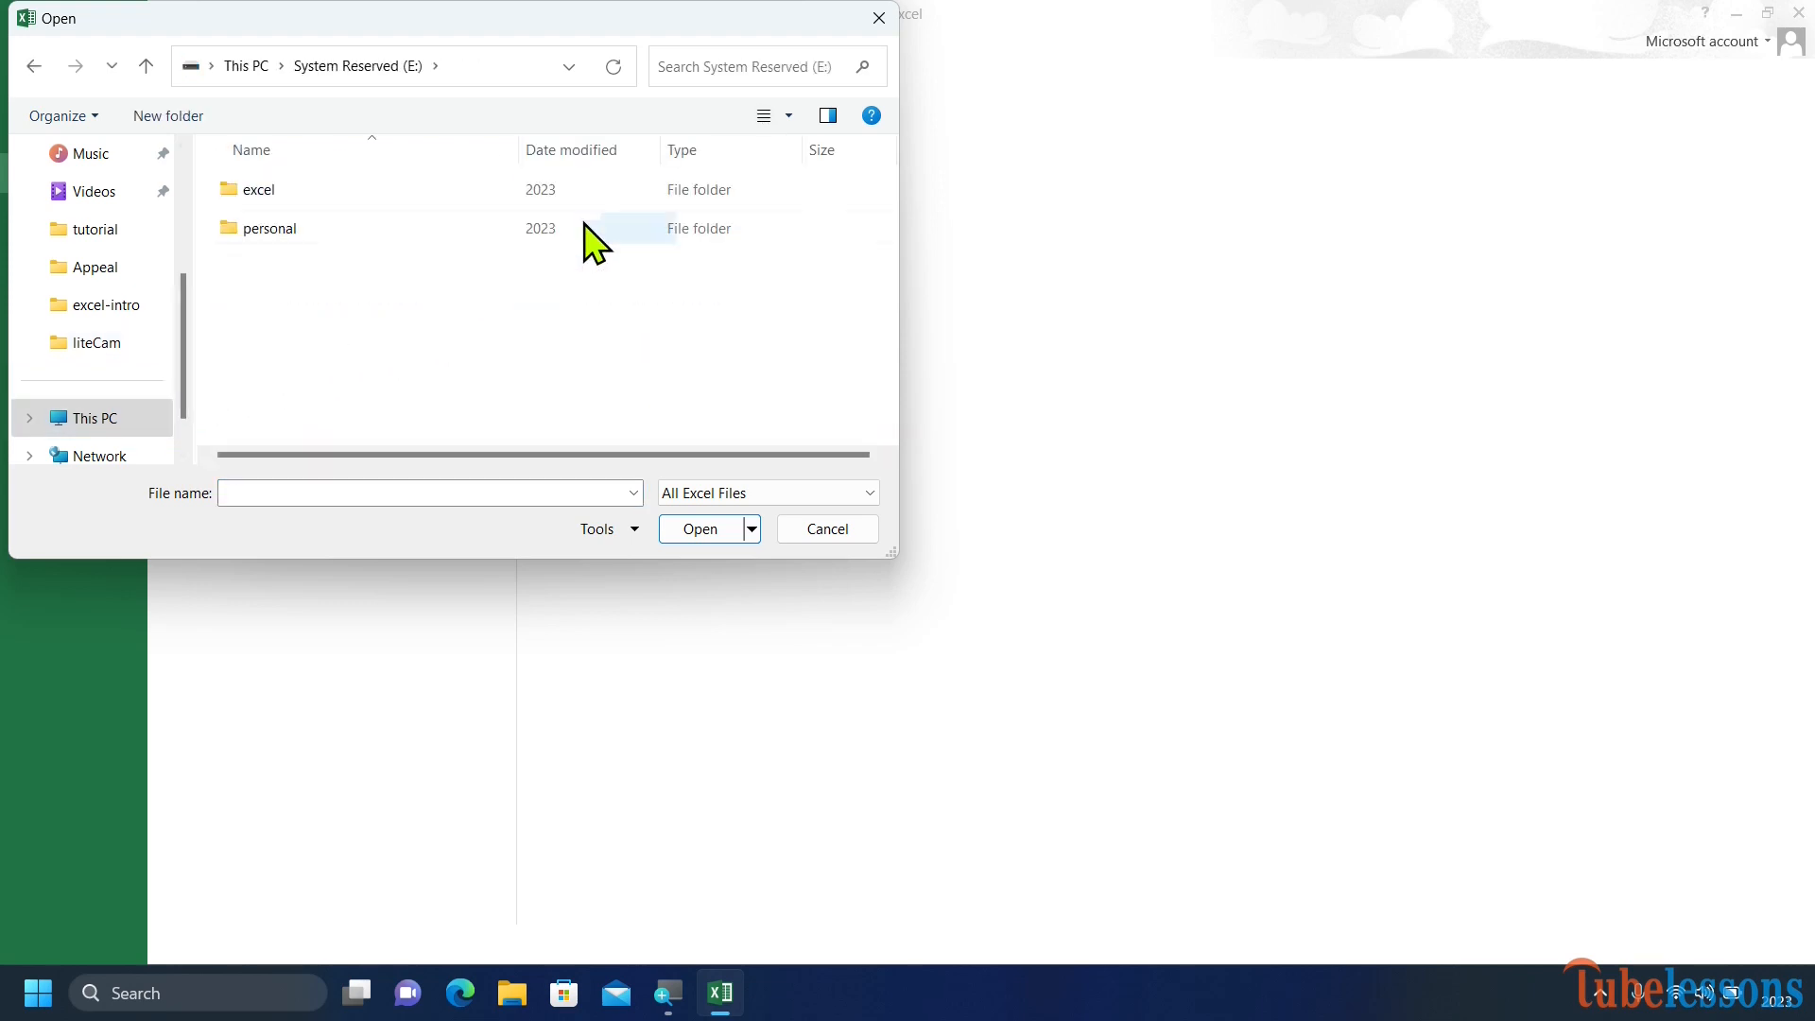
pyautogui.doubleClick(278, 190)
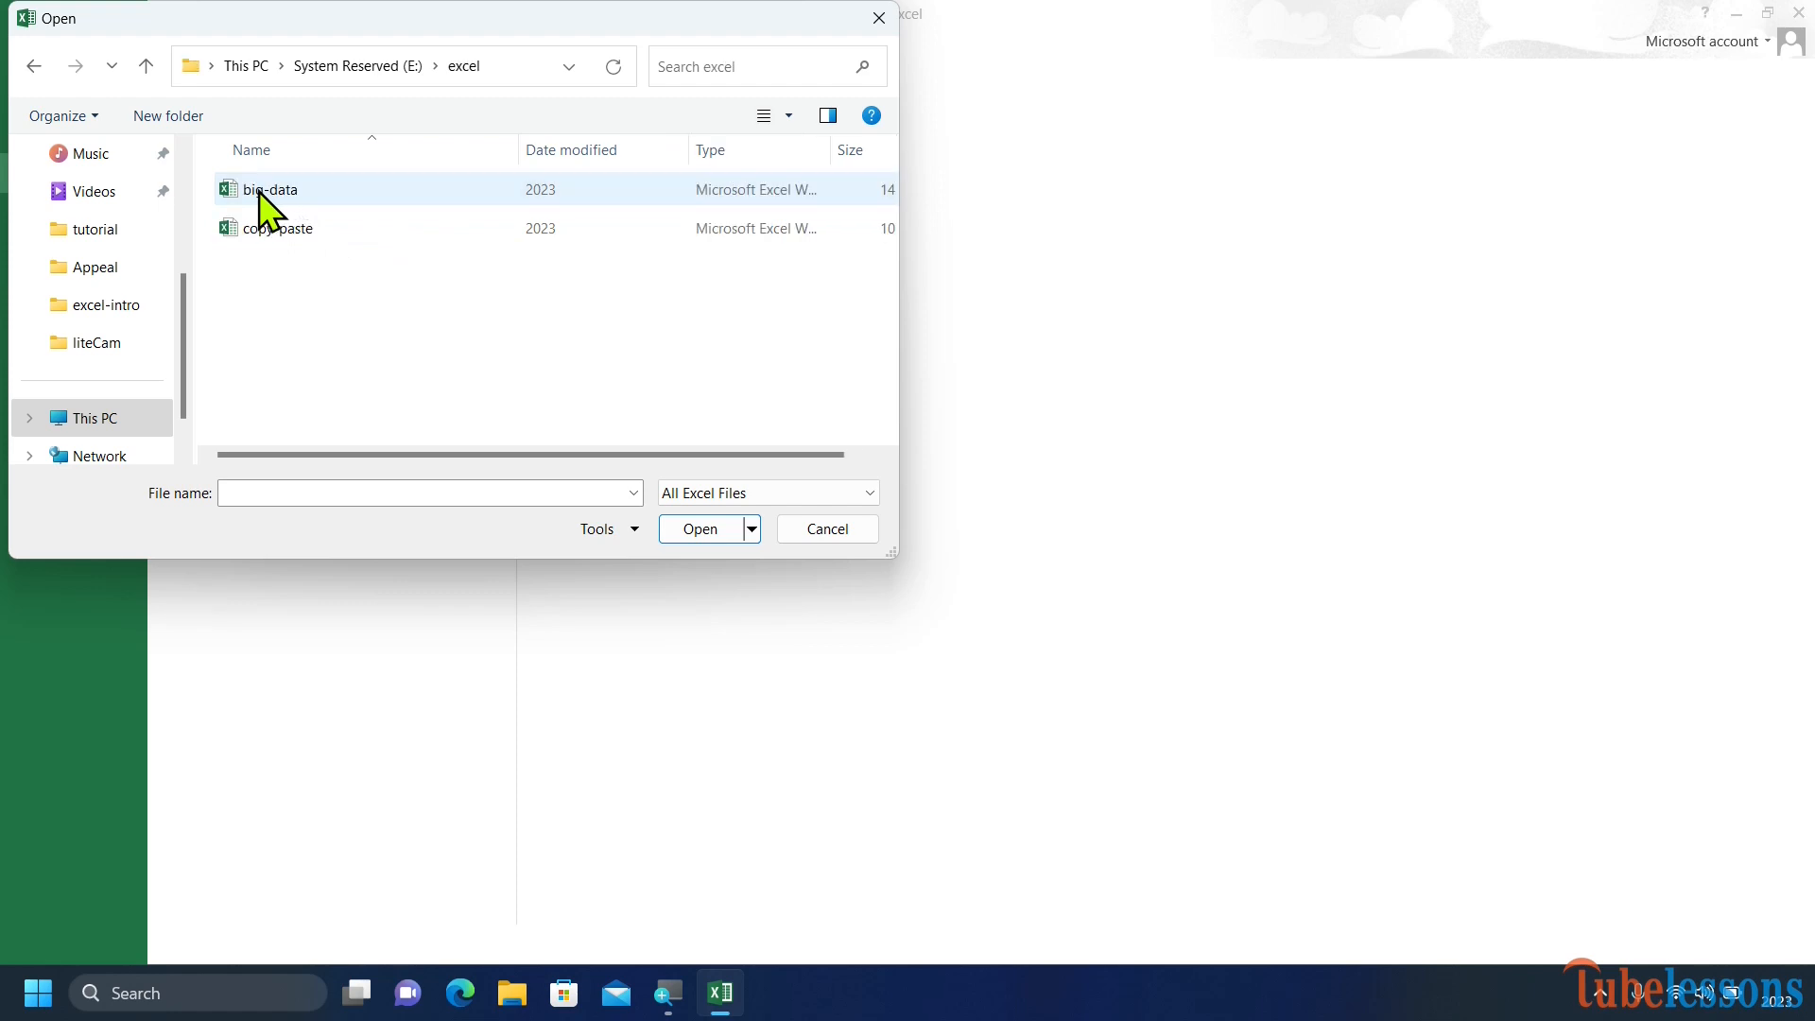
pyautogui.click(259, 195)
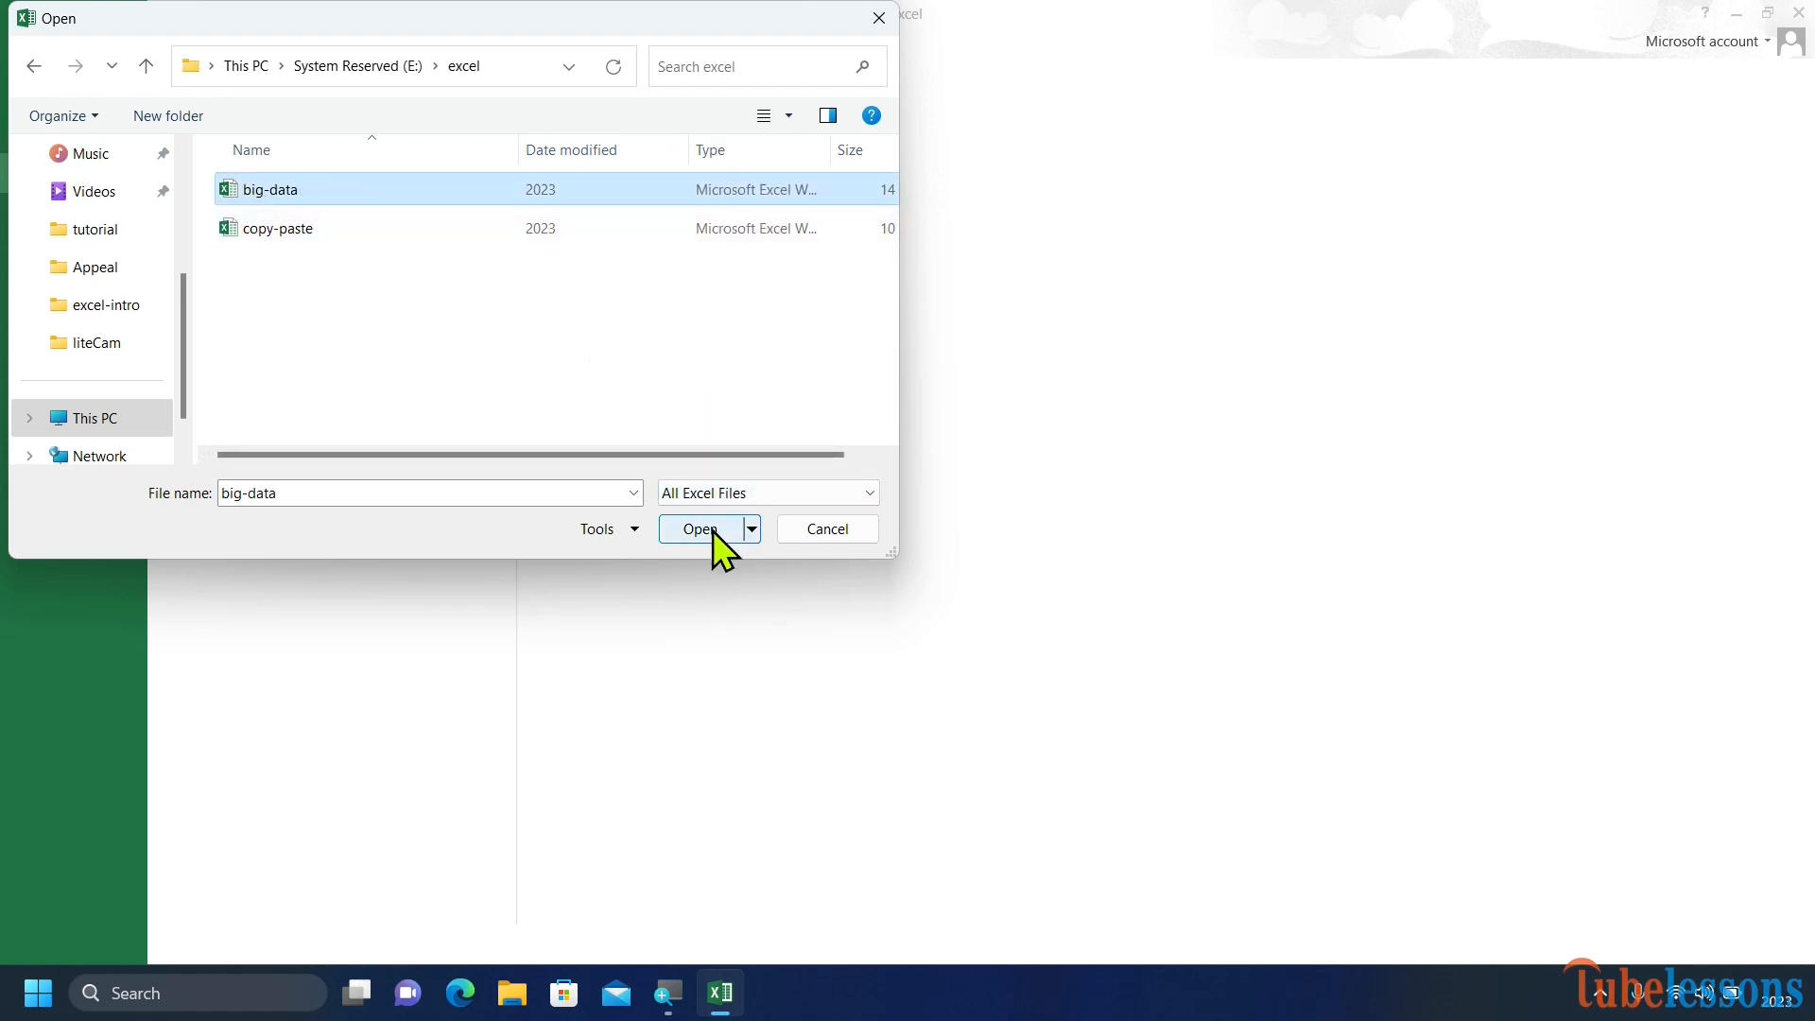
pyautogui.click(824, 530)
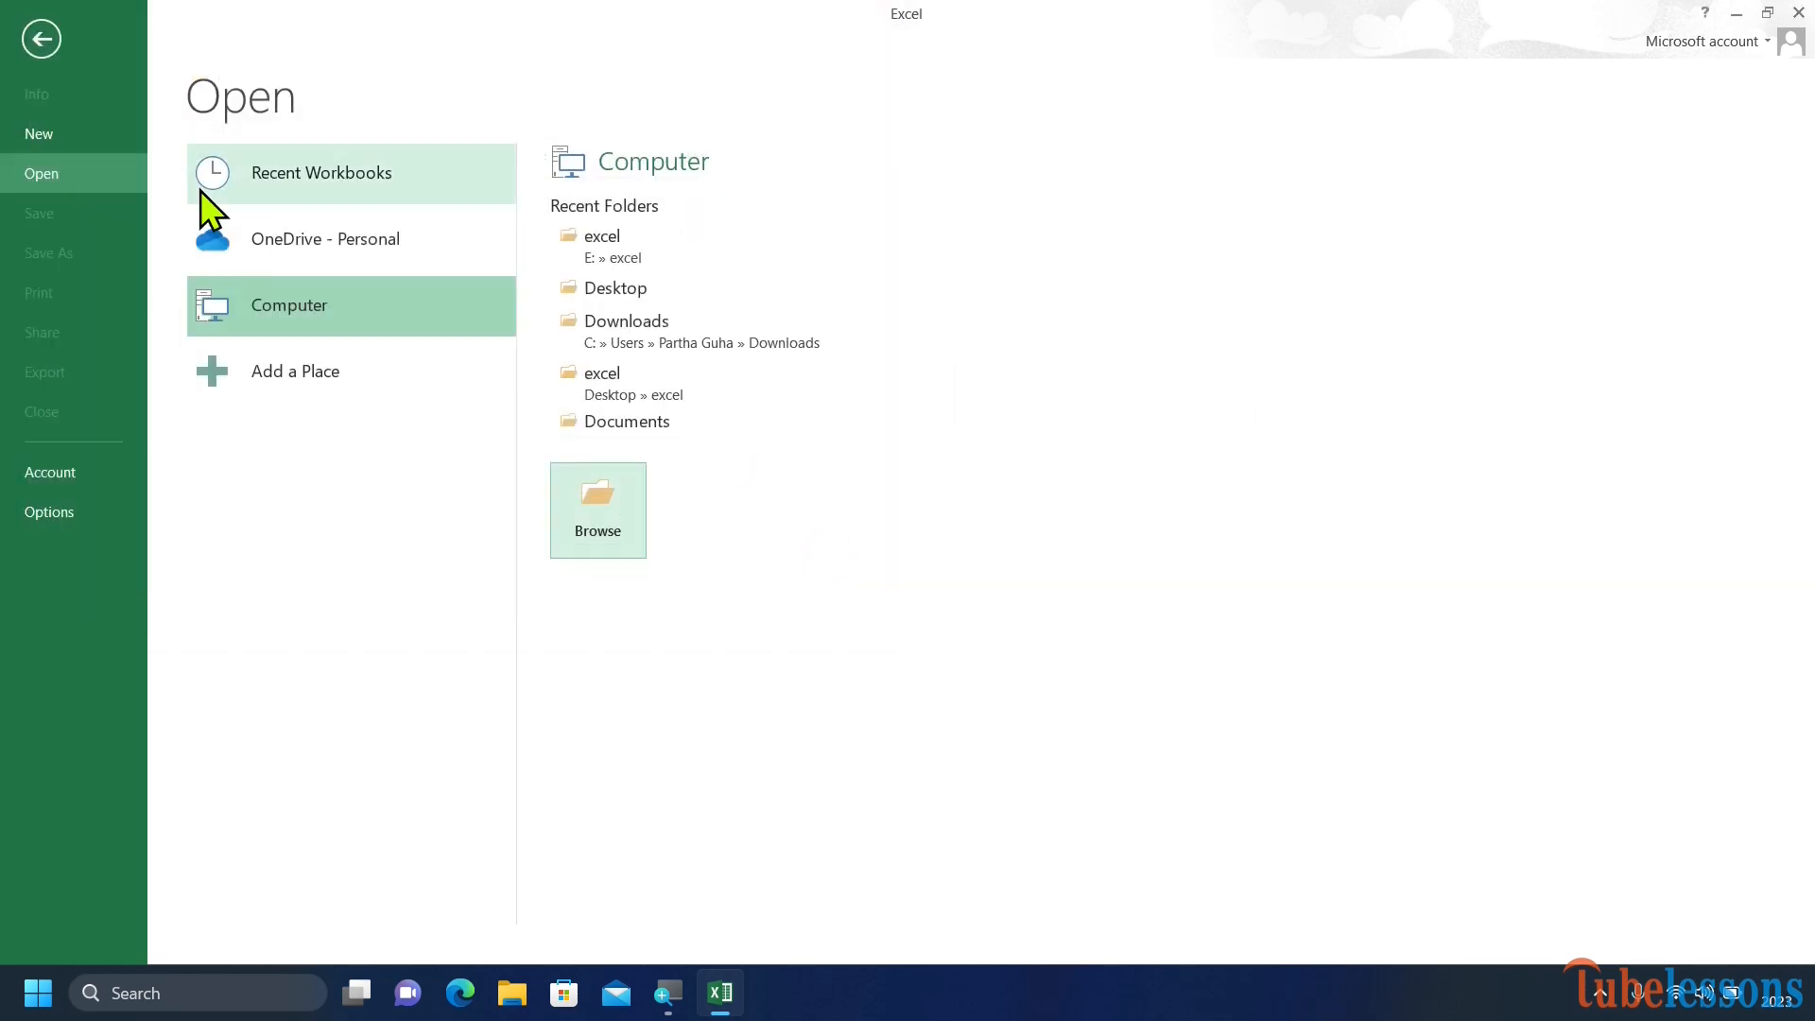
pyautogui.click(25, 28)
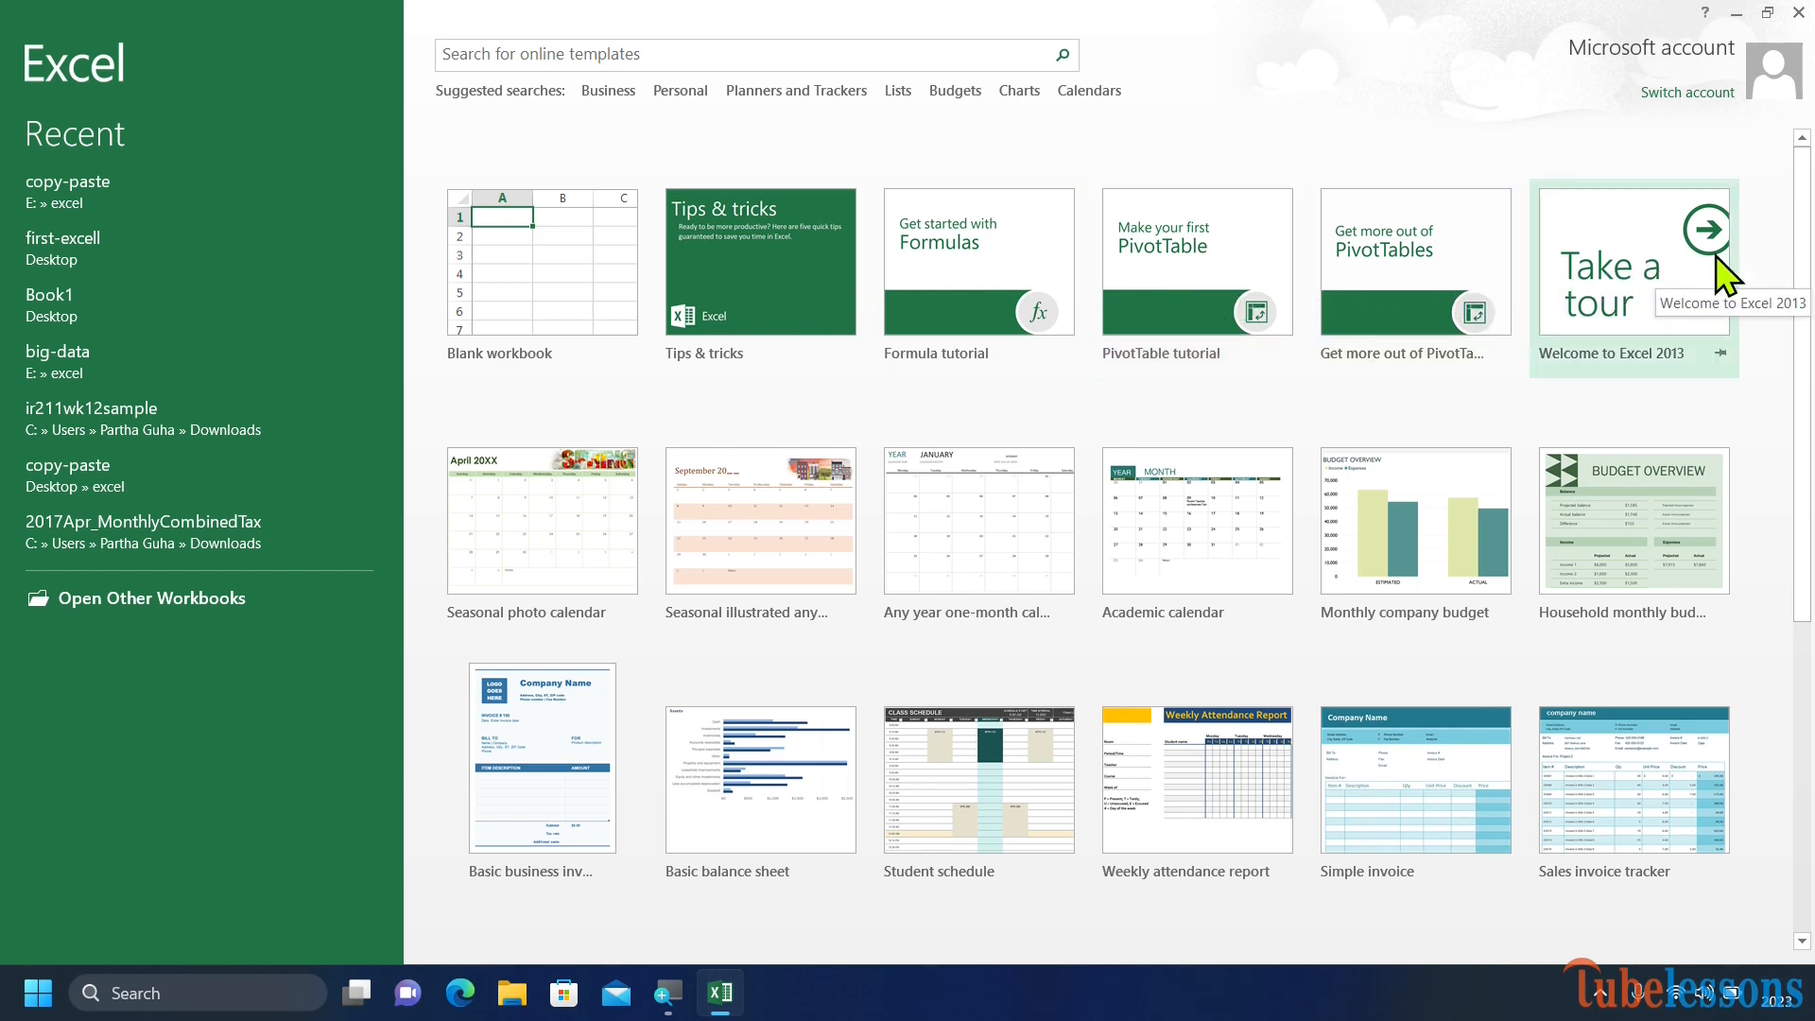
# Search the online templates for sale.
pyautogui.moveTo(1803, 274); pyautogui.dragTo(1801, 166)
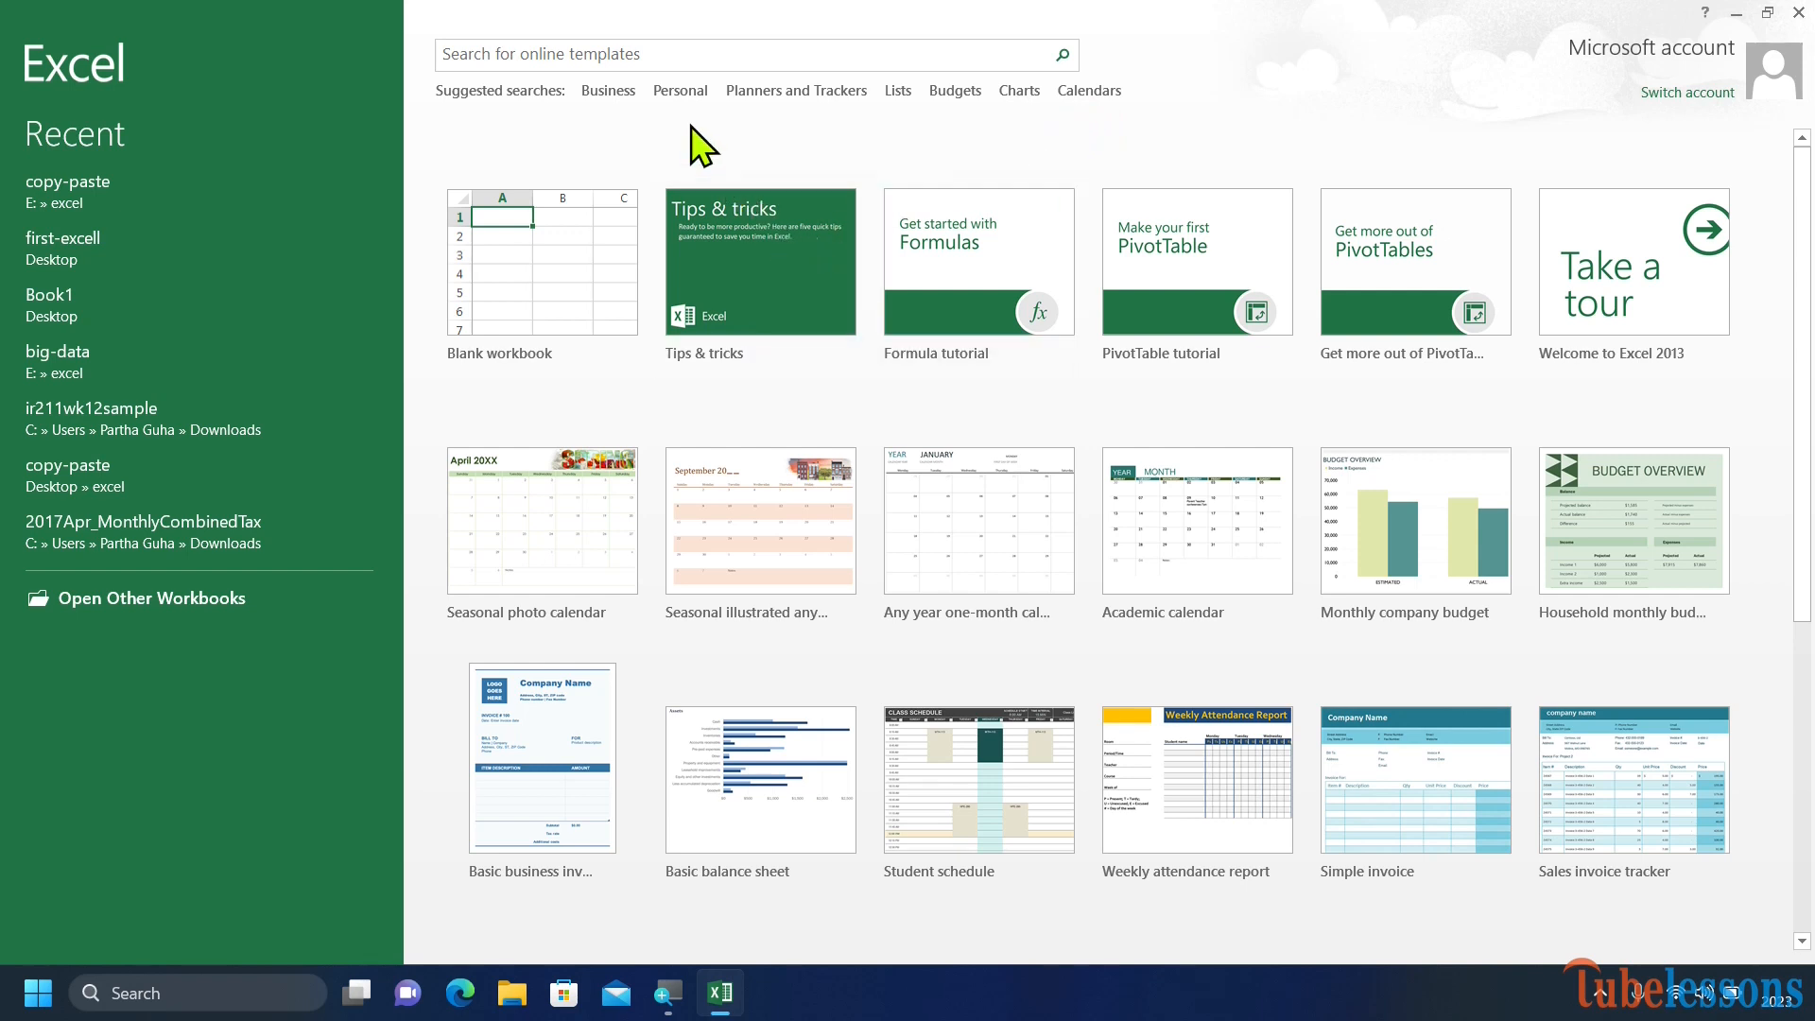
pyautogui.click(621, 45)
pyautogui.write('s')
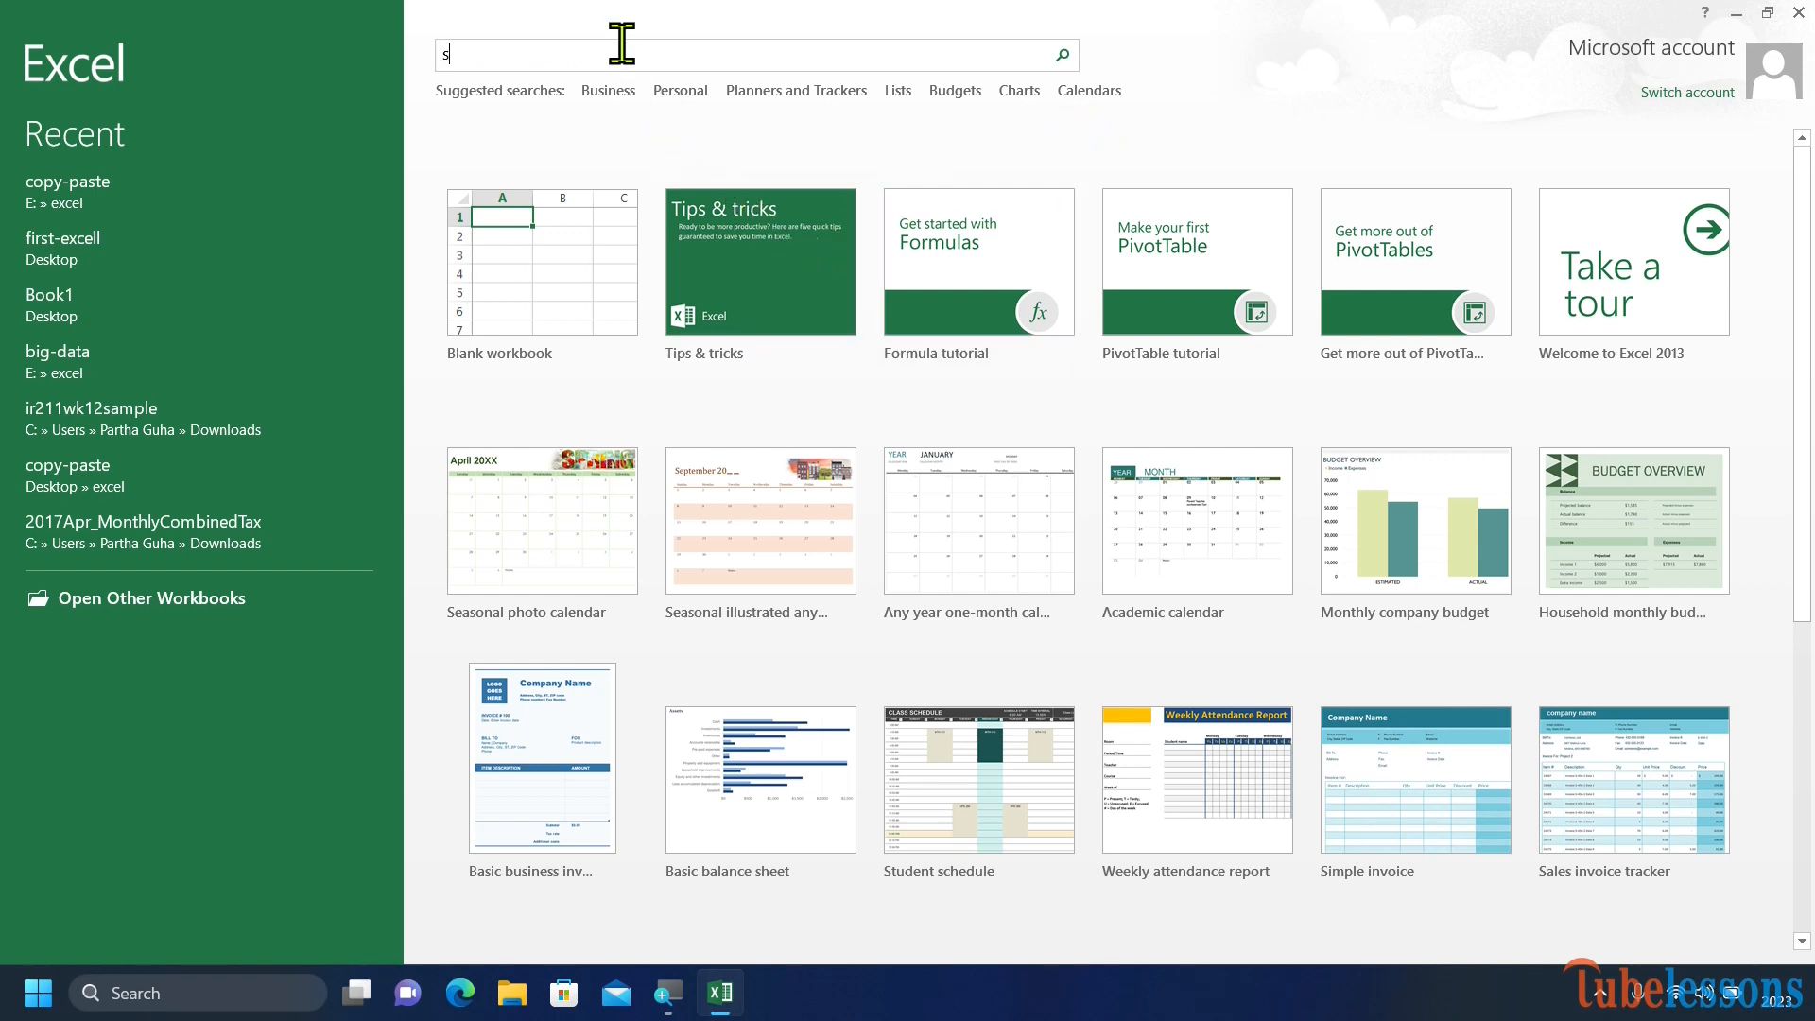
pyautogui.write('ale')
pyautogui.click(1063, 55)
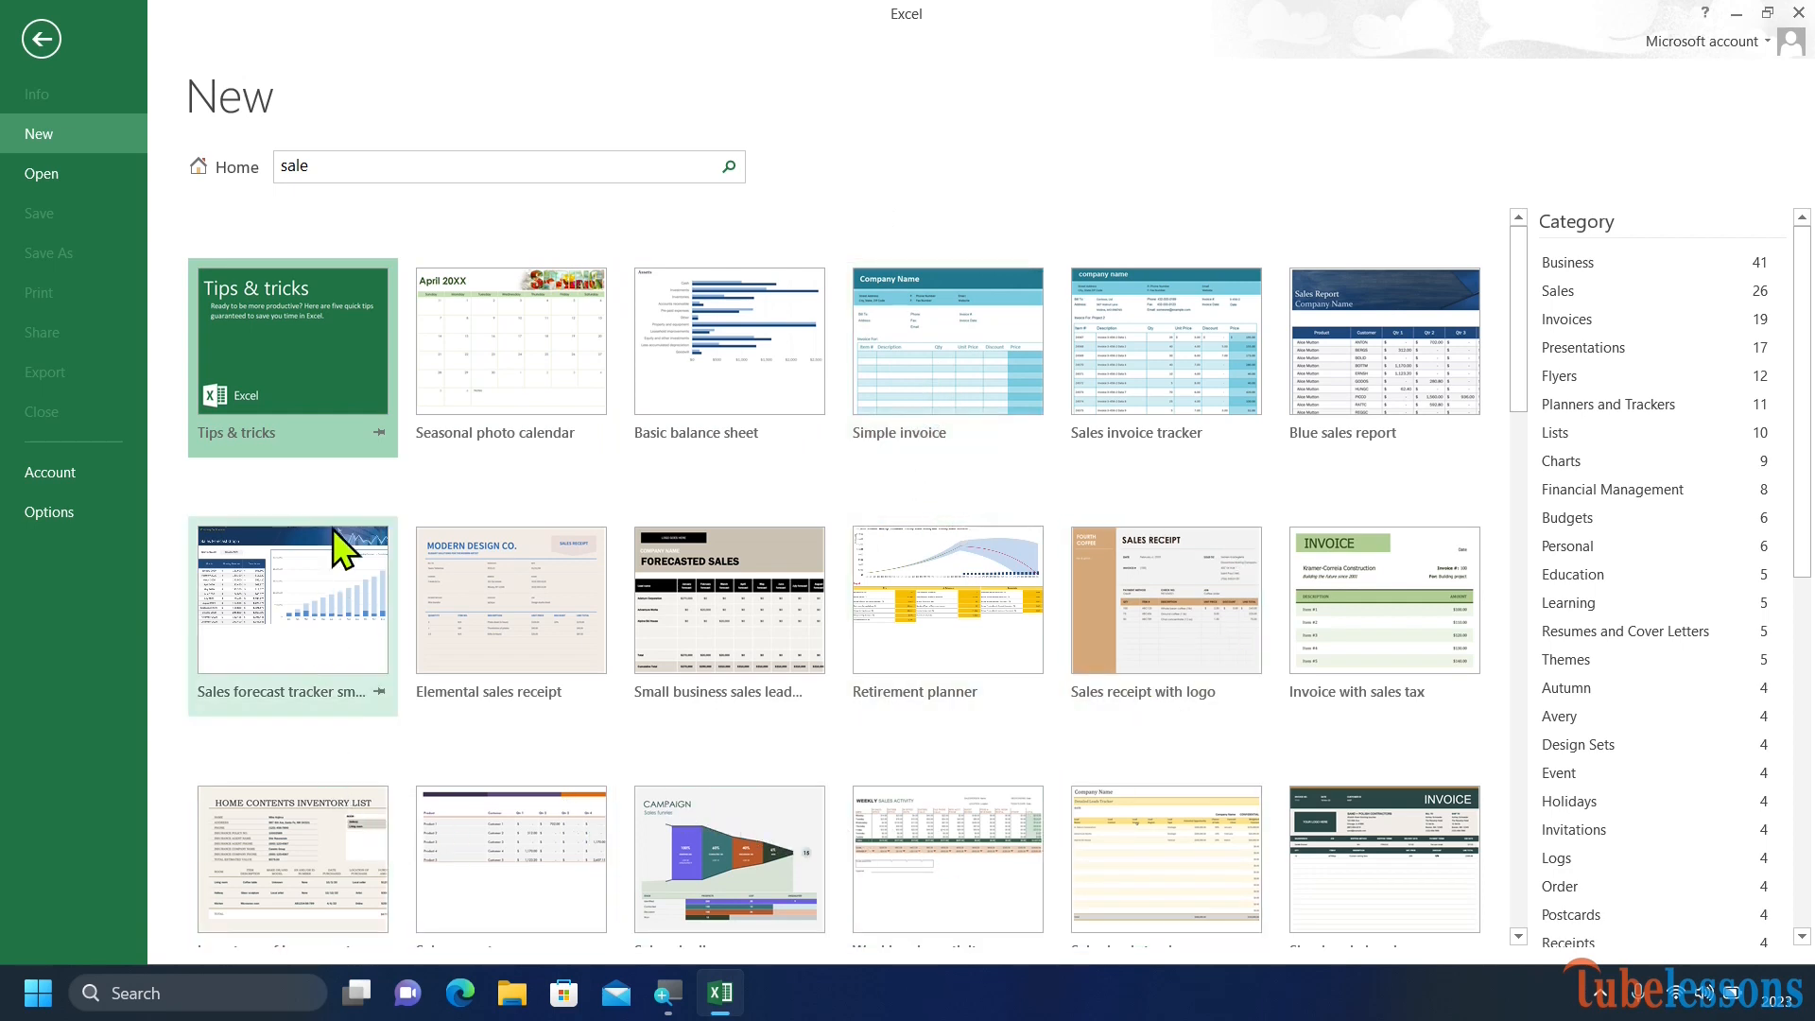
# Return to the template home and create a blank workbook.
pyautogui.click(224, 168)
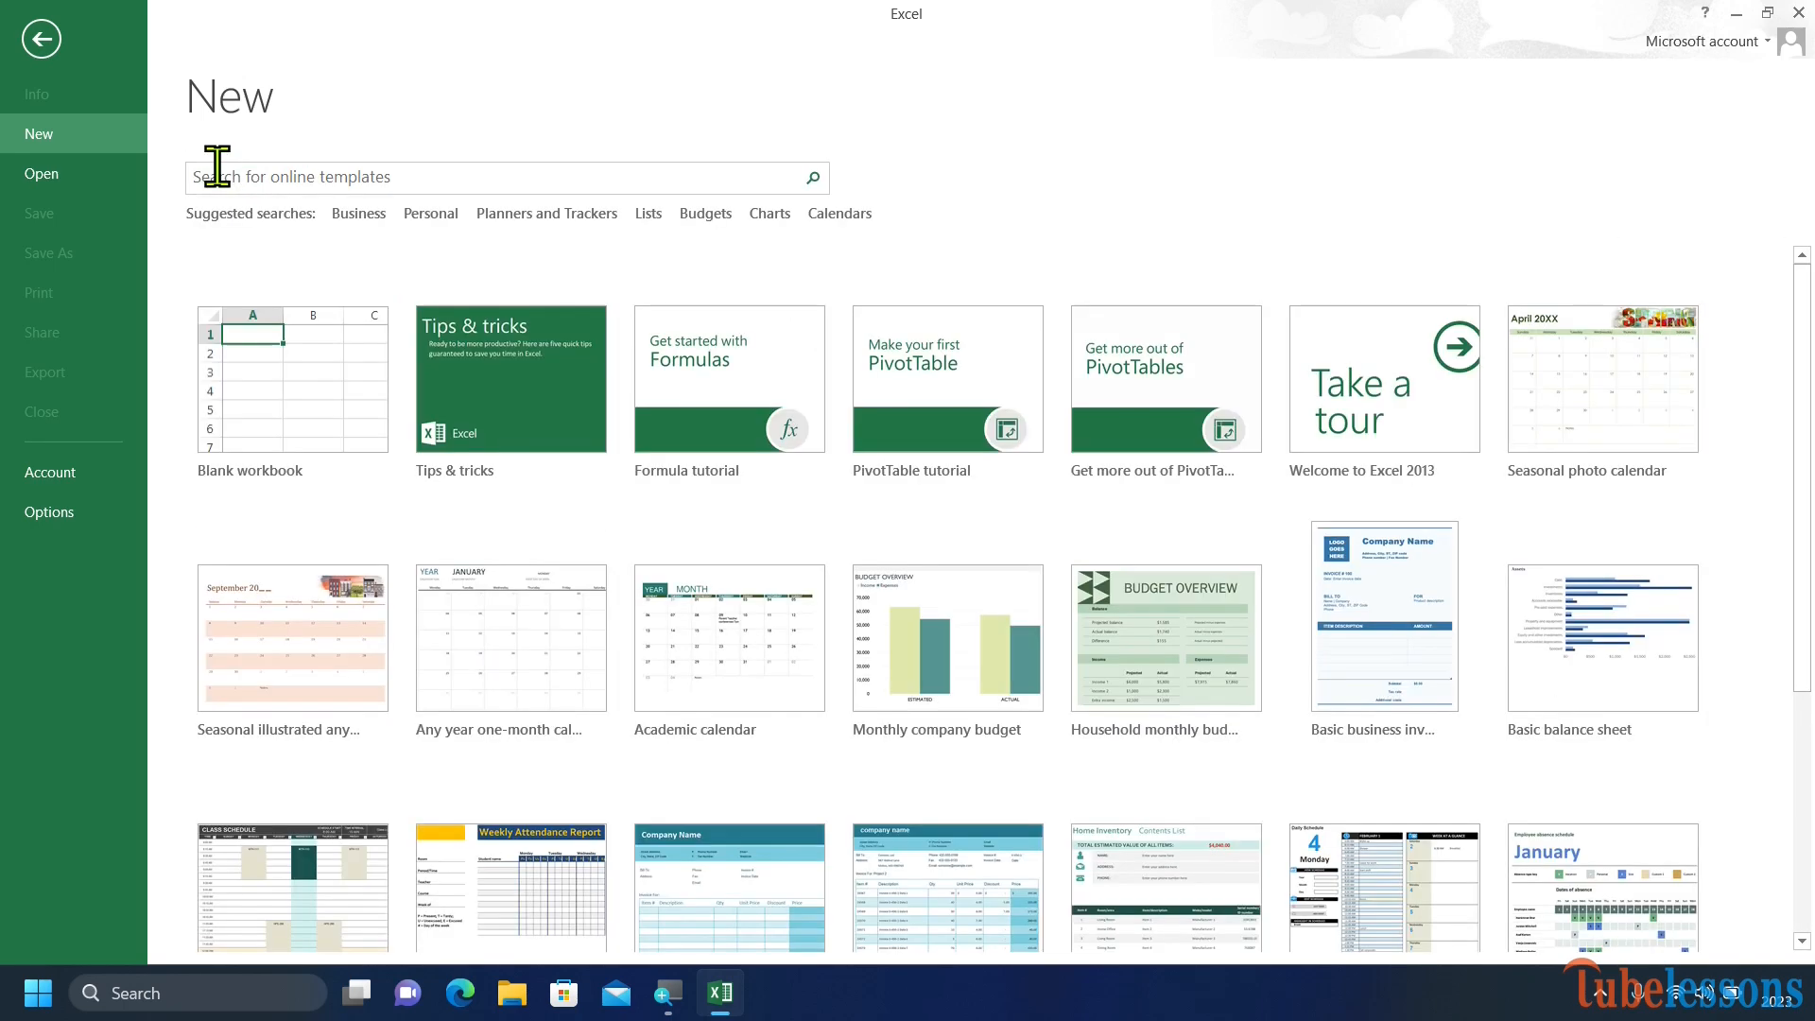
pyautogui.click(264, 414)
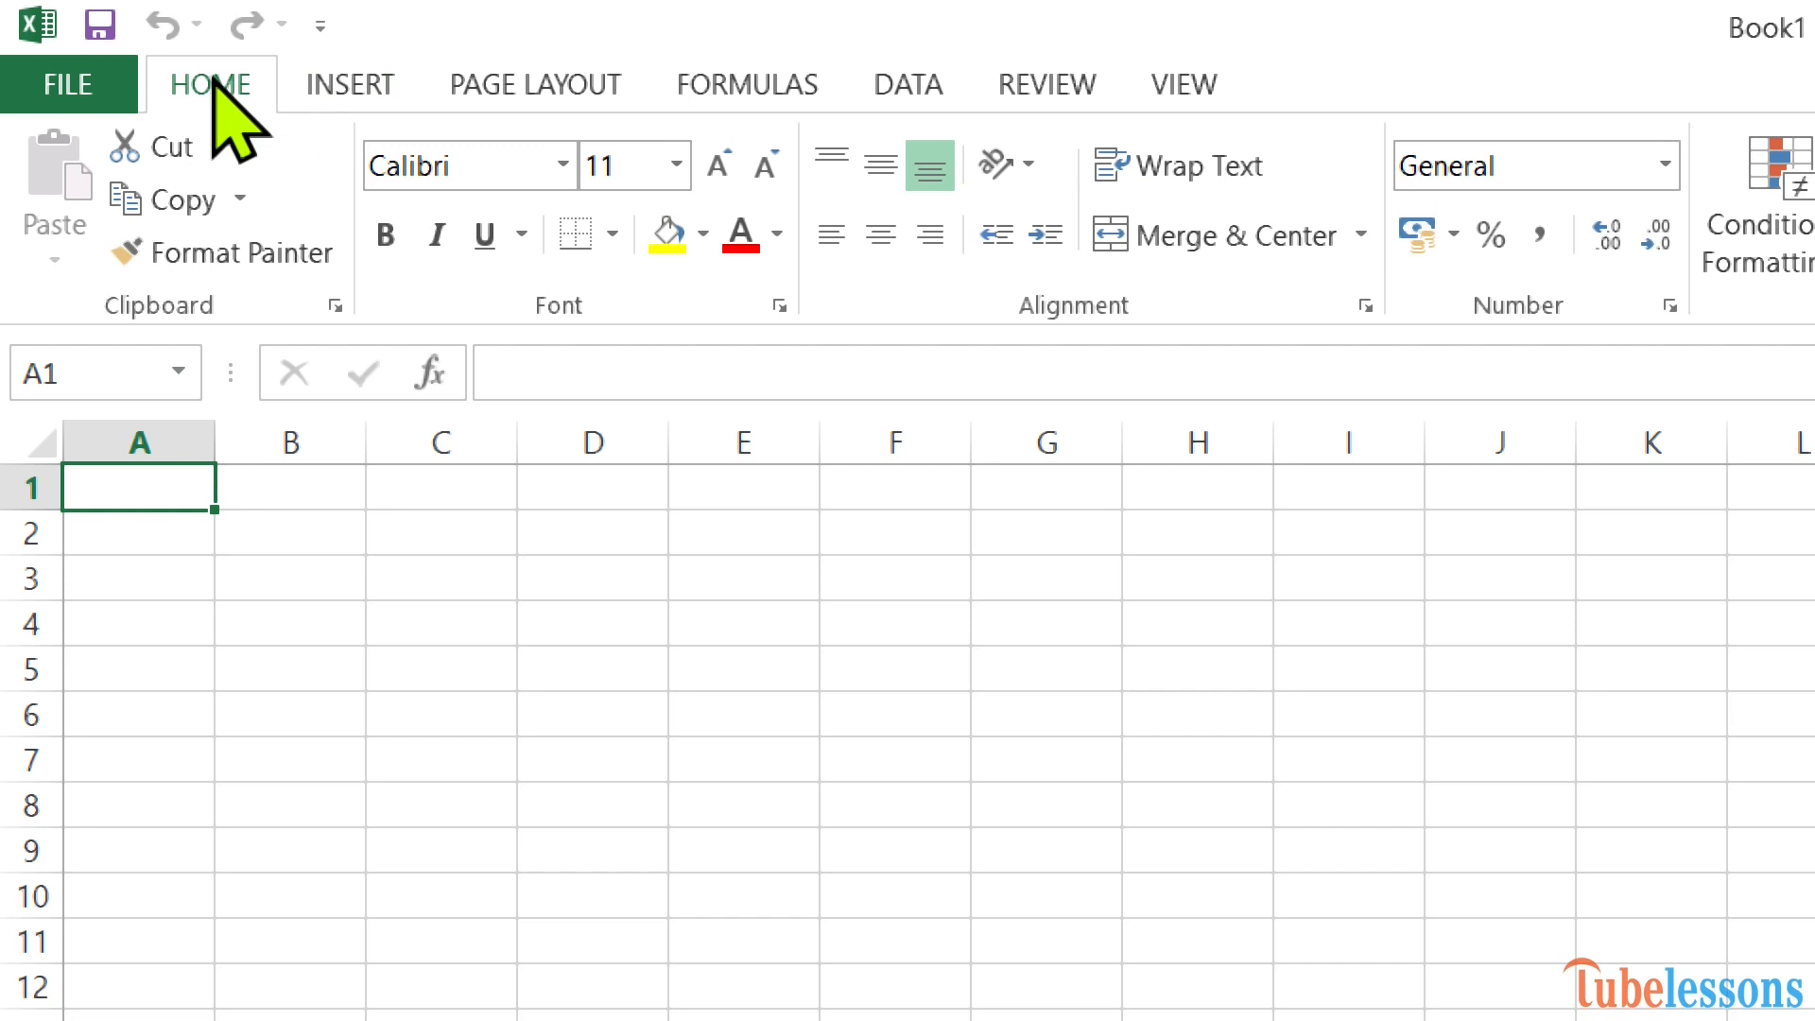
# Browse the Home, Insert, Page Layout and Formulas ribbon tabs.
pyautogui.click(373, 83)
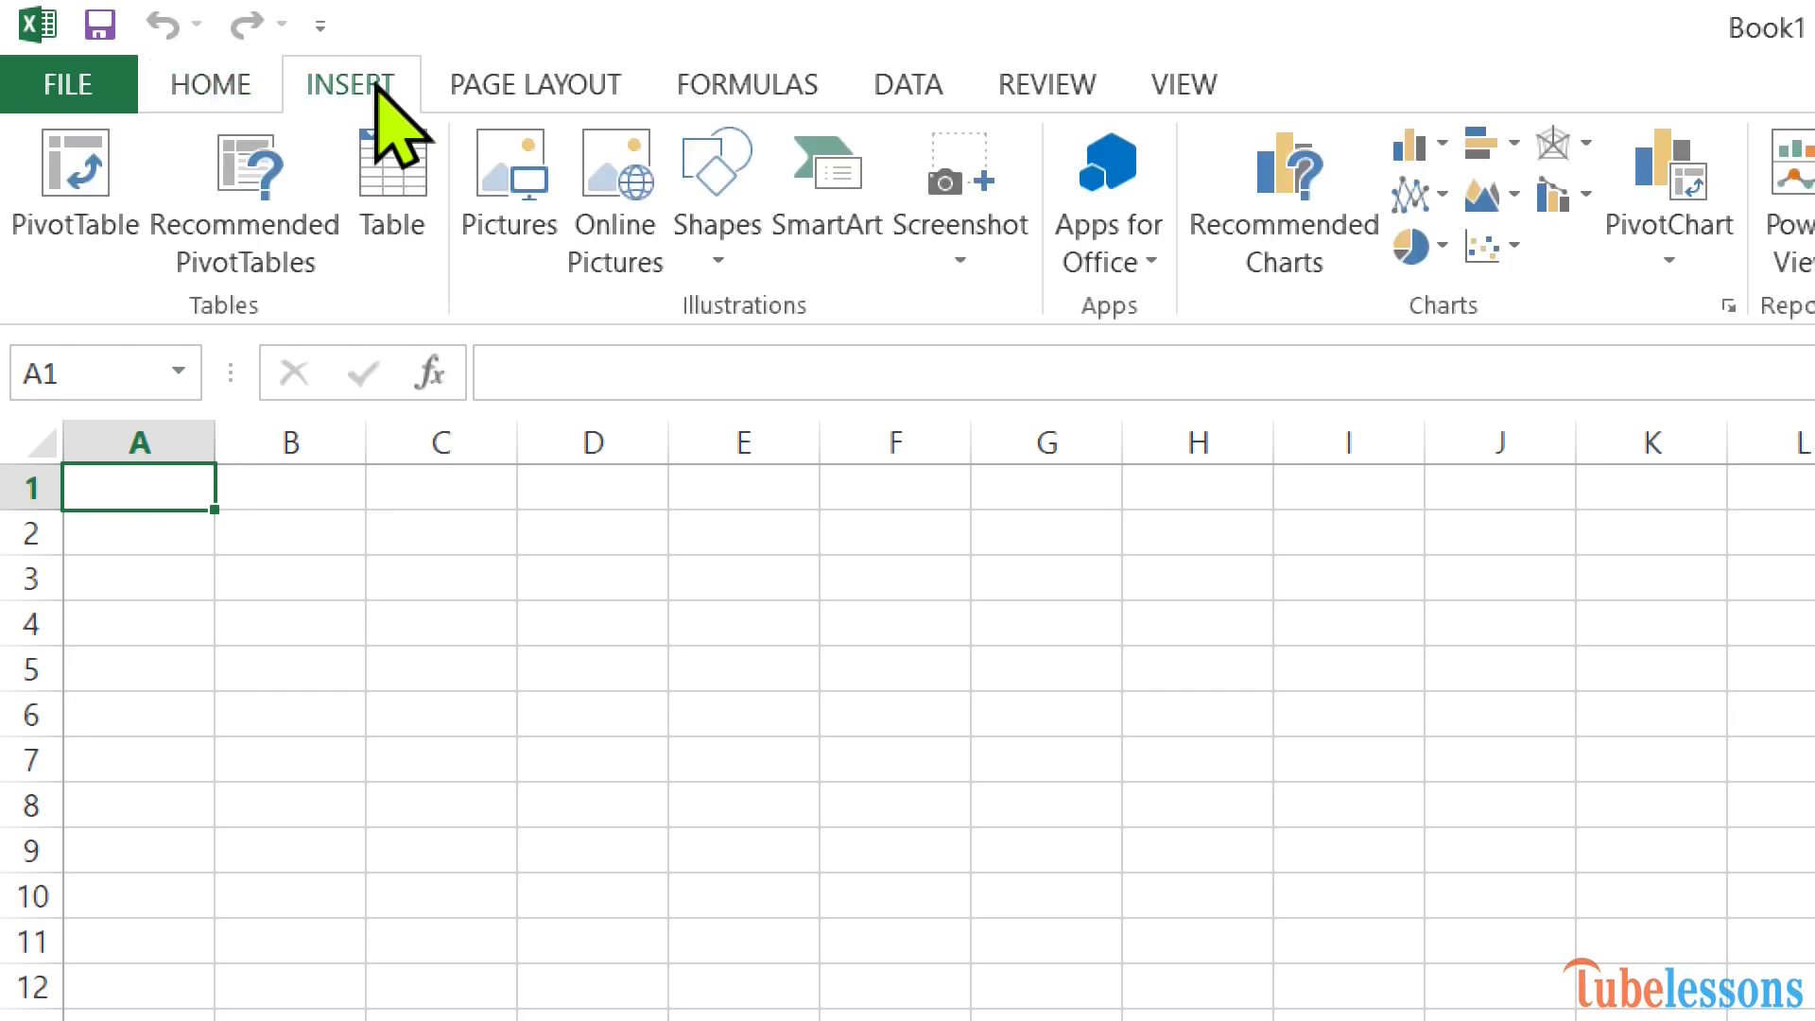
pyautogui.click(567, 83)
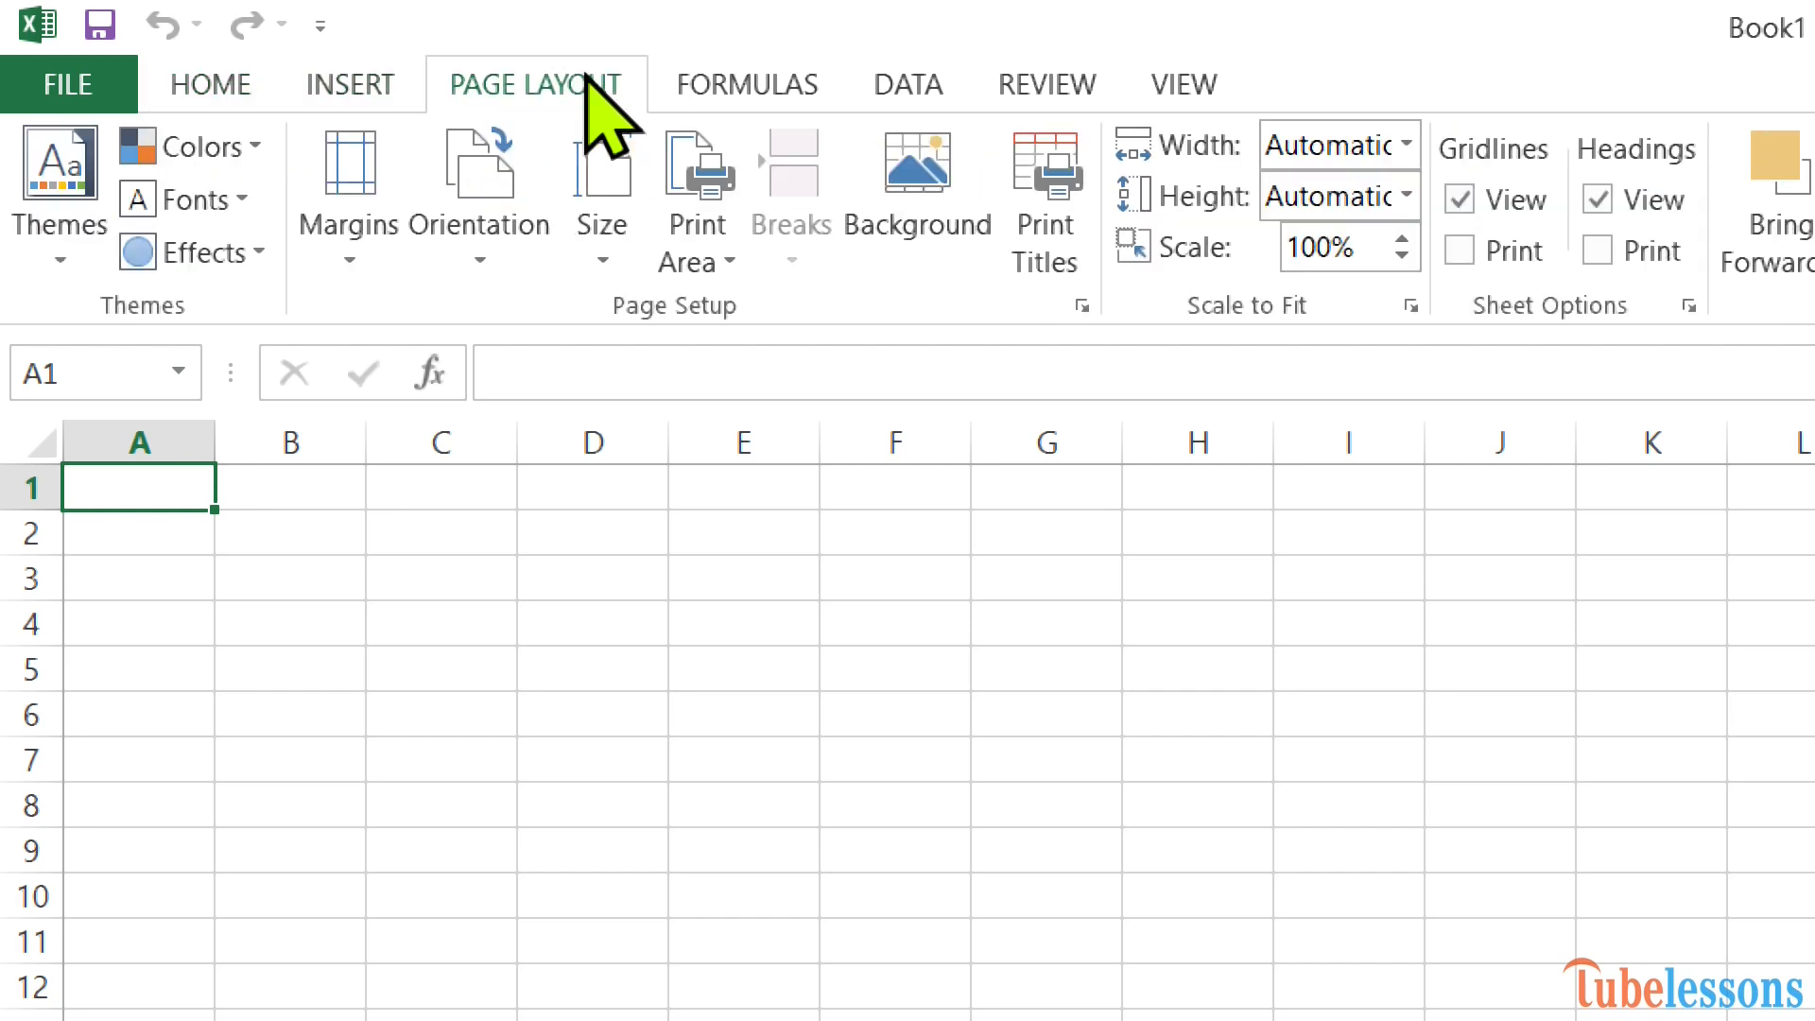
pyautogui.click(766, 84)
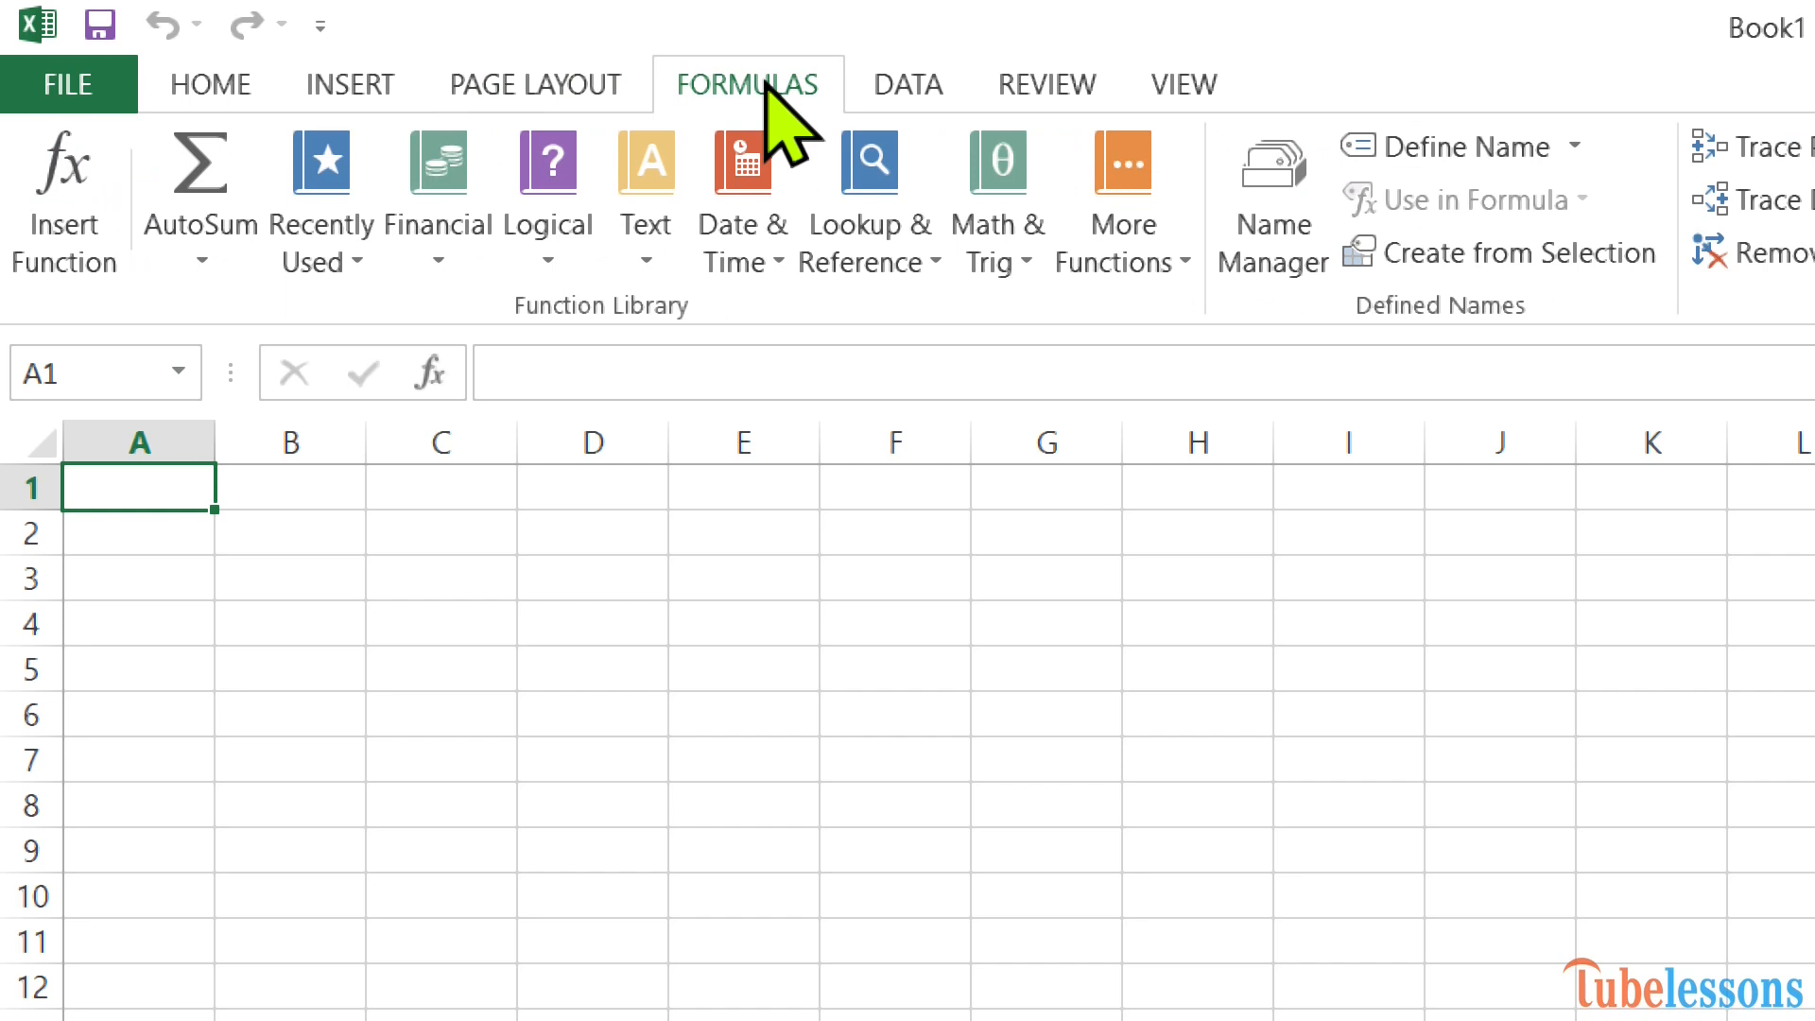
pyautogui.click(173, 90)
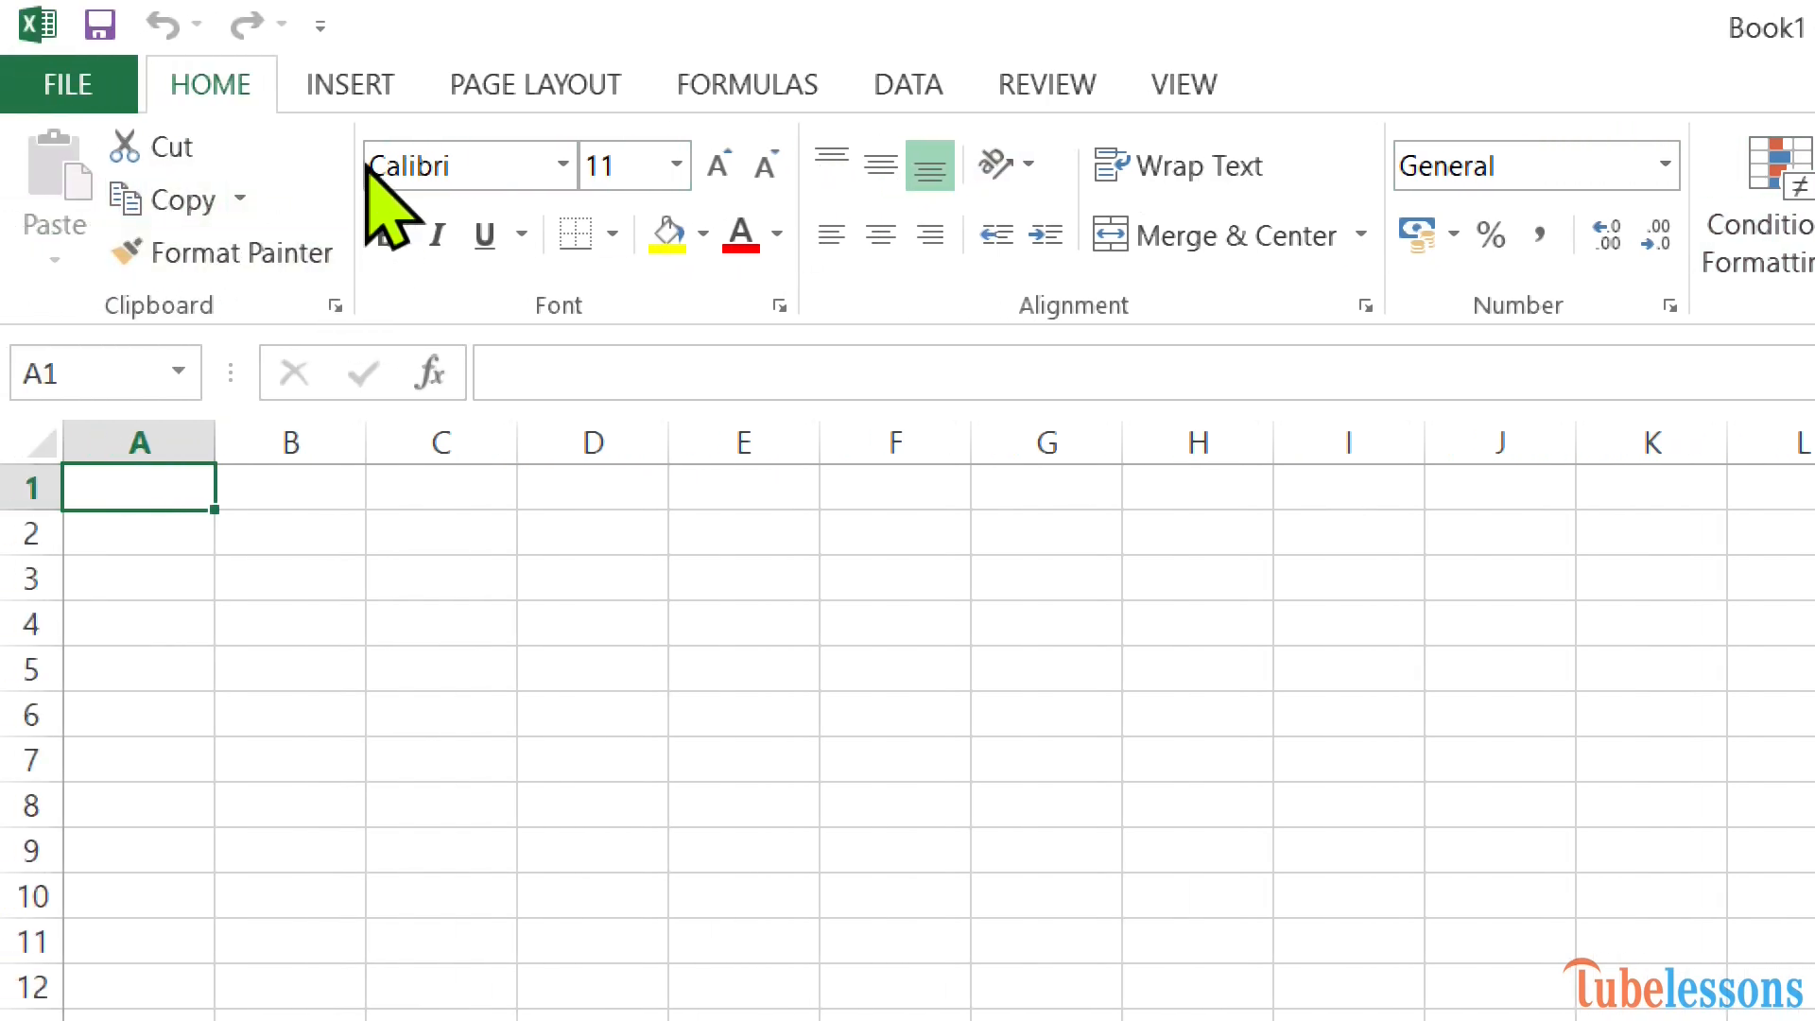
pyautogui.click(324, 89)
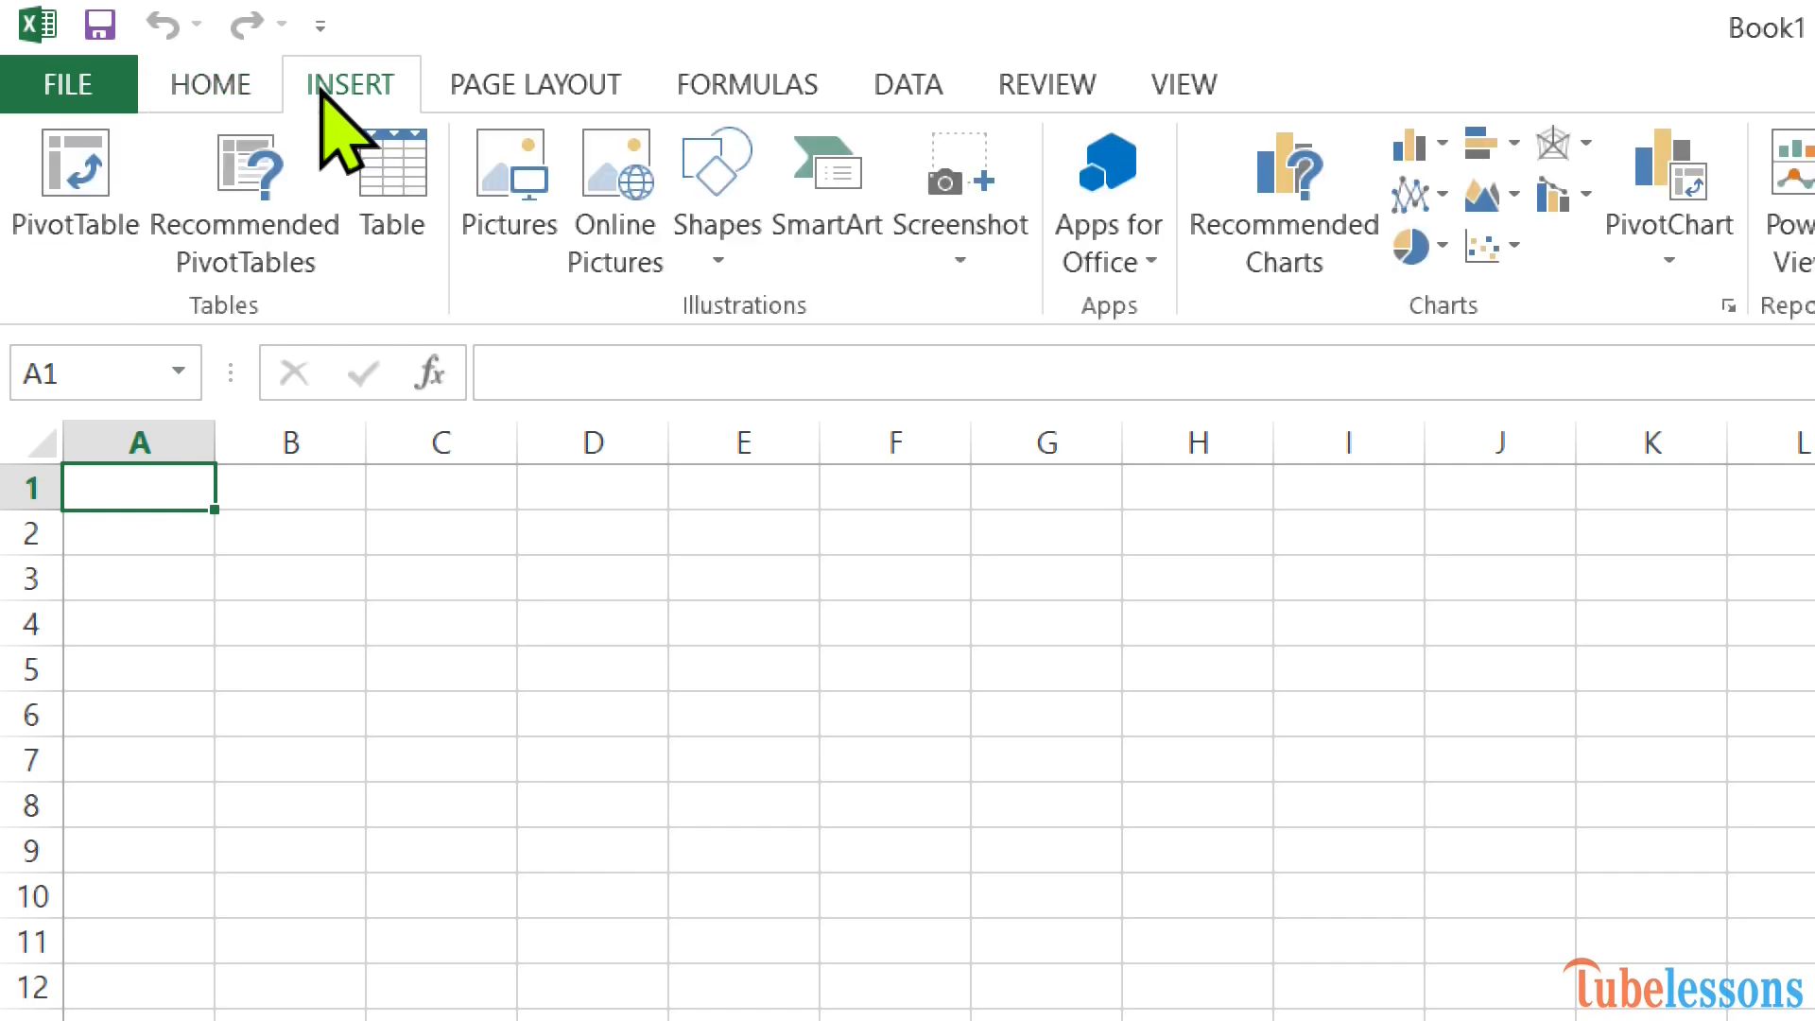
pyautogui.click(501, 78)
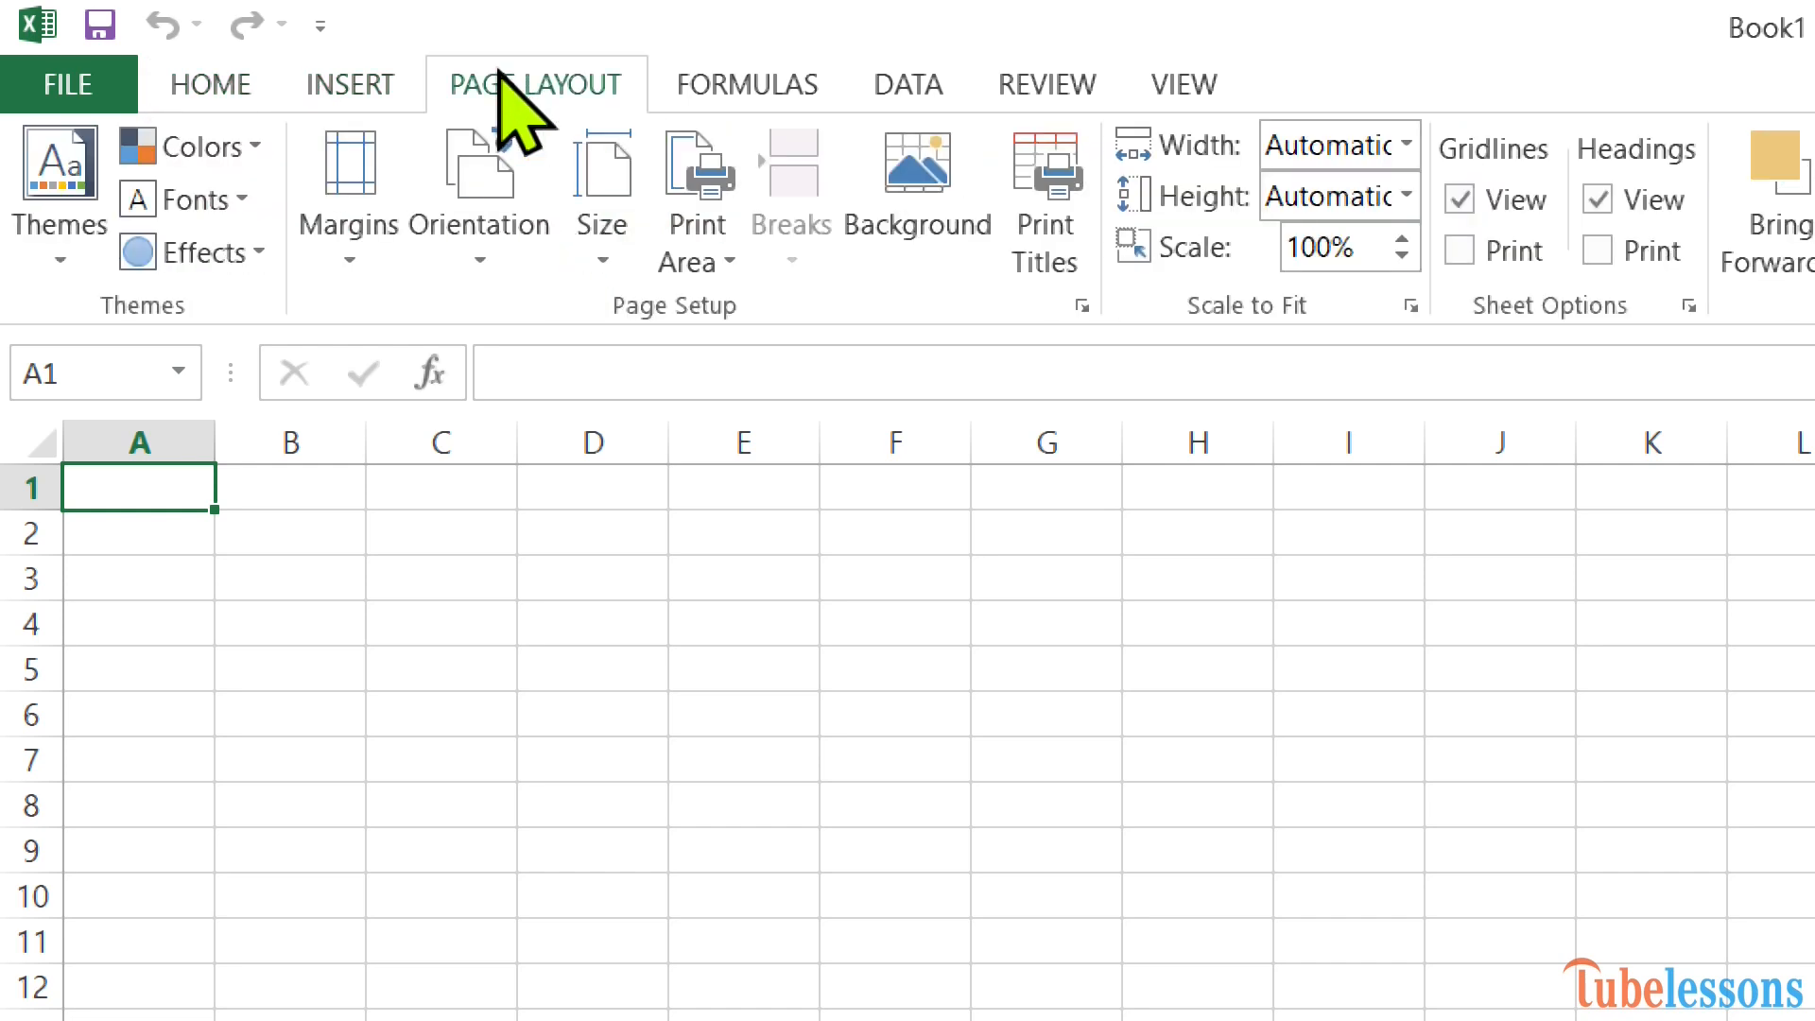
pyautogui.click(177, 111)
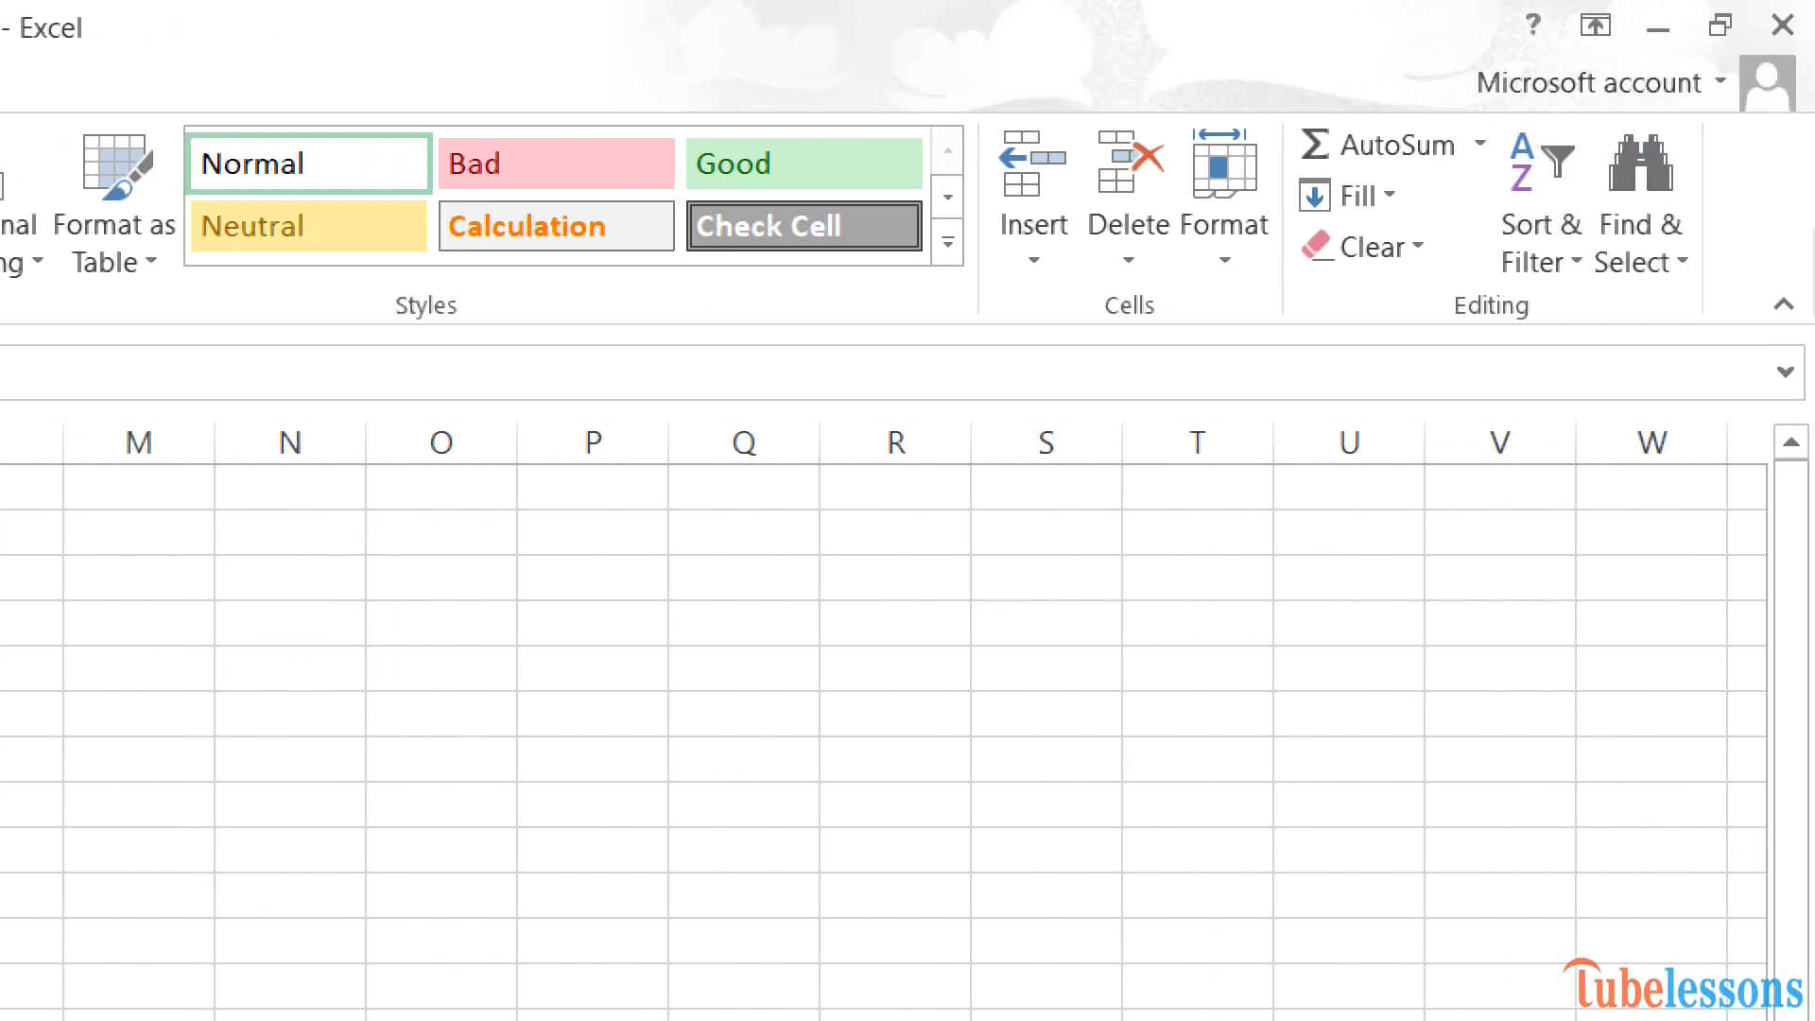
# Collapse the ribbon and then restore it to stay open.
pyautogui.click(1783, 304)
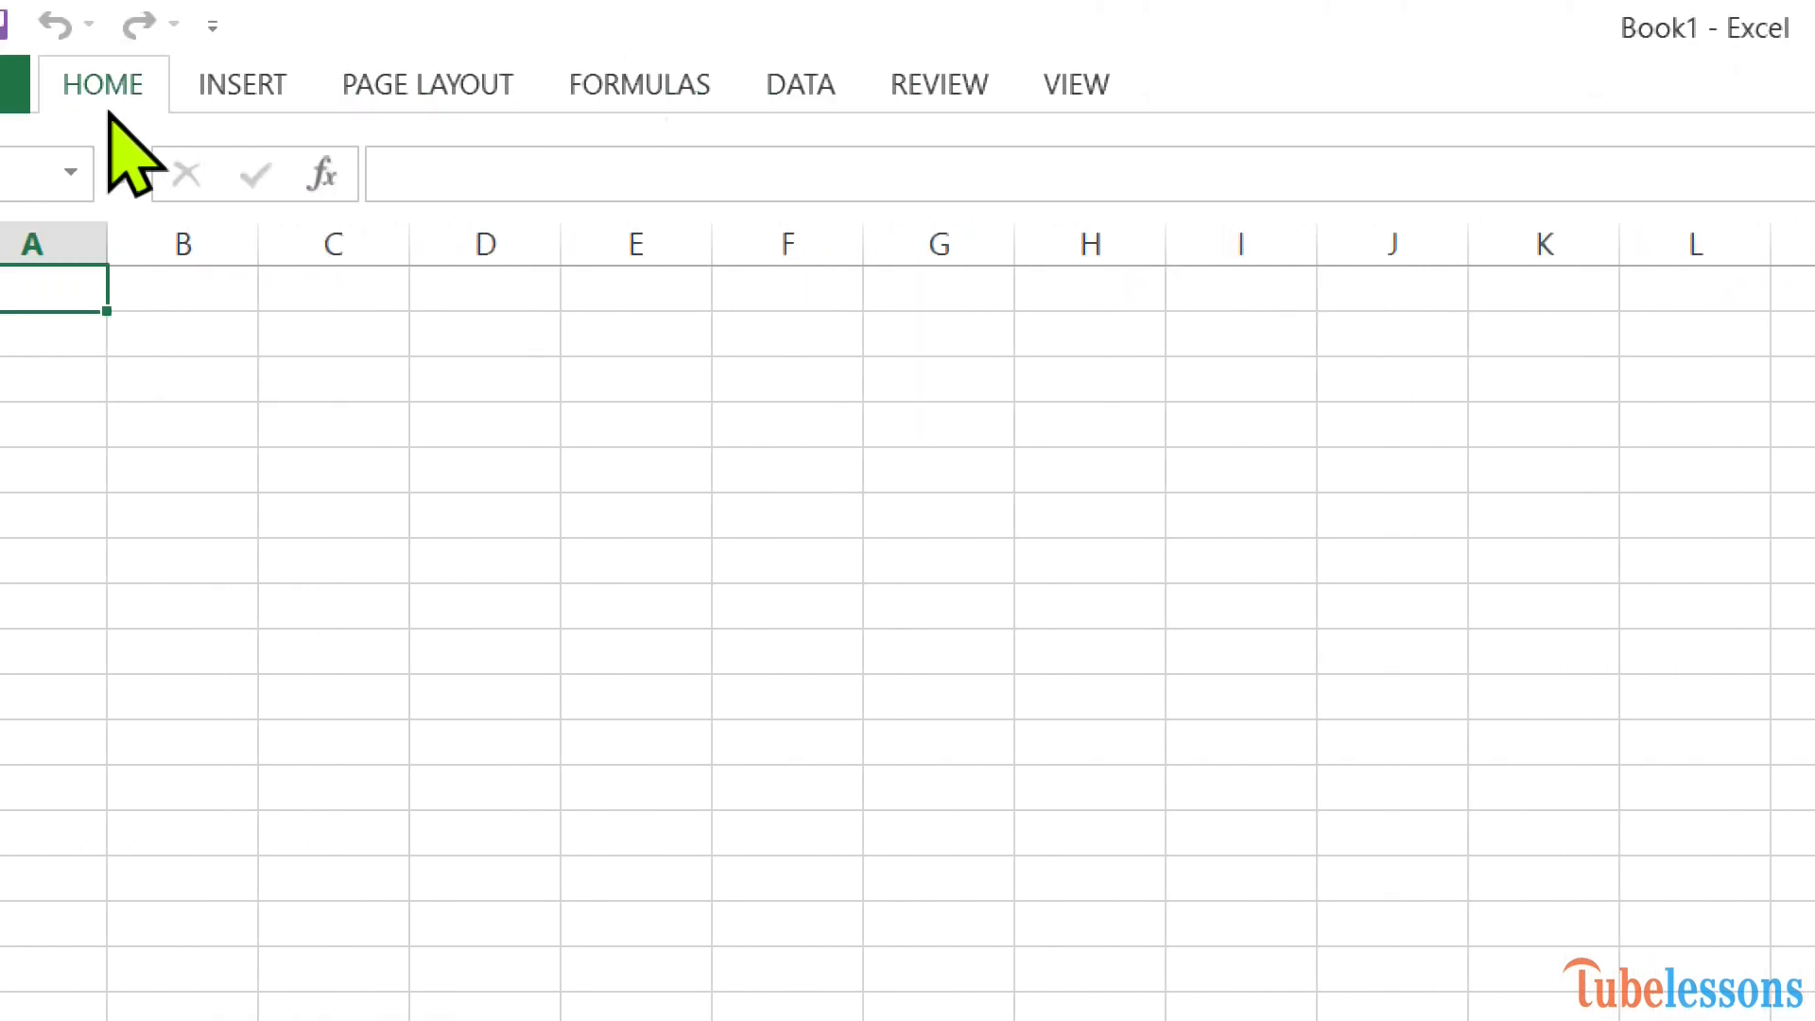
pyautogui.click(106, 106)
pyautogui.click(107, 106)
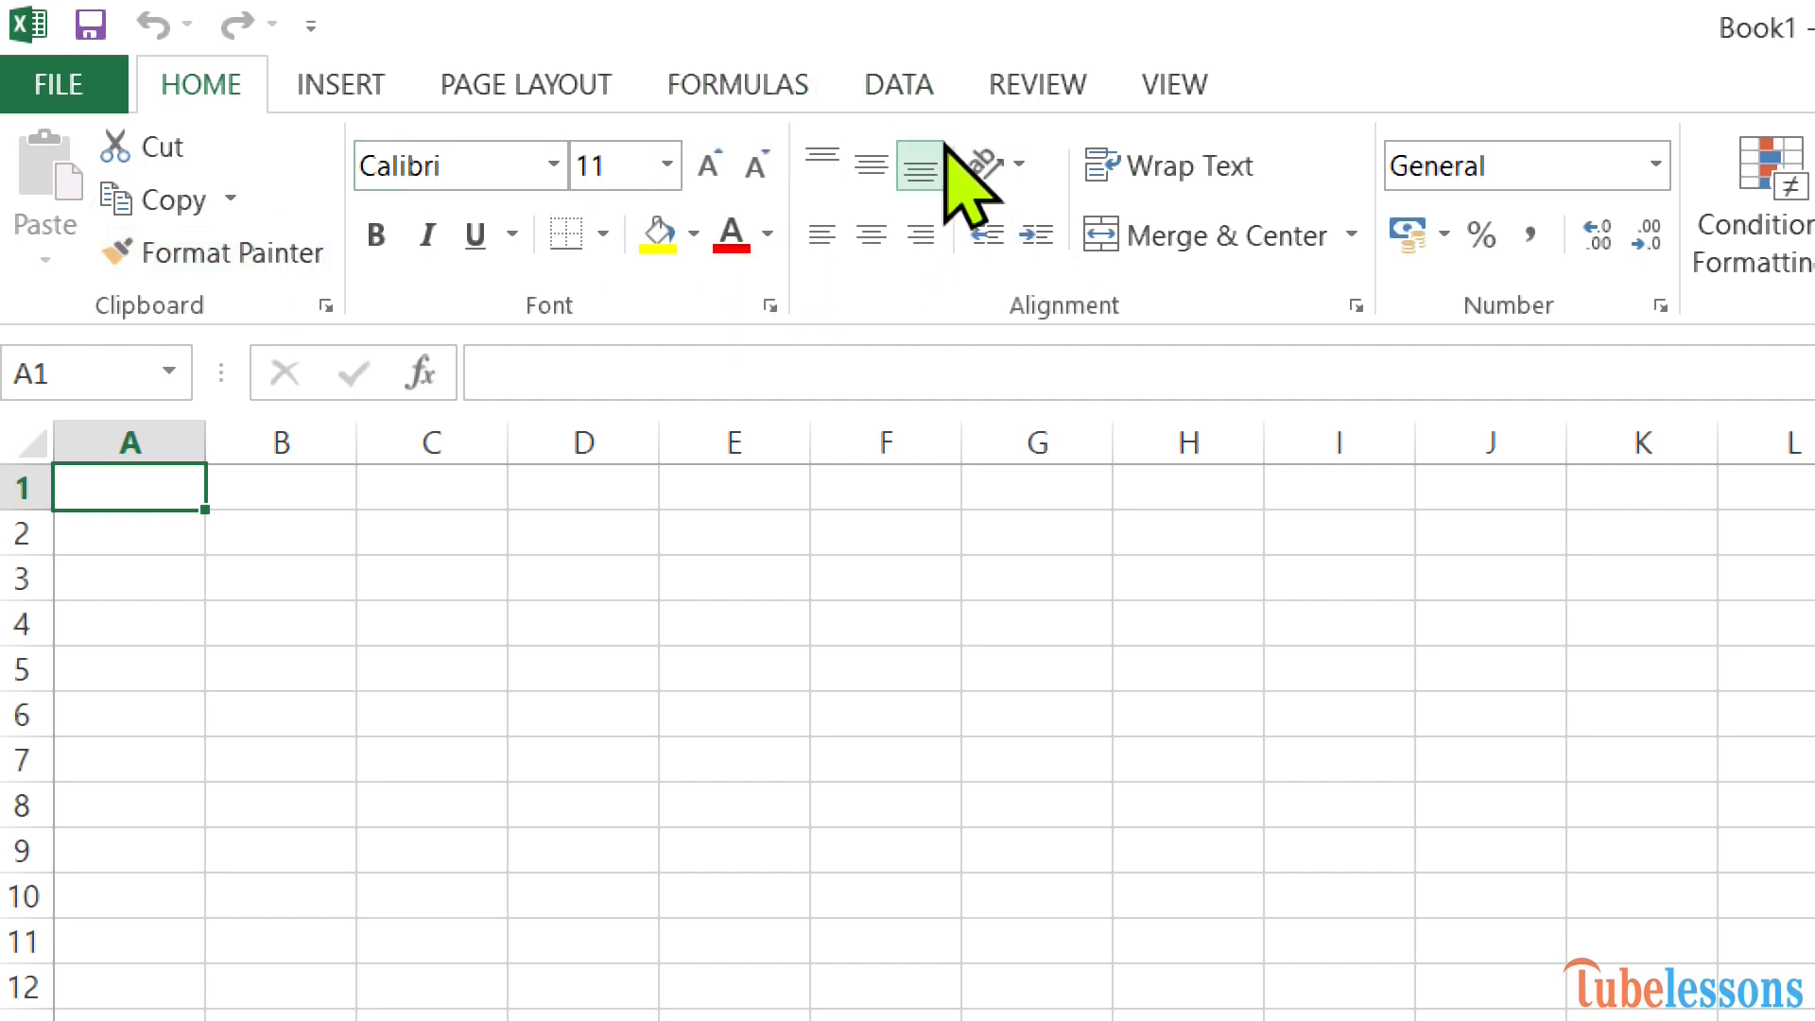
# Open the Clipboard pane and close it again.
pyautogui.click(324, 306)
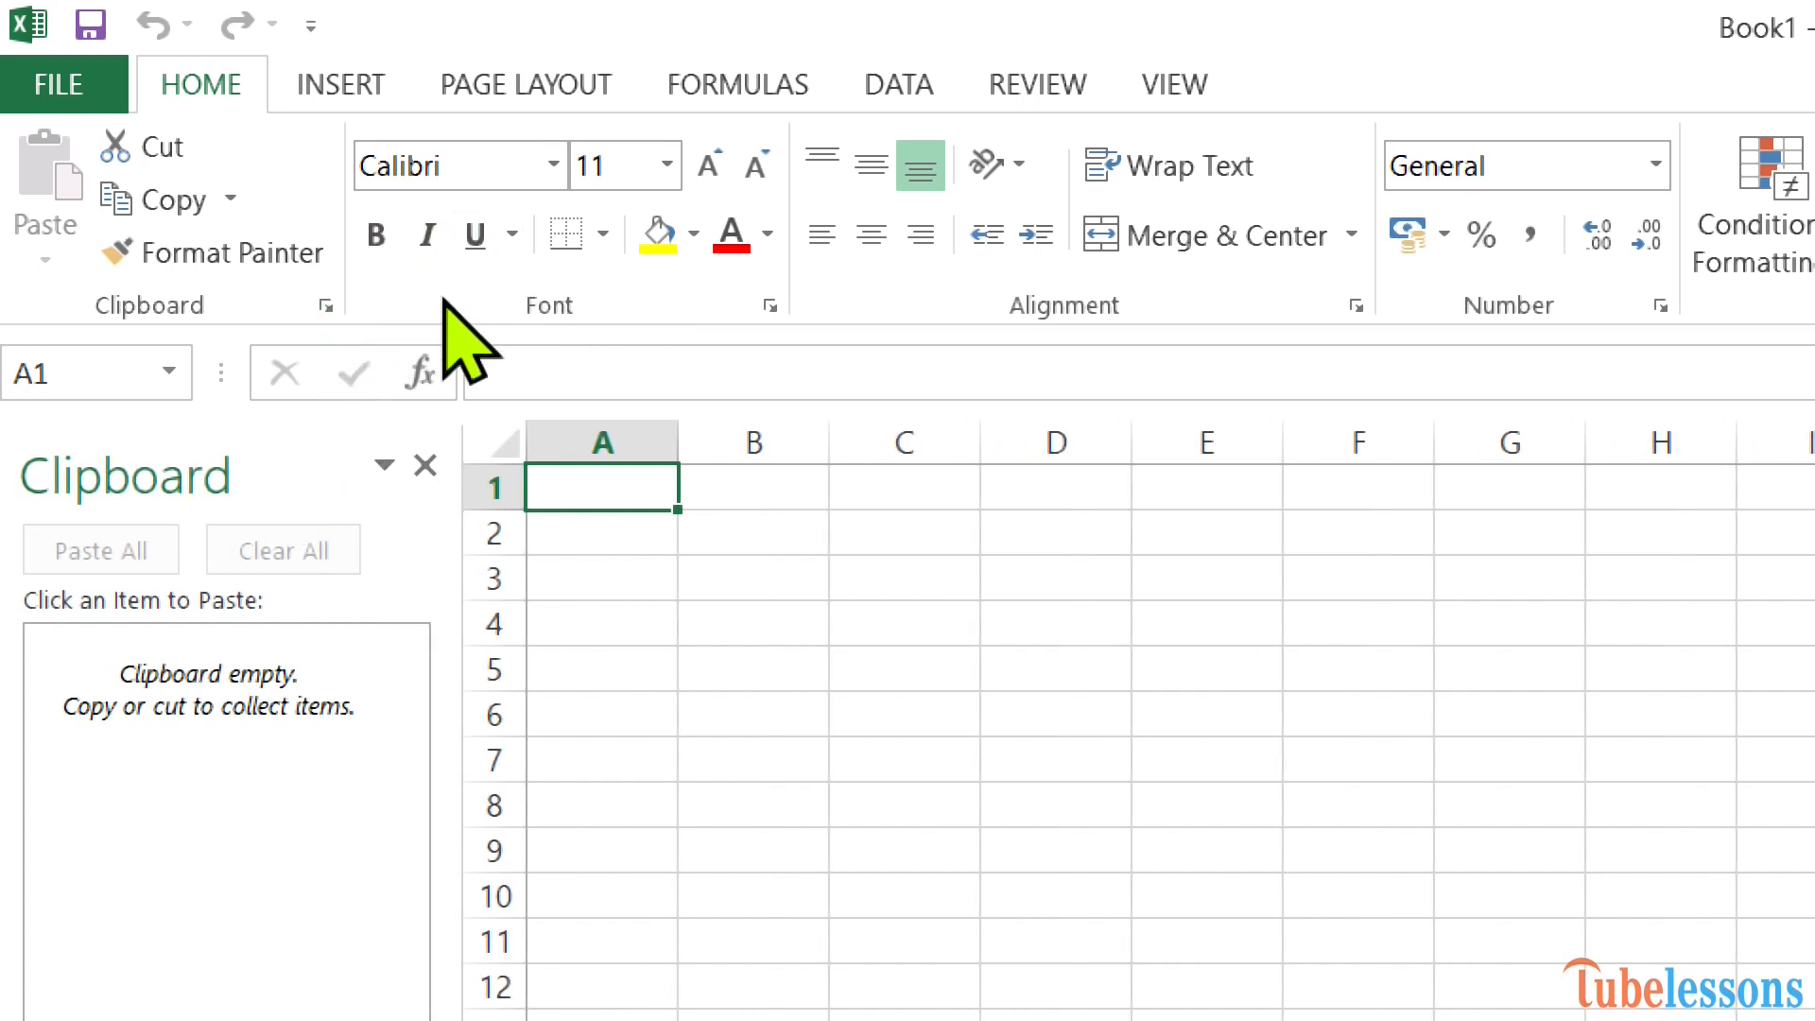
pyautogui.click(322, 305)
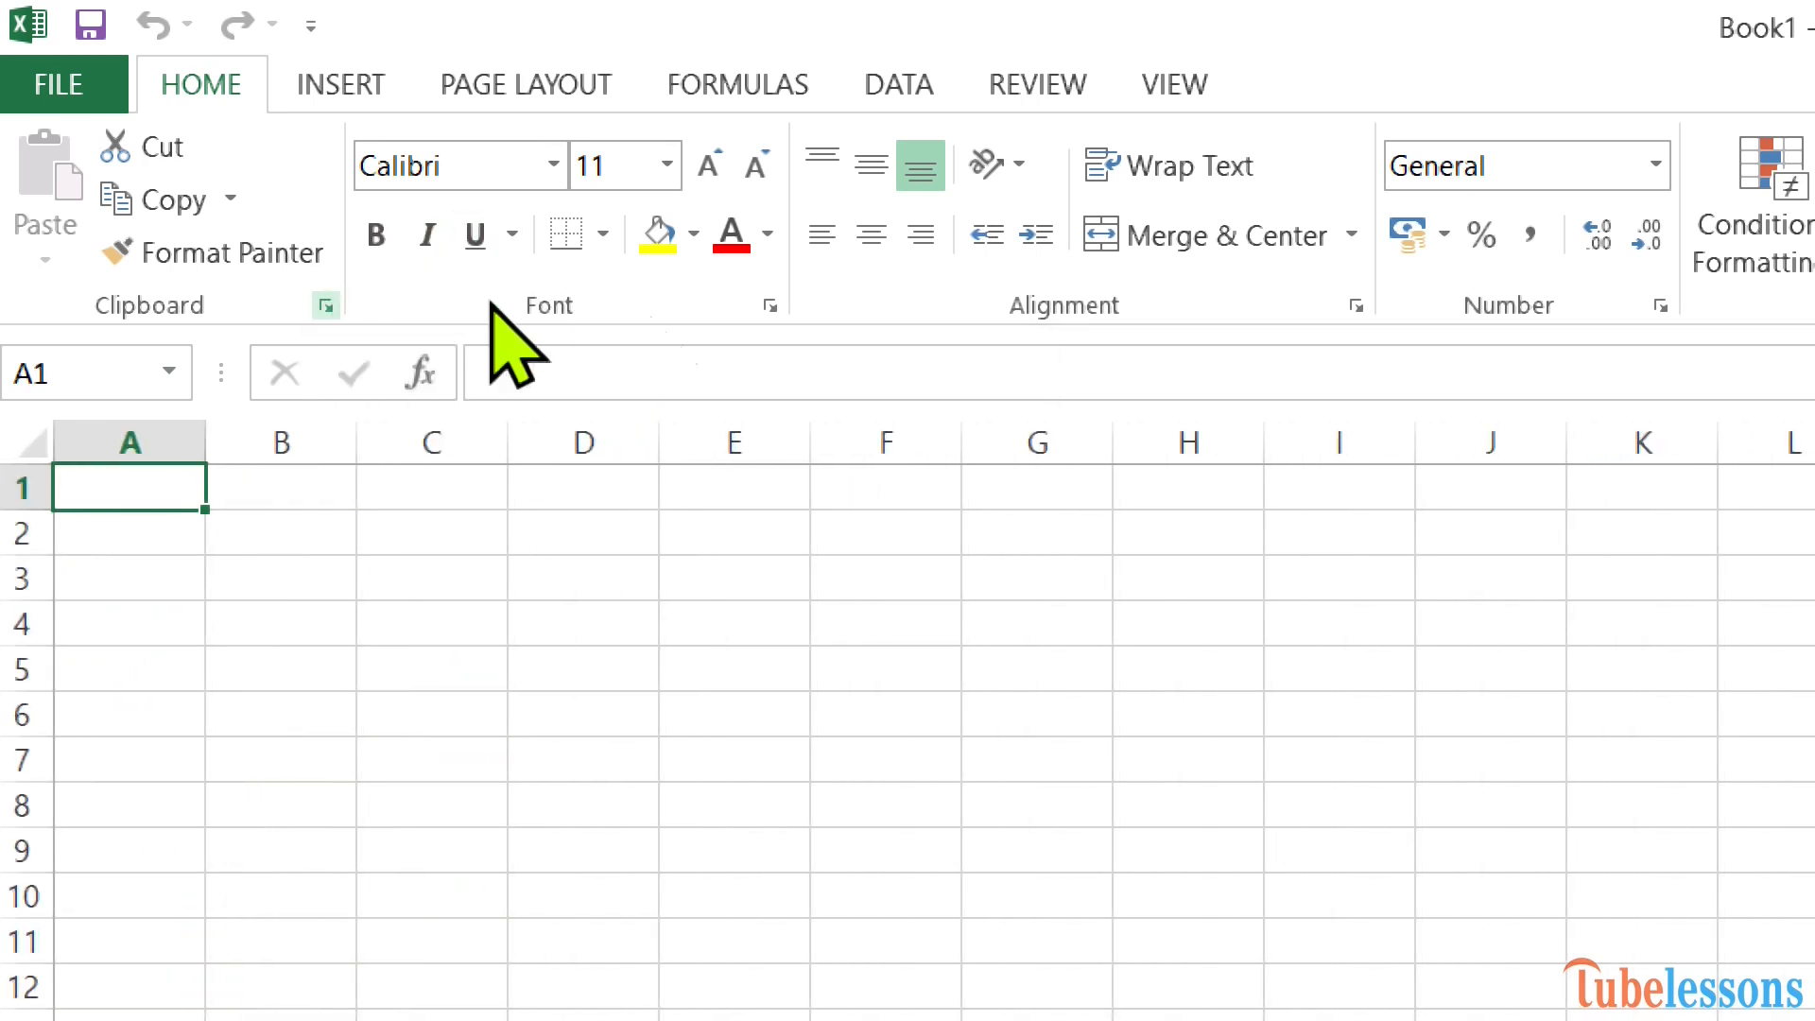
# Open the Font settings dialog for the cells and cancel it without changes.
pyautogui.click(770, 304)
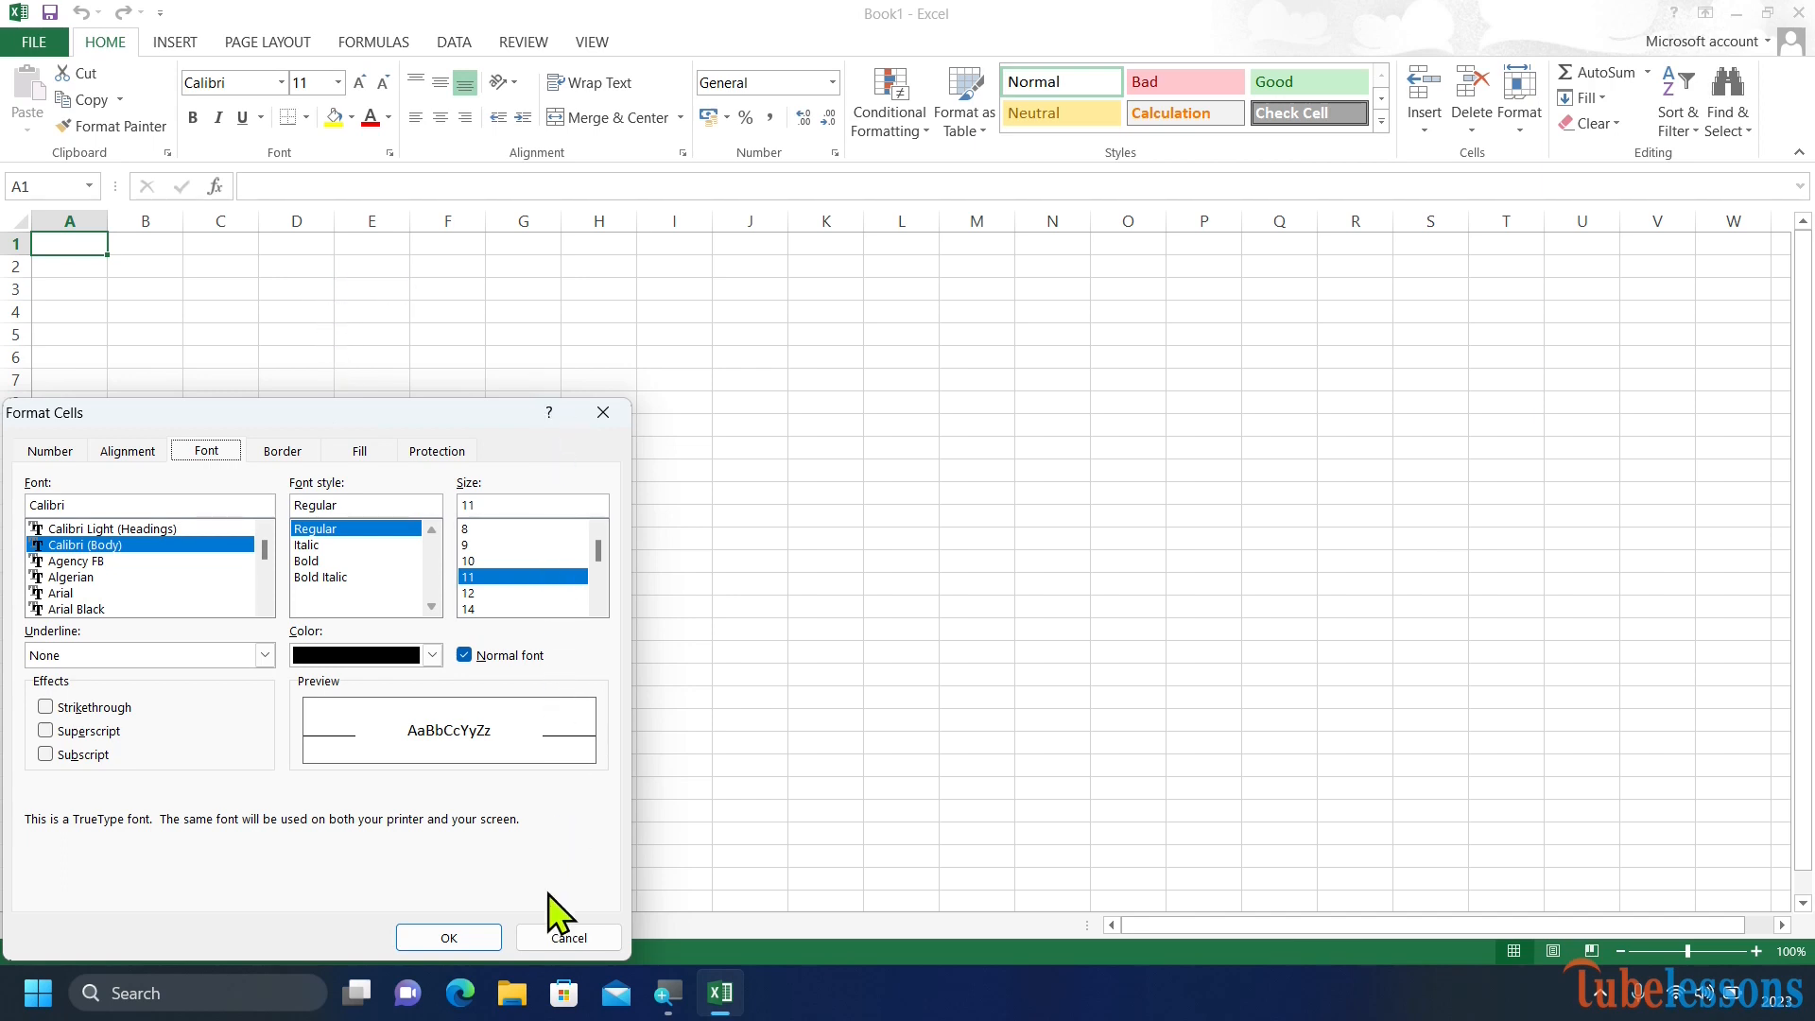
pyautogui.click(553, 931)
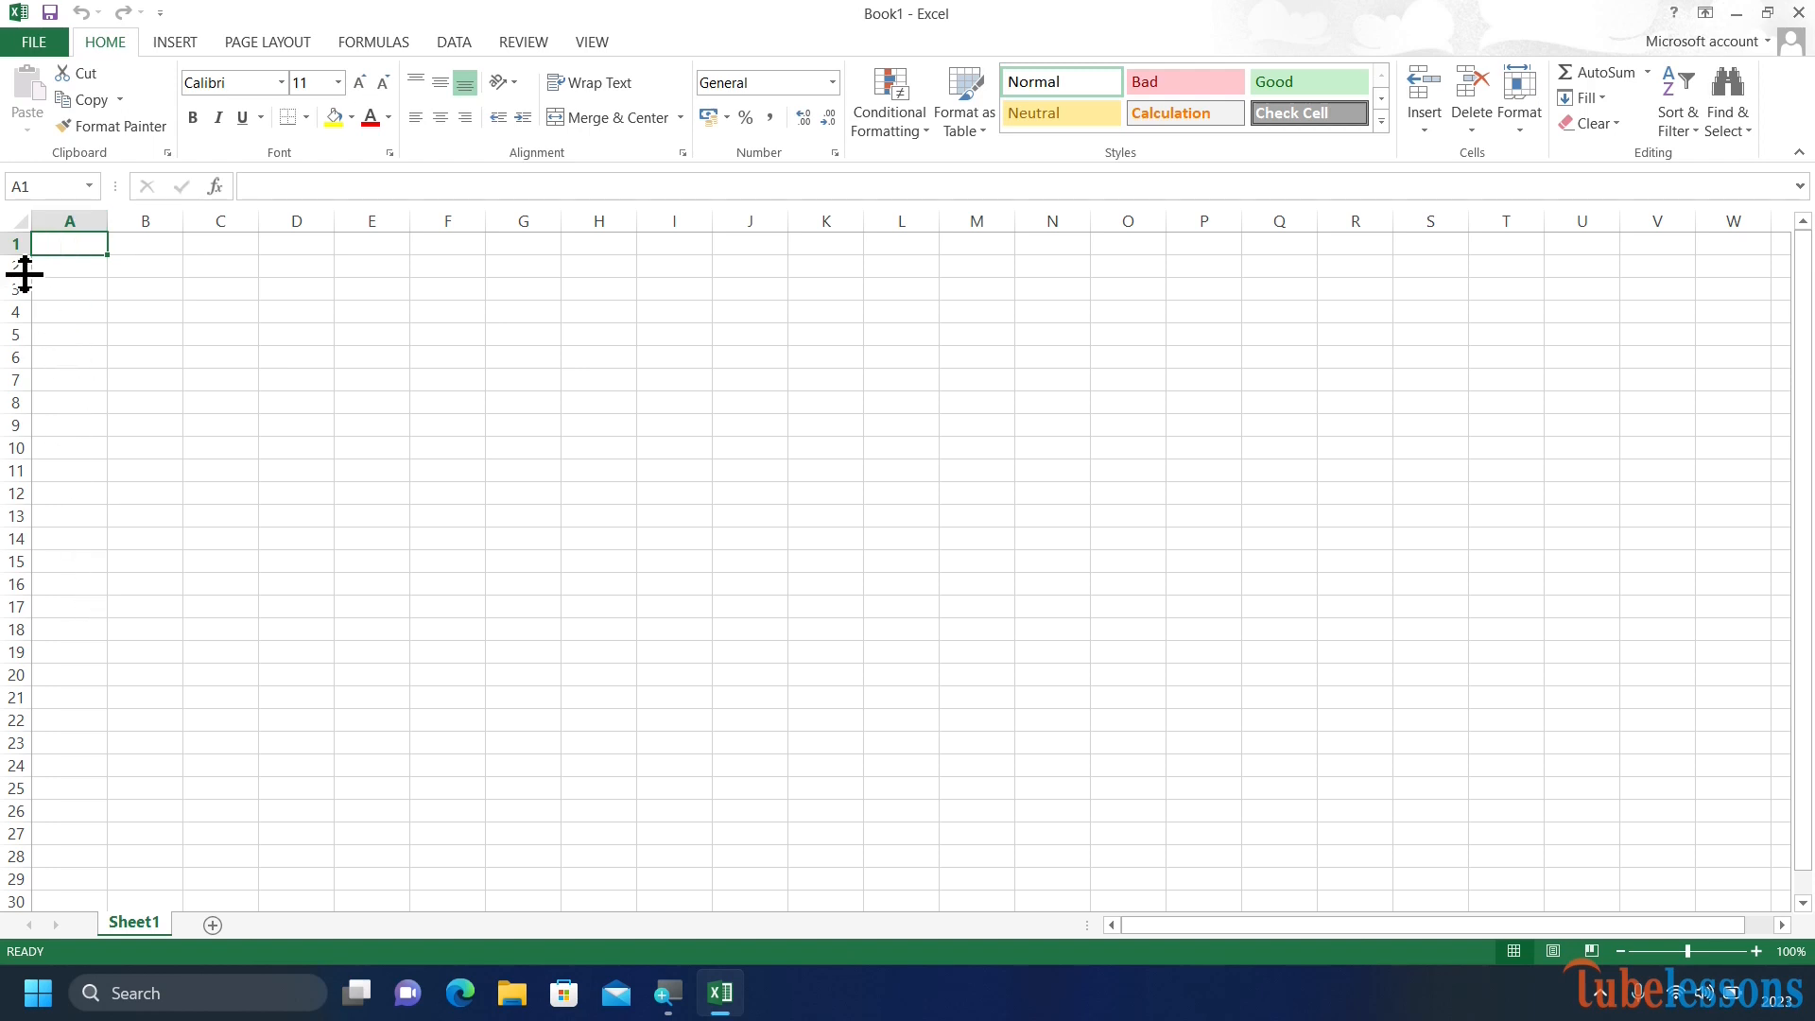
# Enter "Paragraph one" in cell C2 and widen column C to fit the text.
pyautogui.click(145, 269)
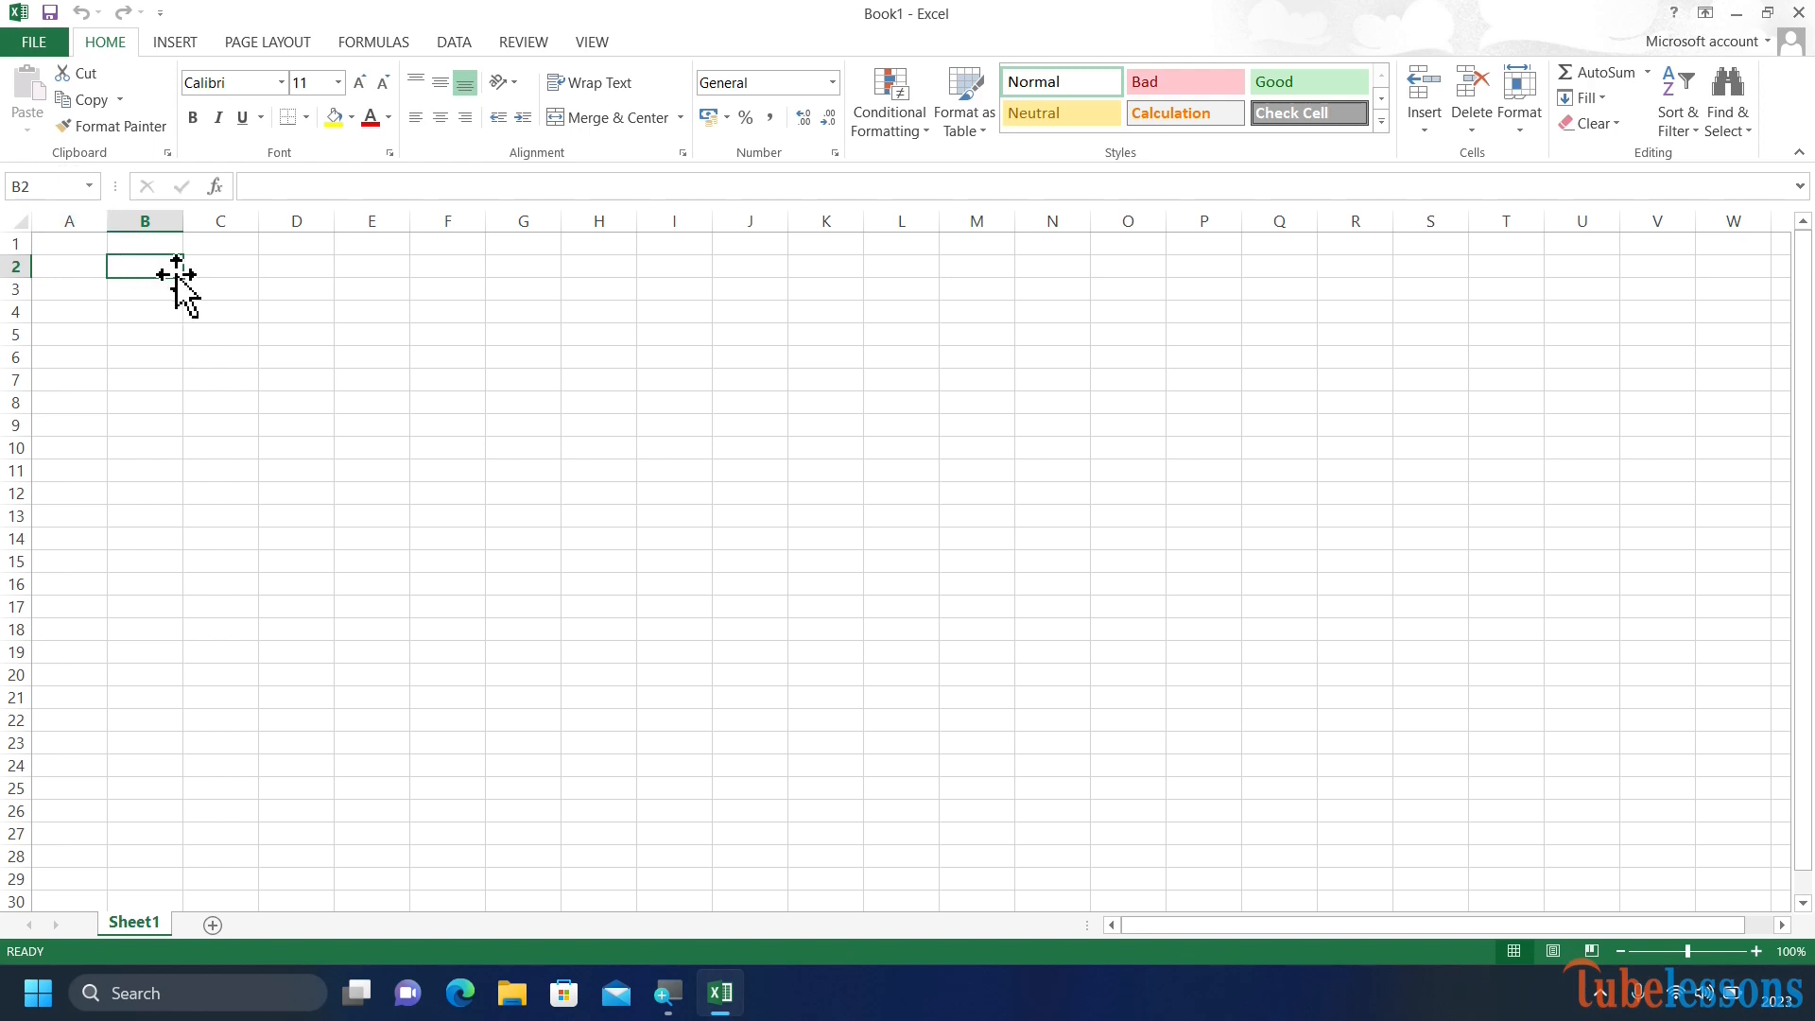
pyautogui.click(223, 273)
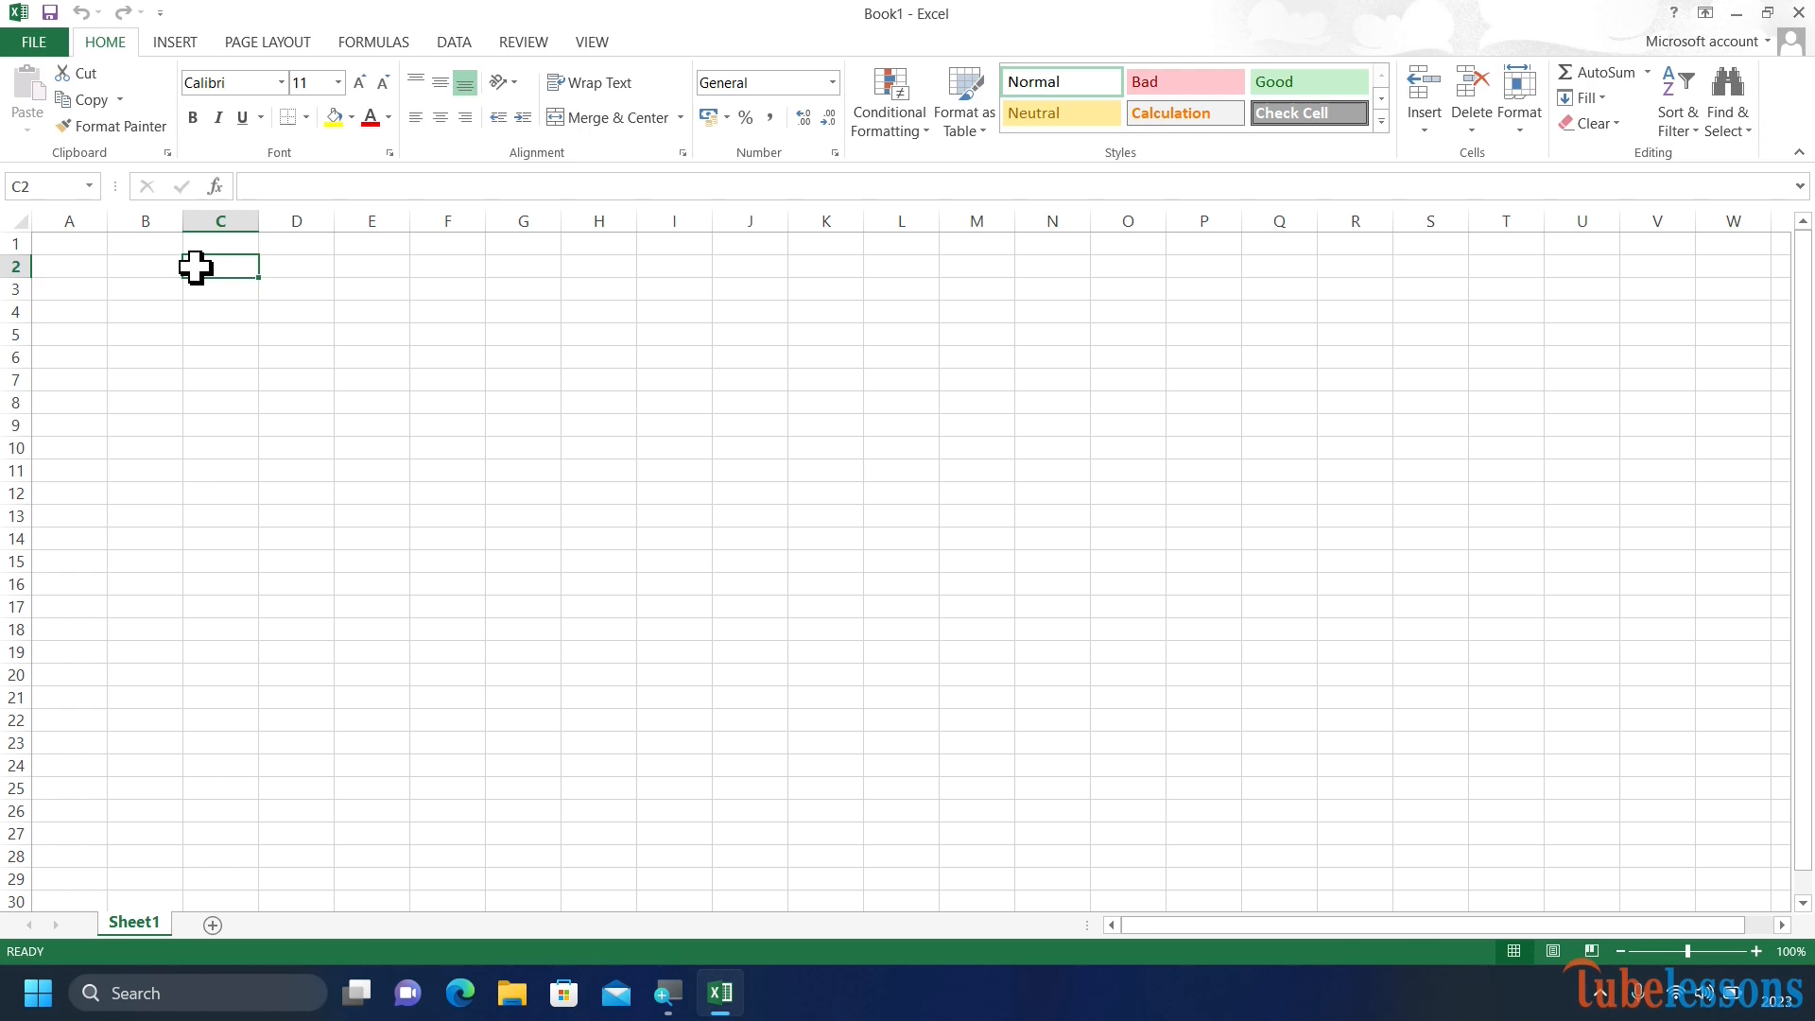
pyautogui.write('Paragraph one')
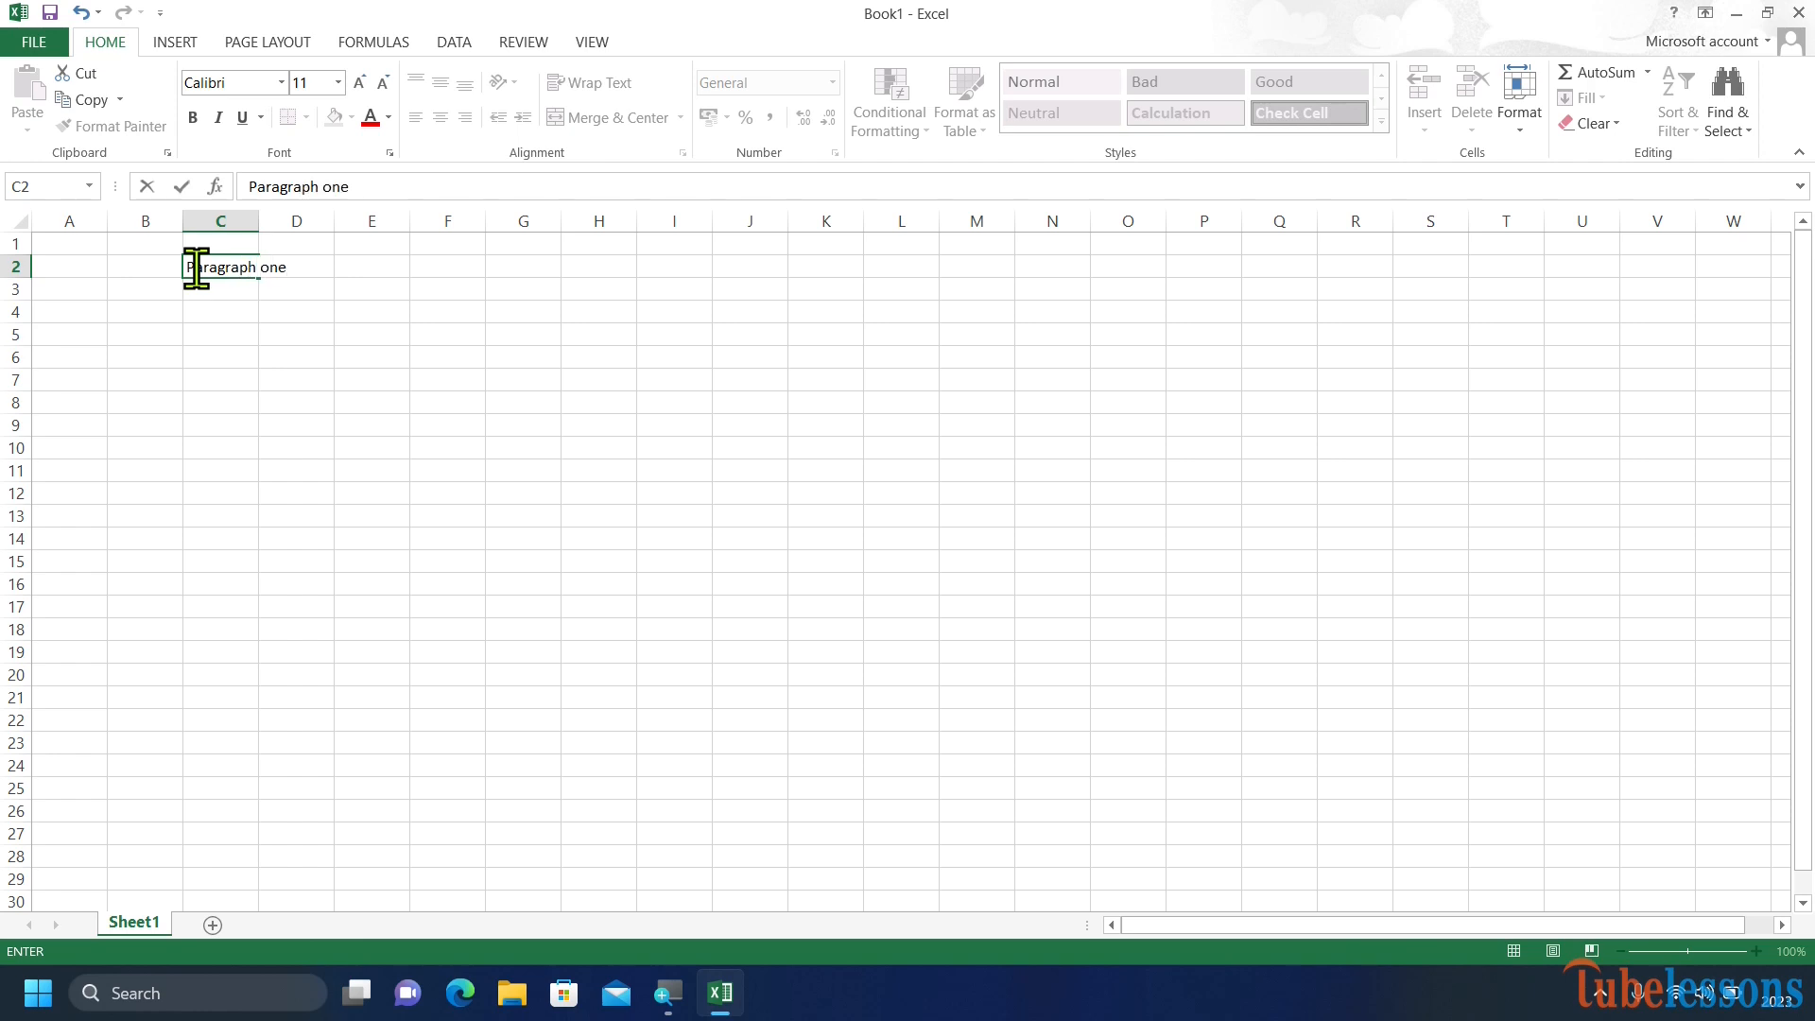
pyautogui.press('Return')
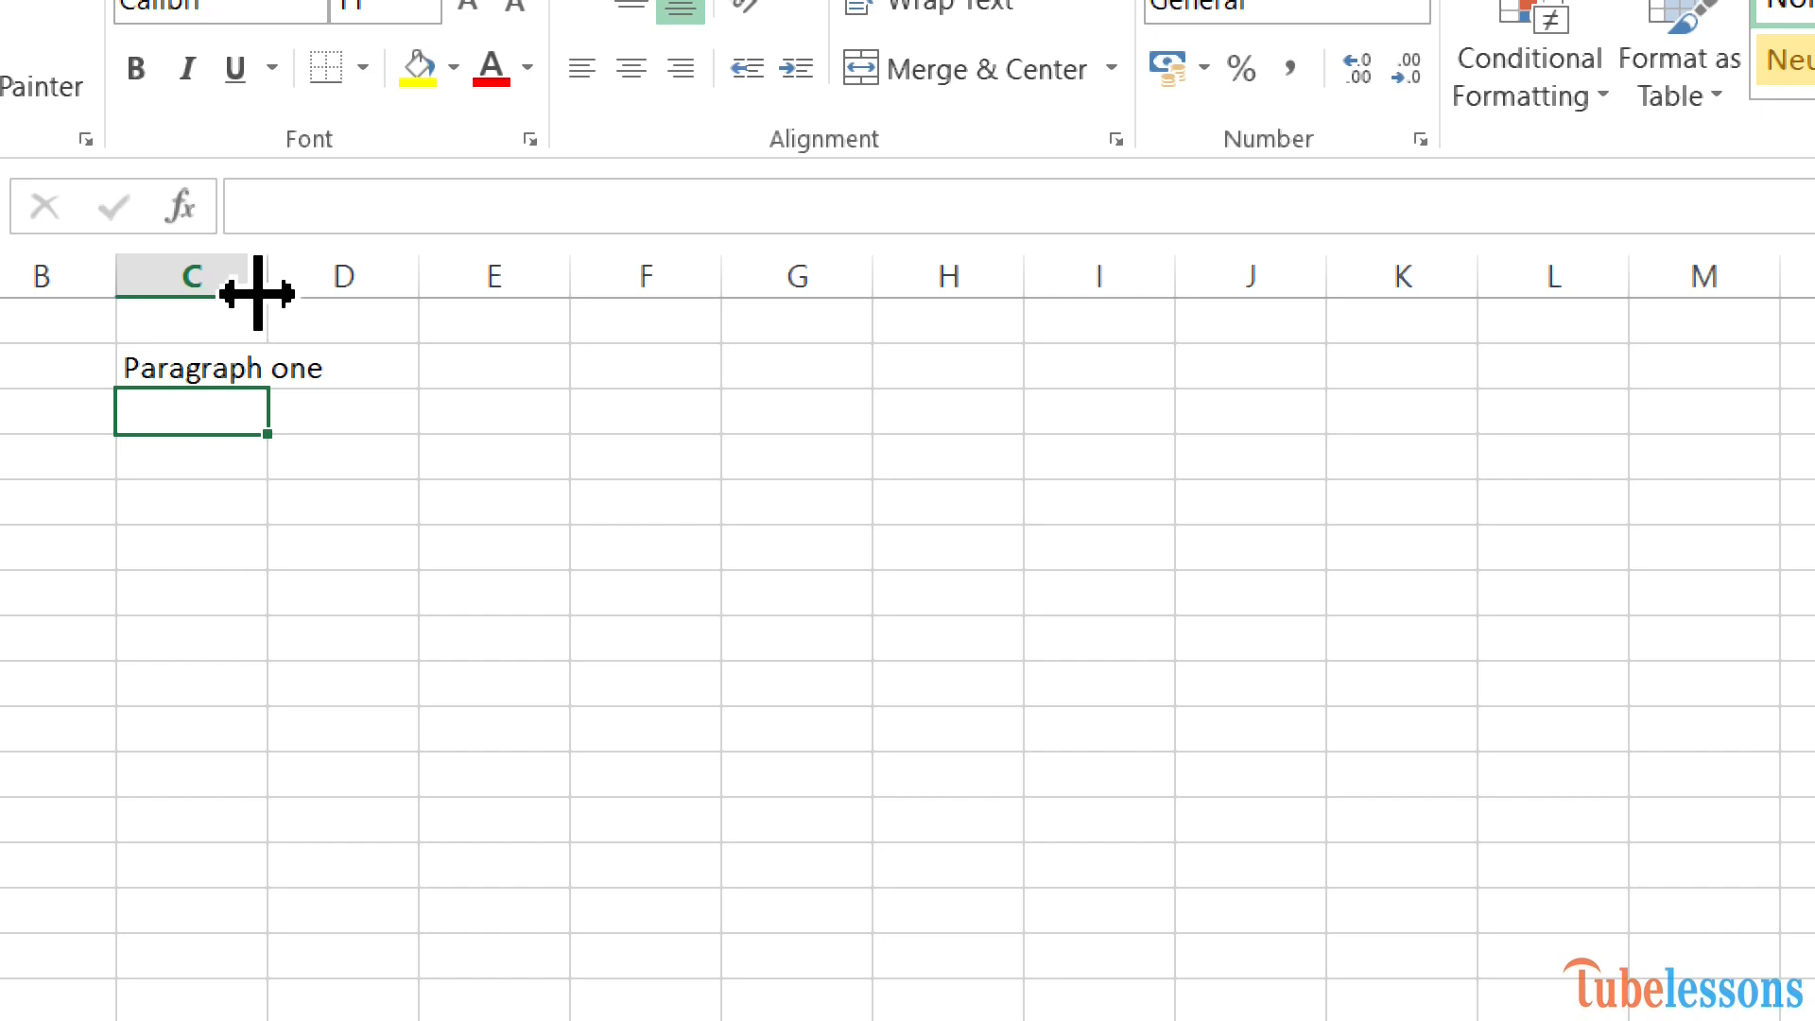
pyautogui.moveTo(257, 293); pyautogui.dragTo(351, 293)
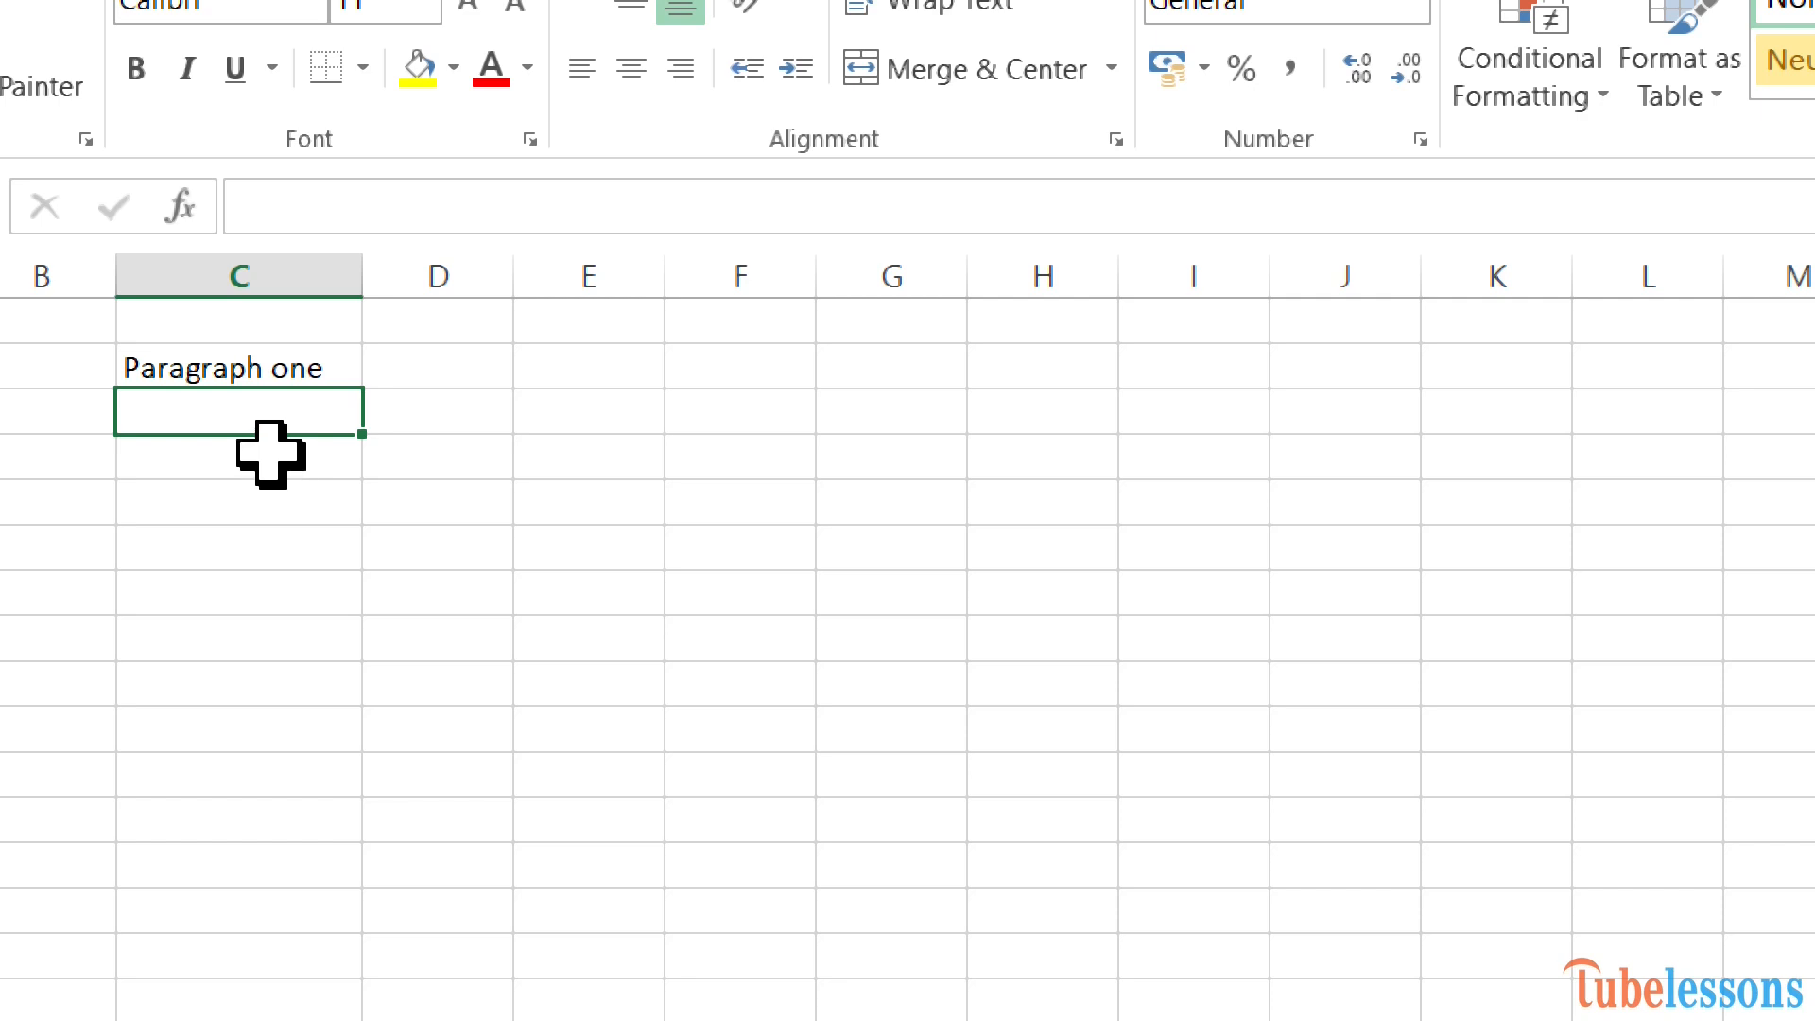
# Edit cell C2 so its text reads "Paragraph two".
pyautogui.click(240, 371)
pyautogui.write('t')
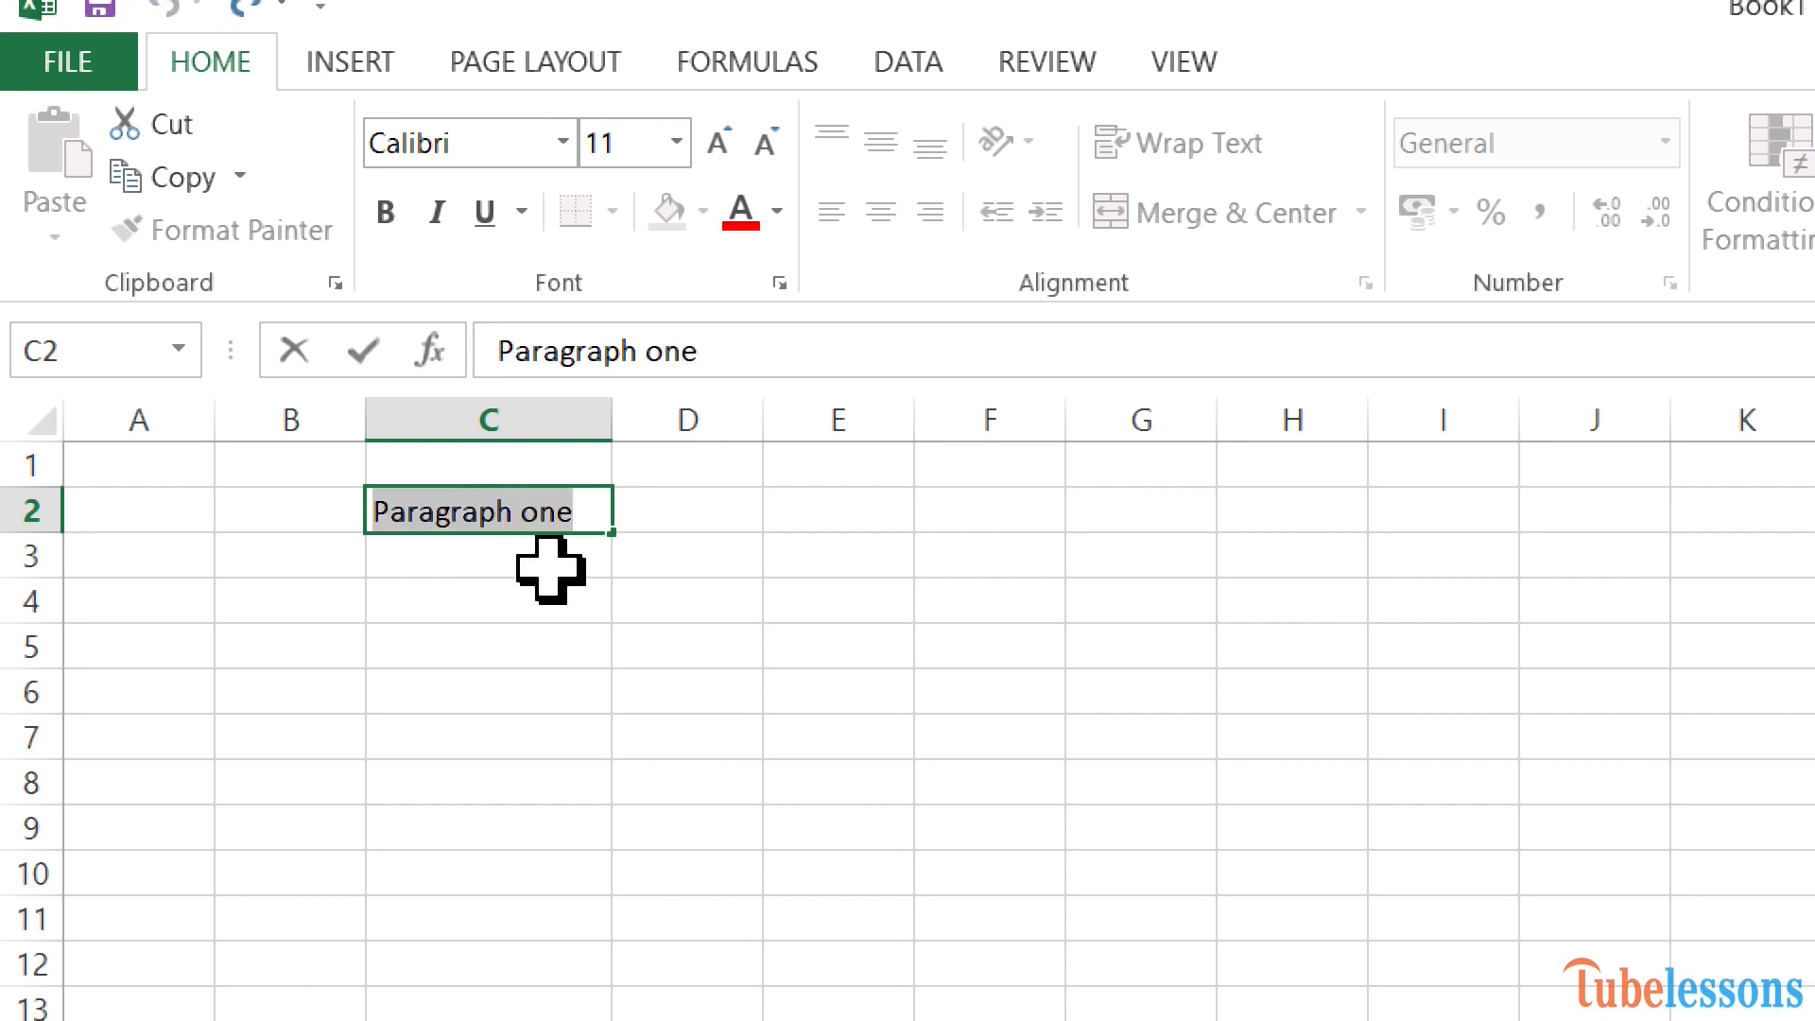
pyautogui.click(574, 510)
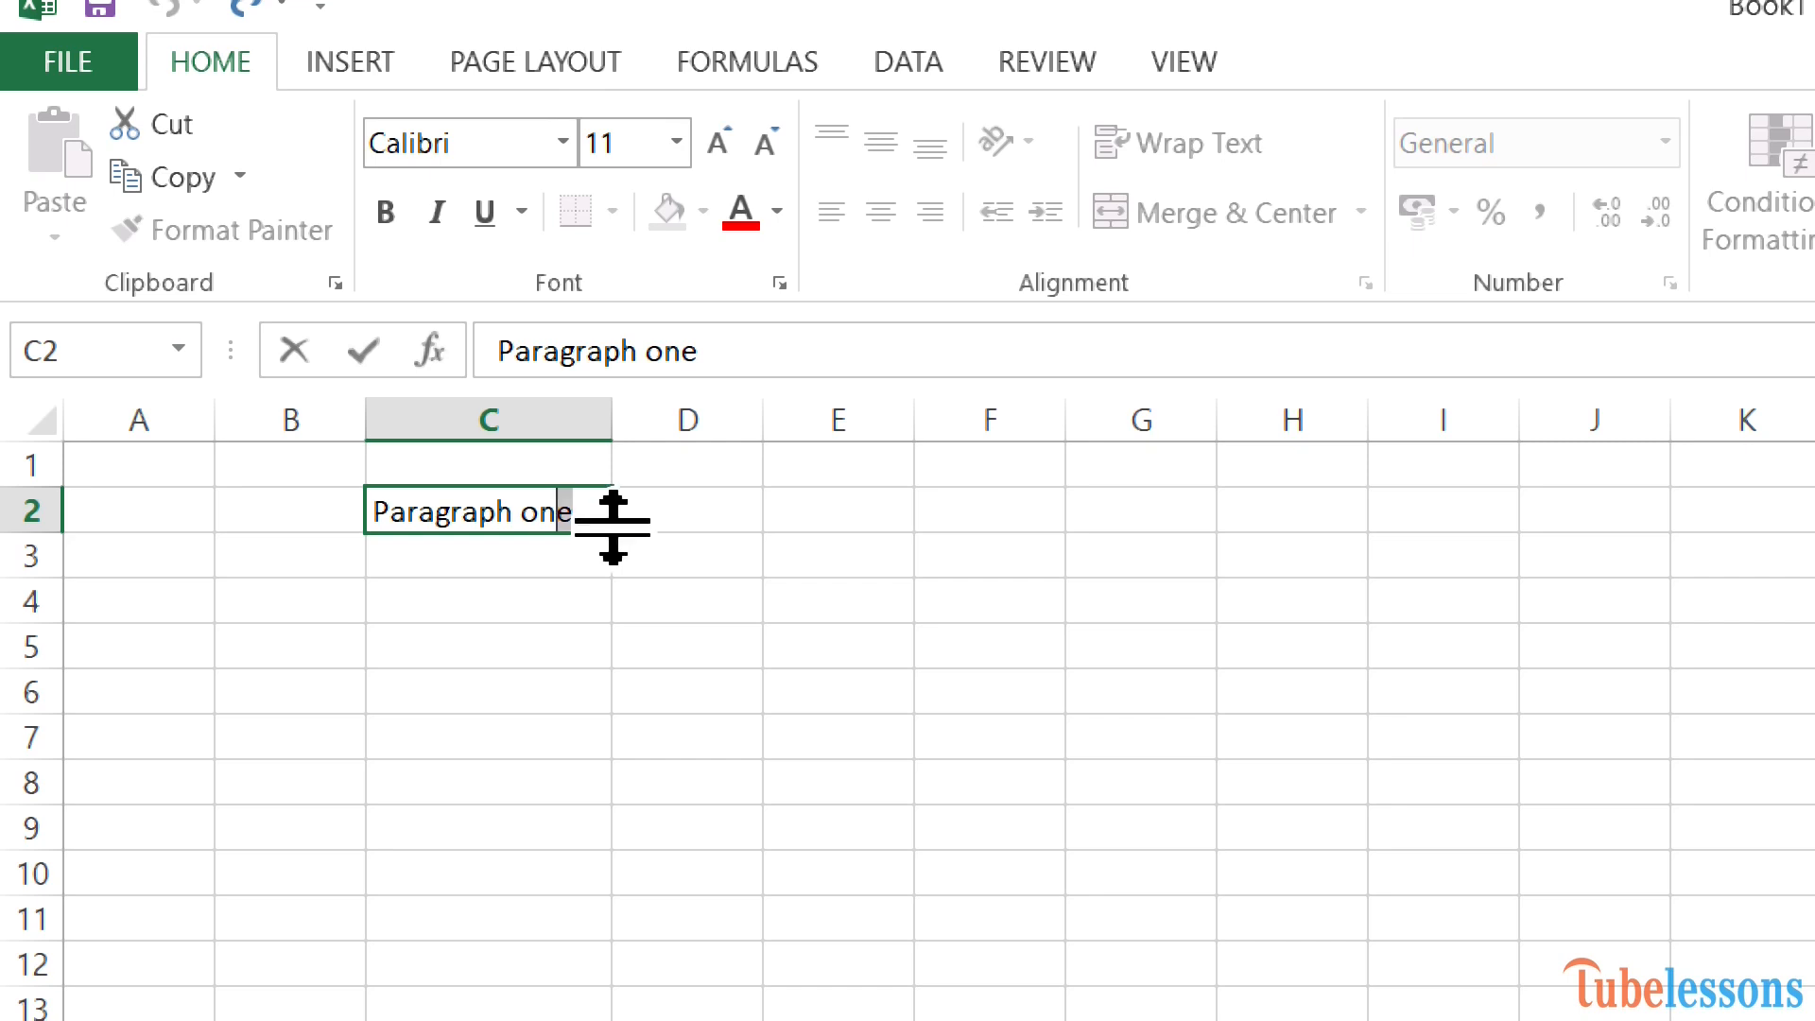
pyautogui.hotkey('shift', 'Left')
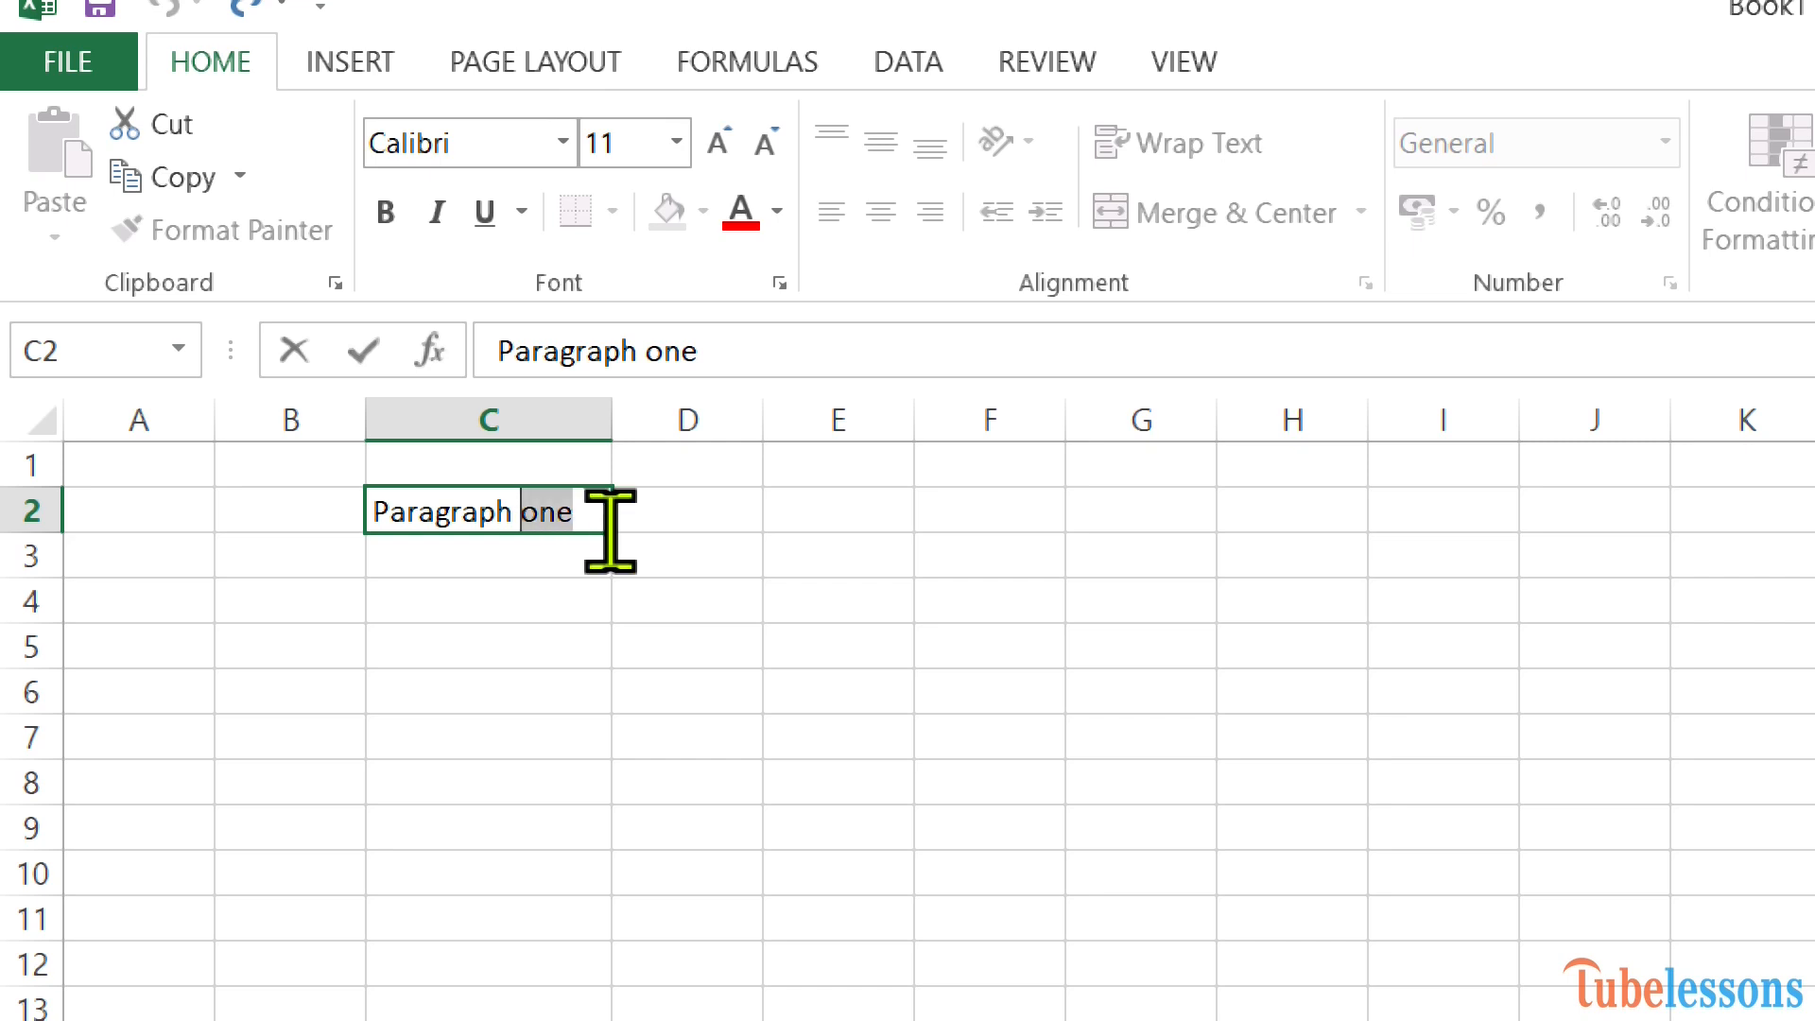
pyautogui.press('Left')
pyautogui.press('Right')
pyautogui.press('Right')
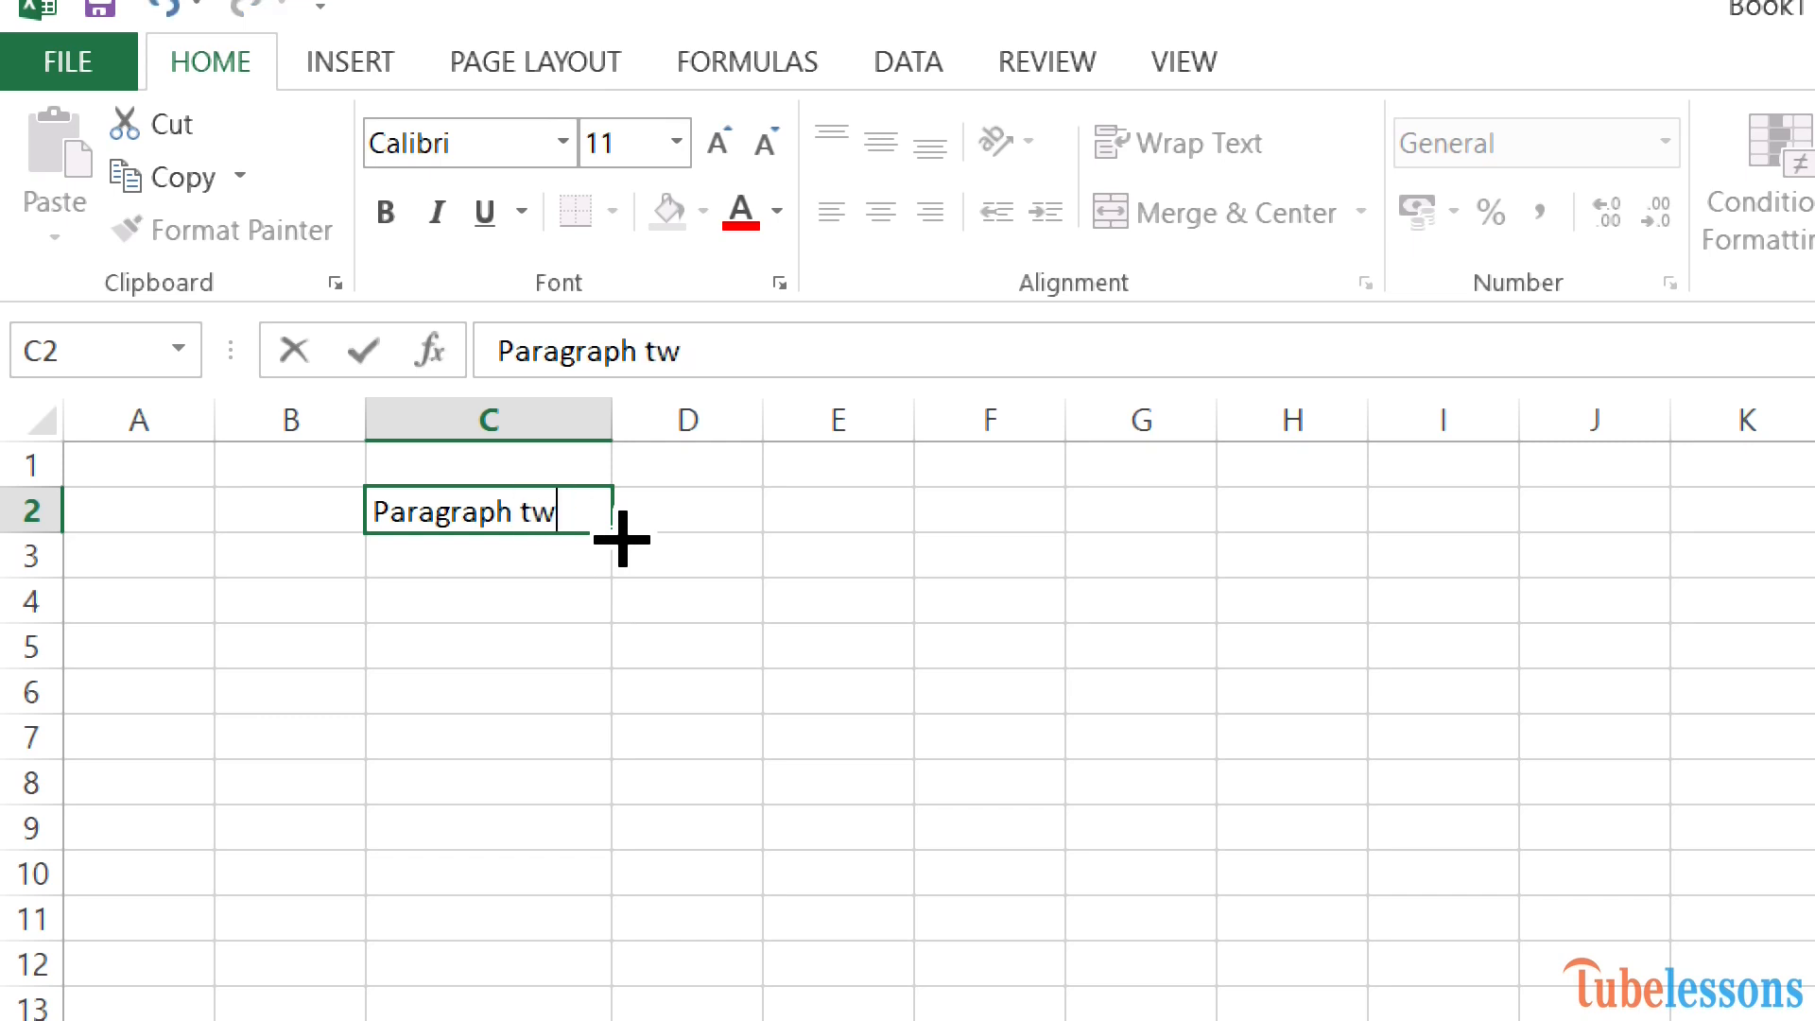
pyautogui.write('o')
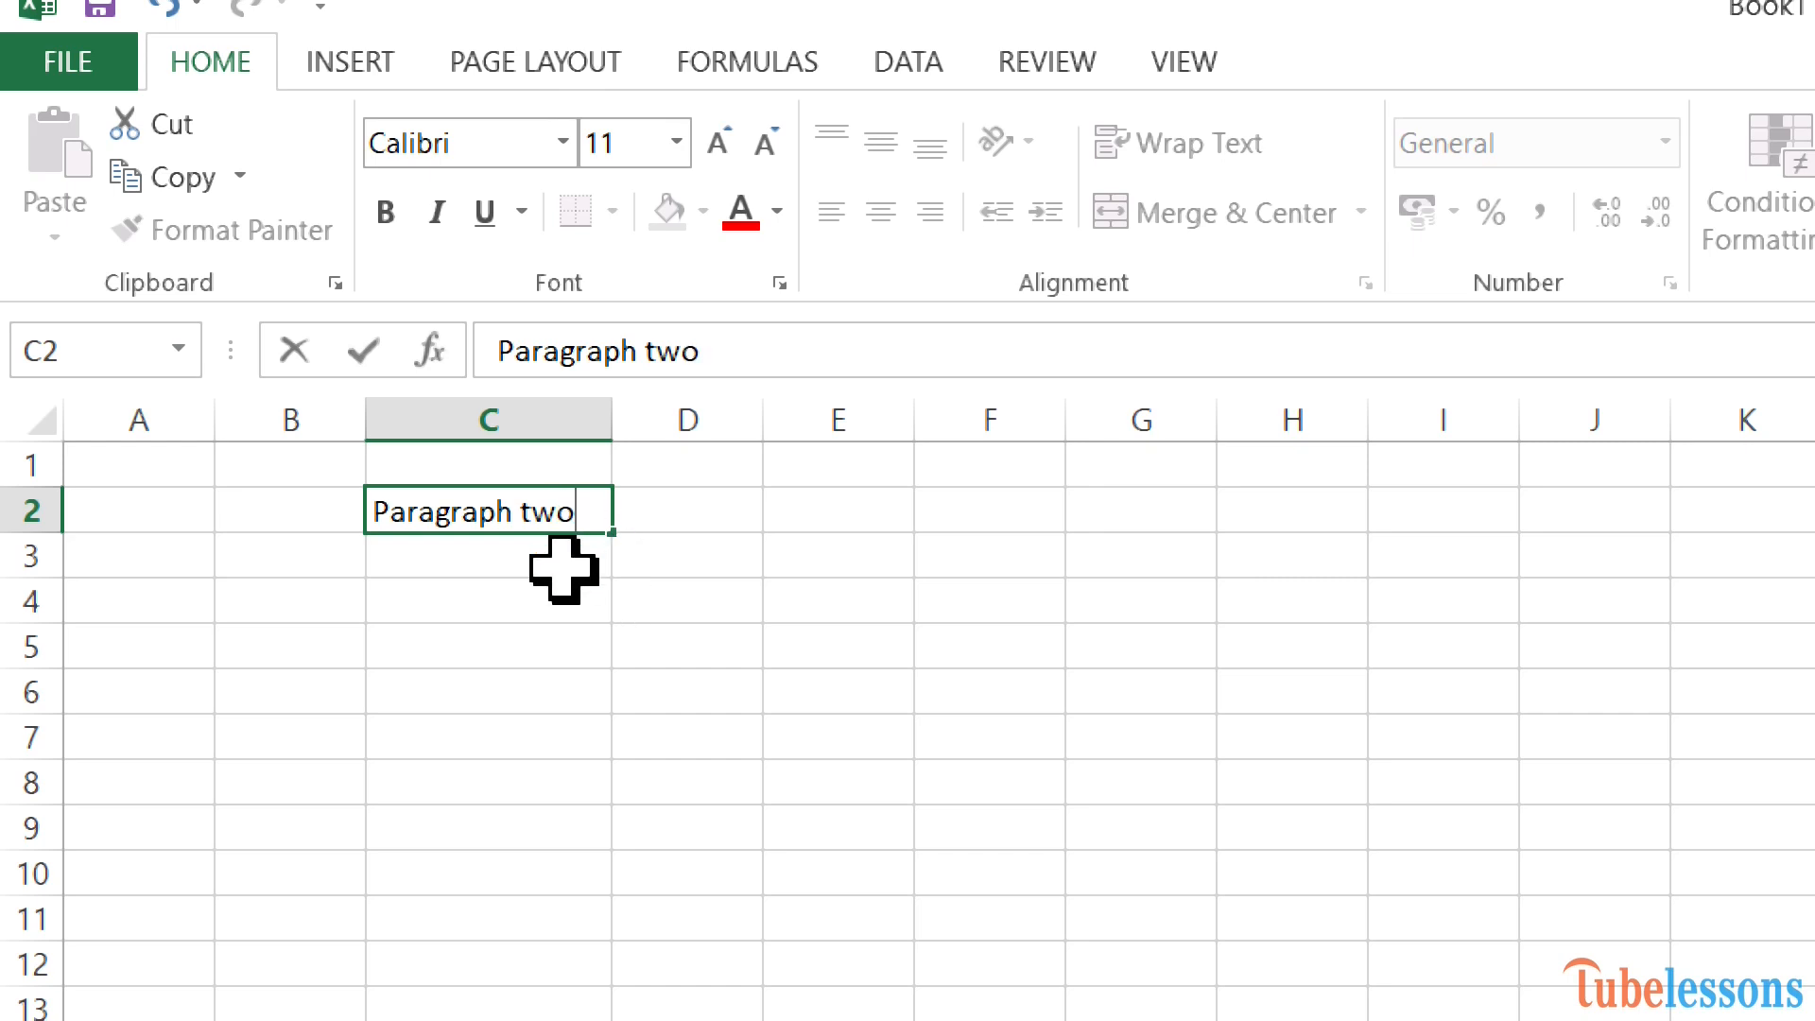
pyautogui.press('Return')
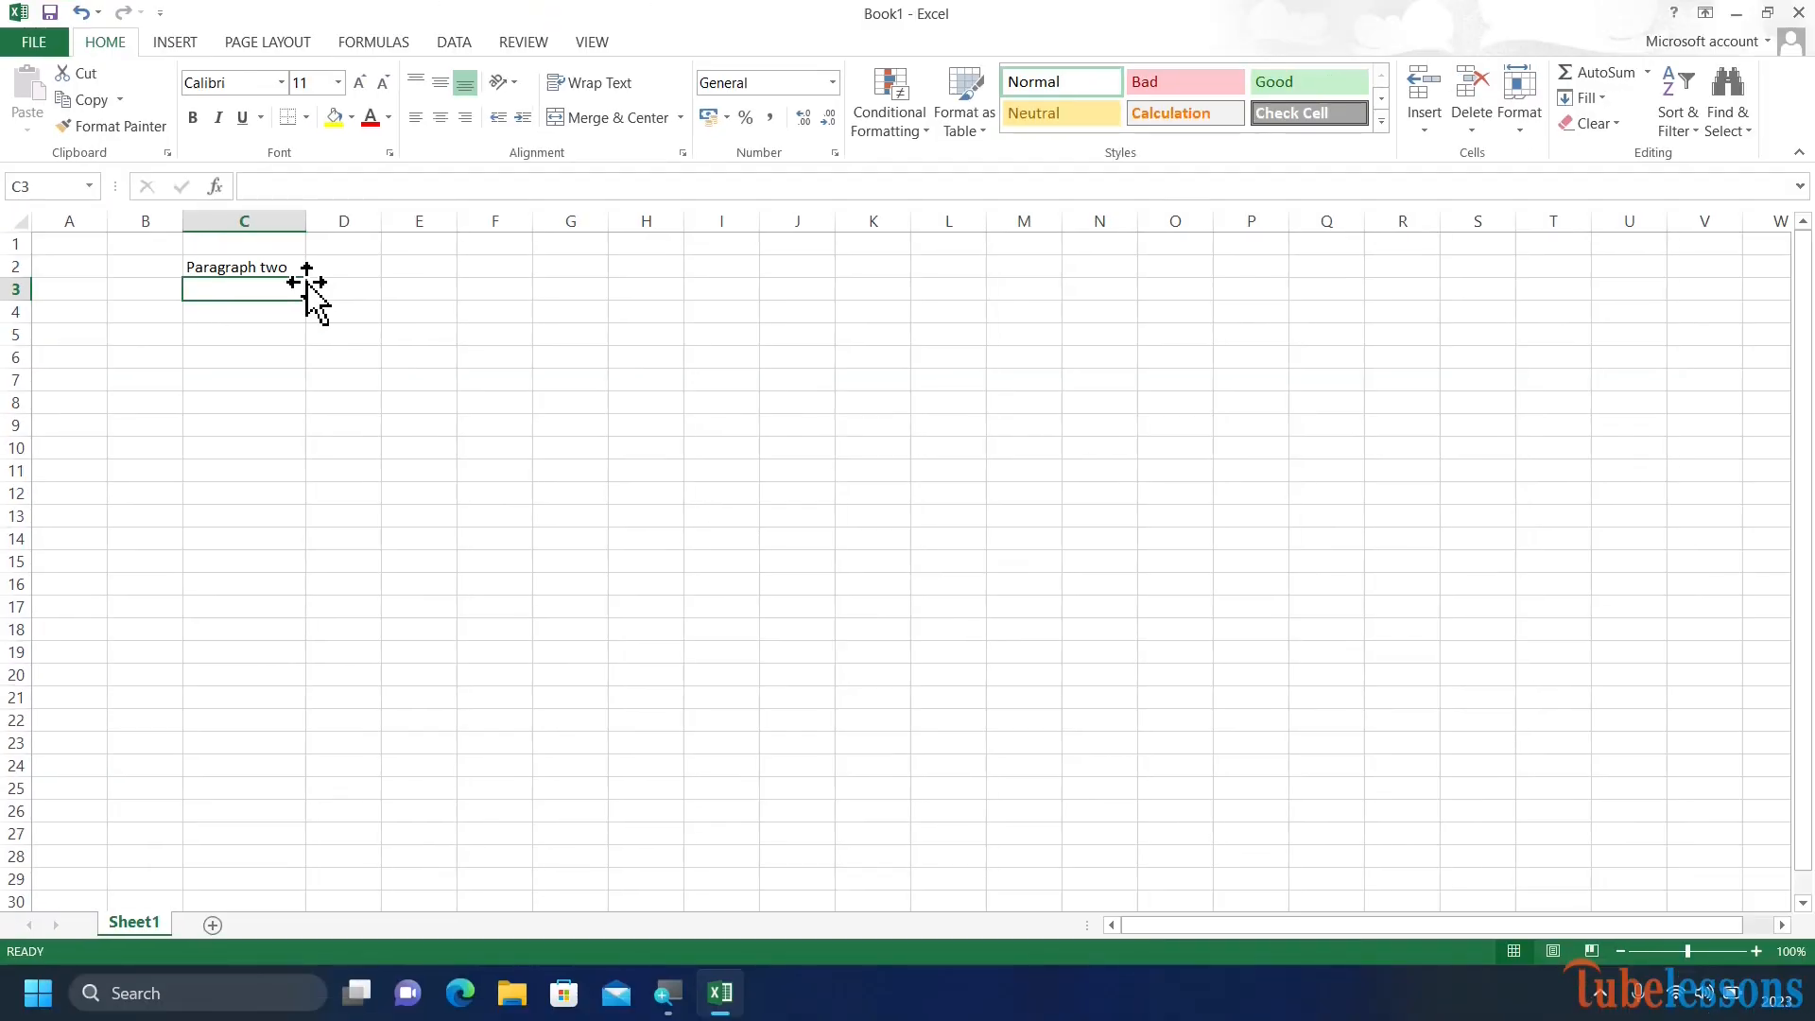
# Practise selecting whole rows 3 and 2 and whole columns B, C and D.
pyautogui.click(11, 288)
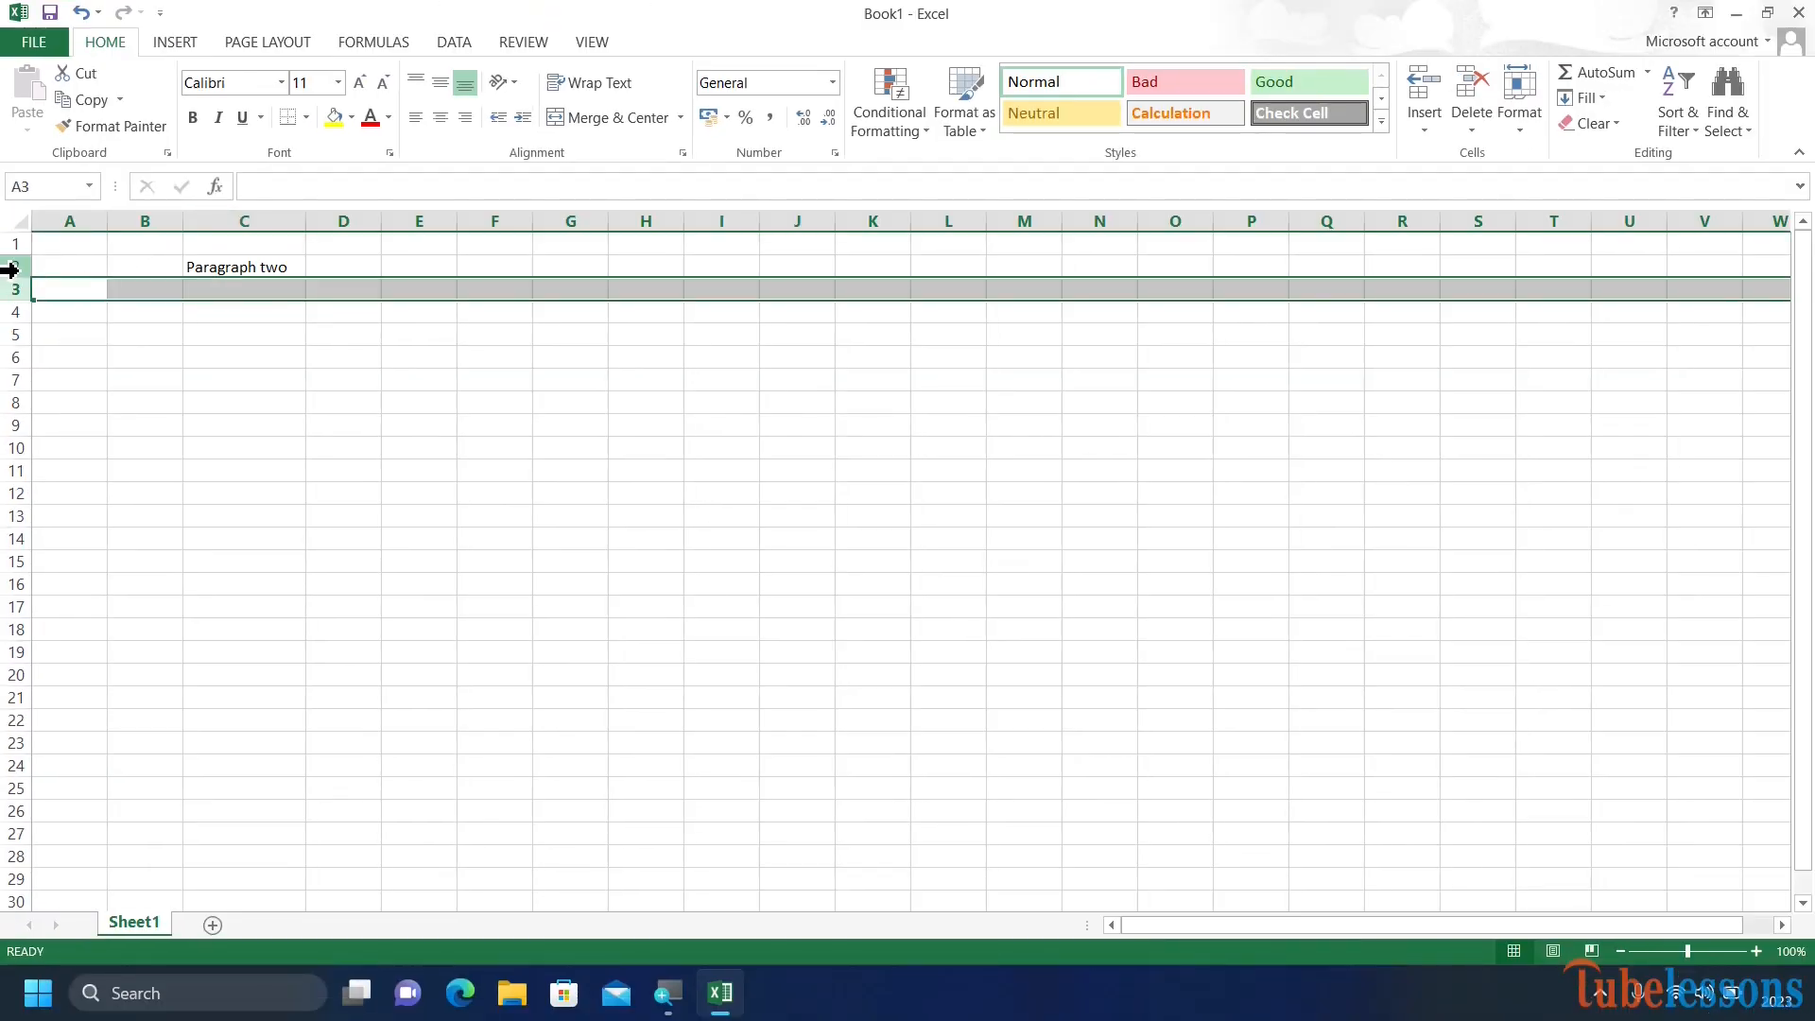
pyautogui.click(12, 266)
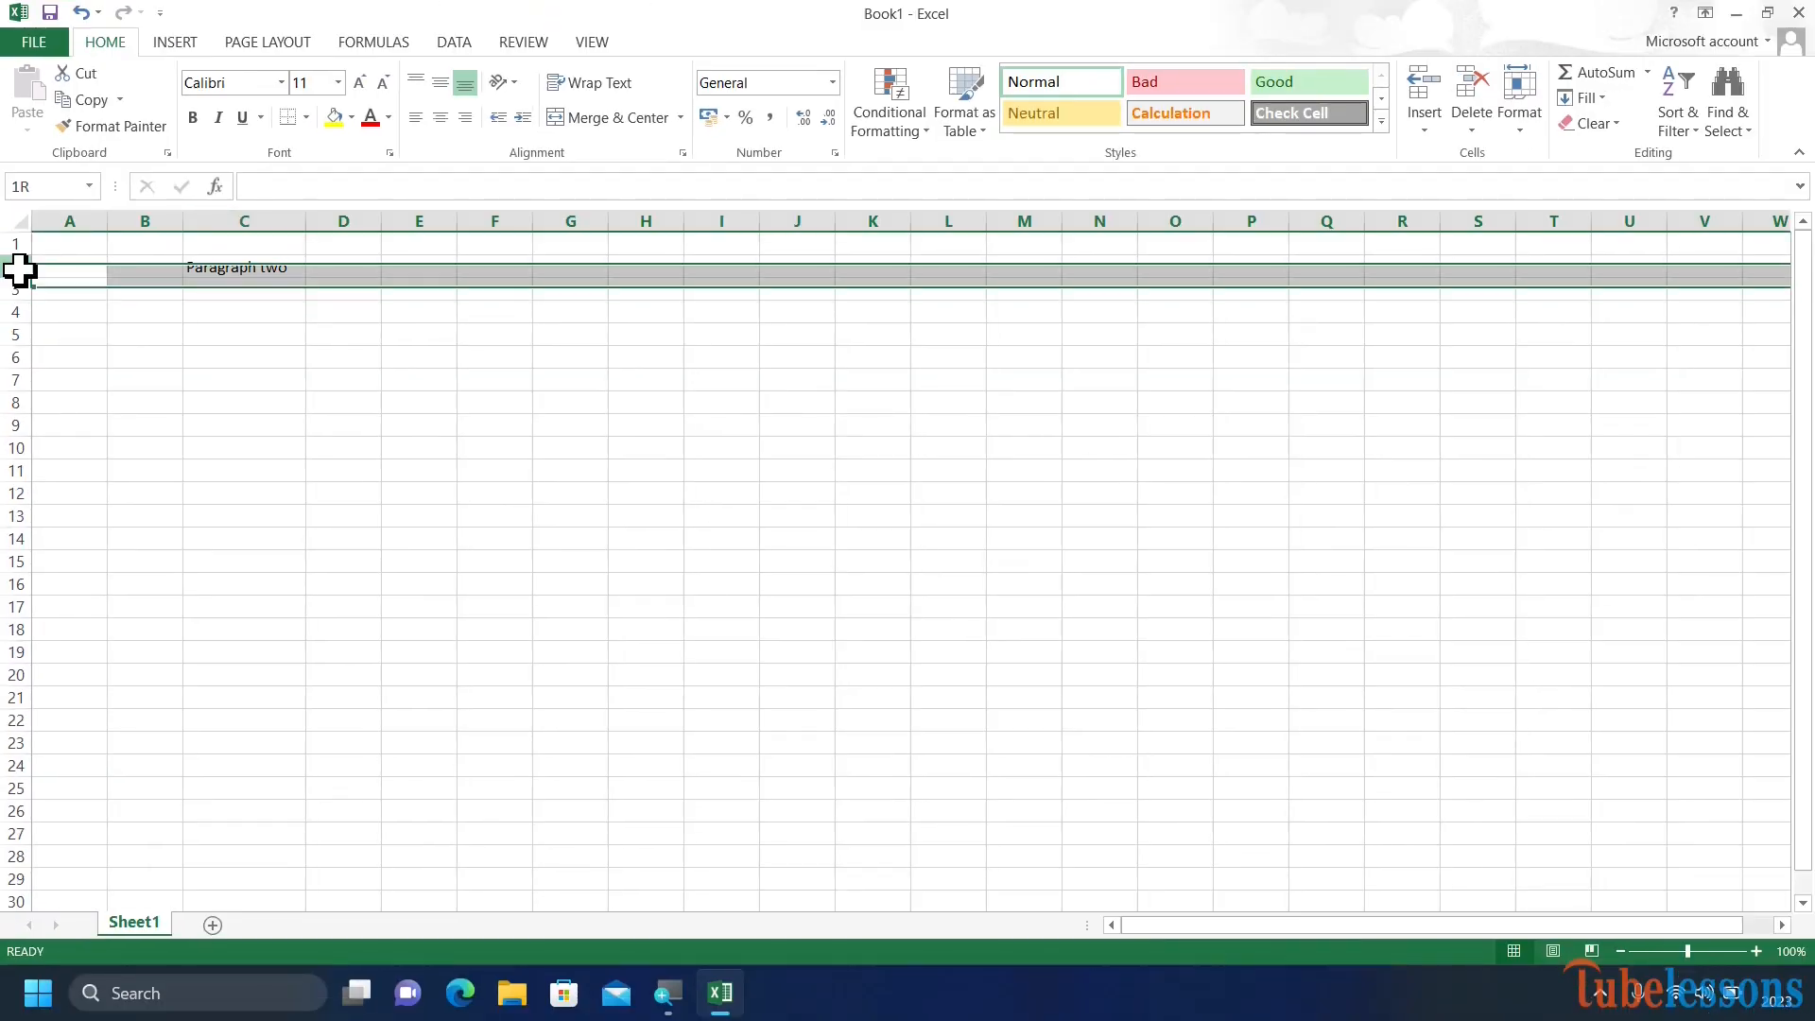
pyautogui.click(137, 220)
pyautogui.click(224, 238)
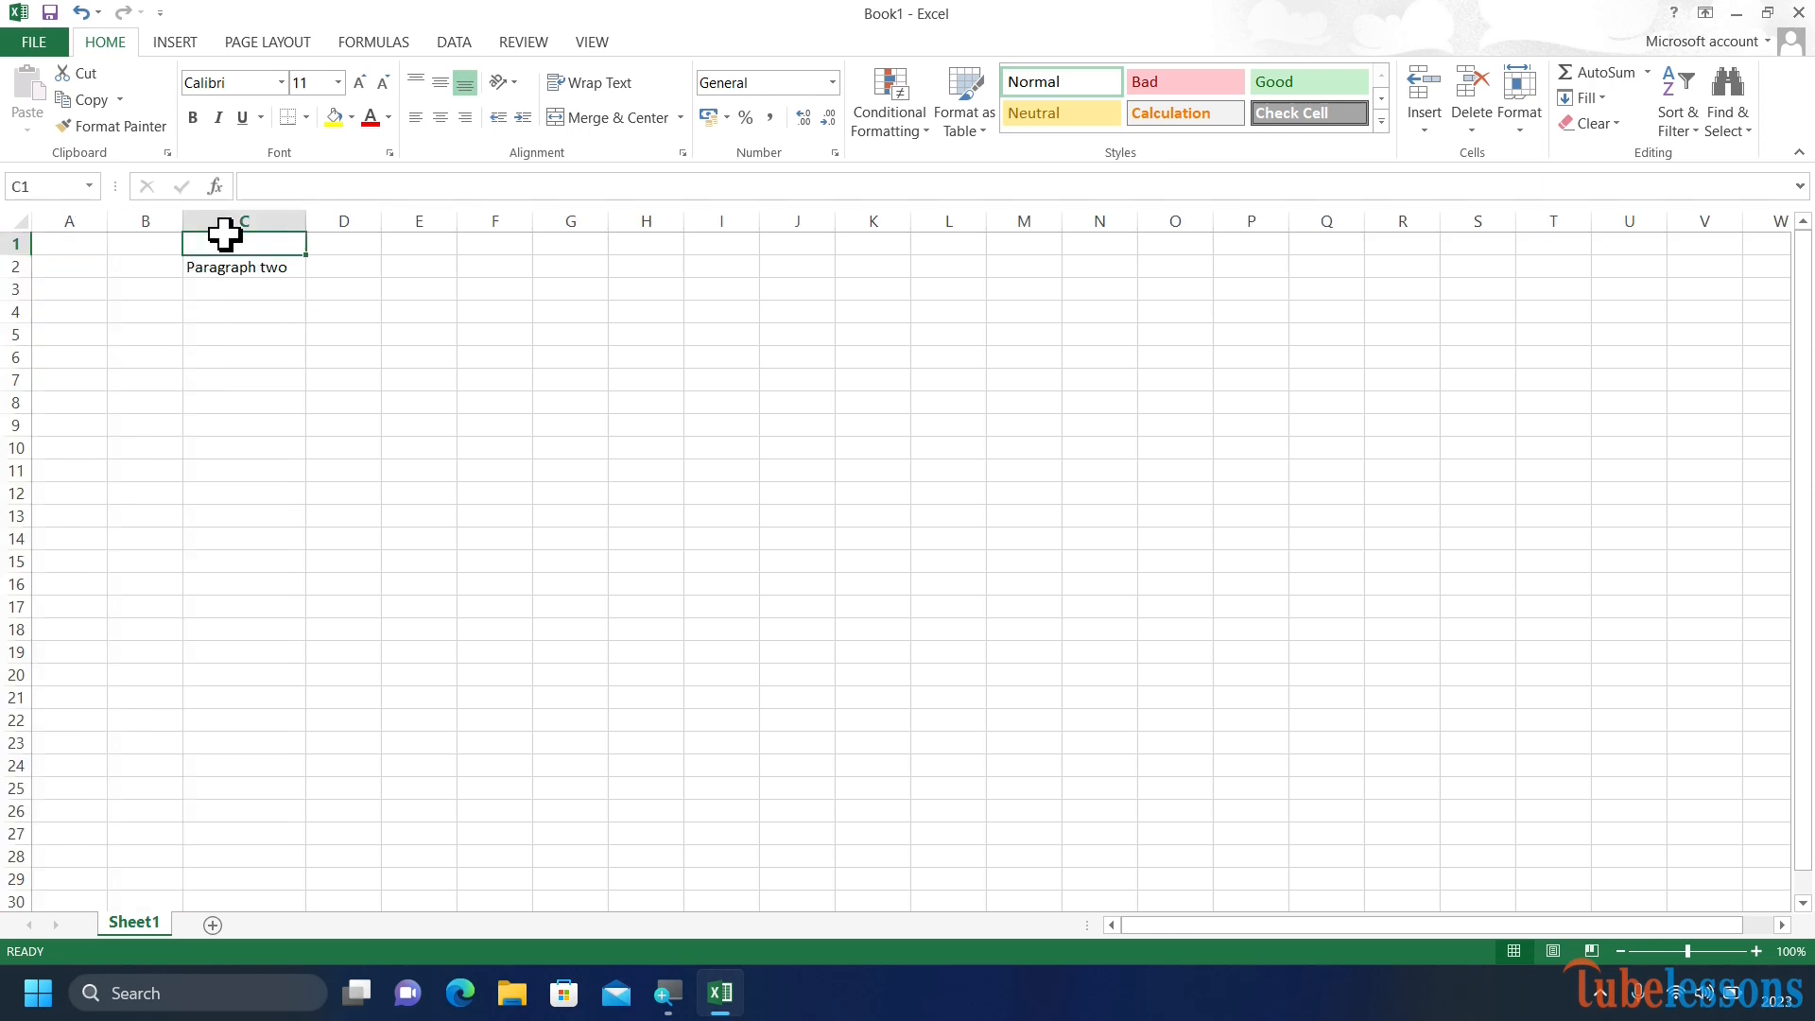
pyautogui.click(244, 221)
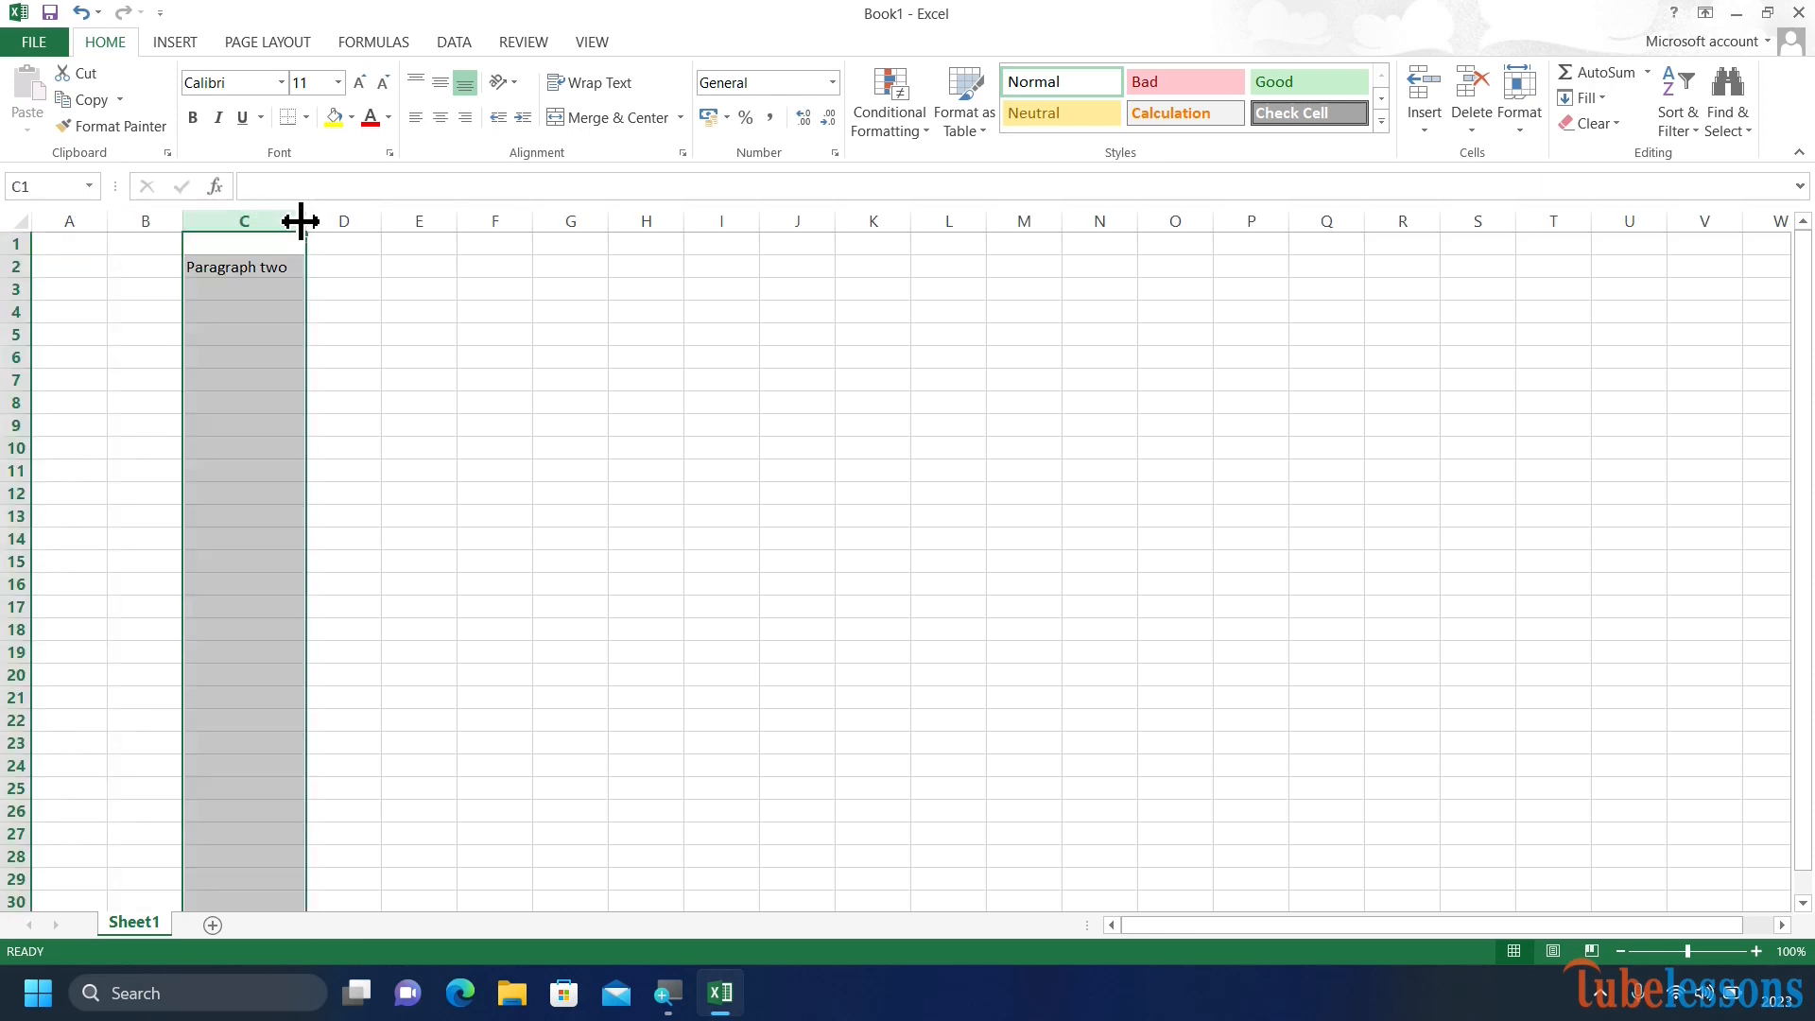
pyautogui.click(341, 221)
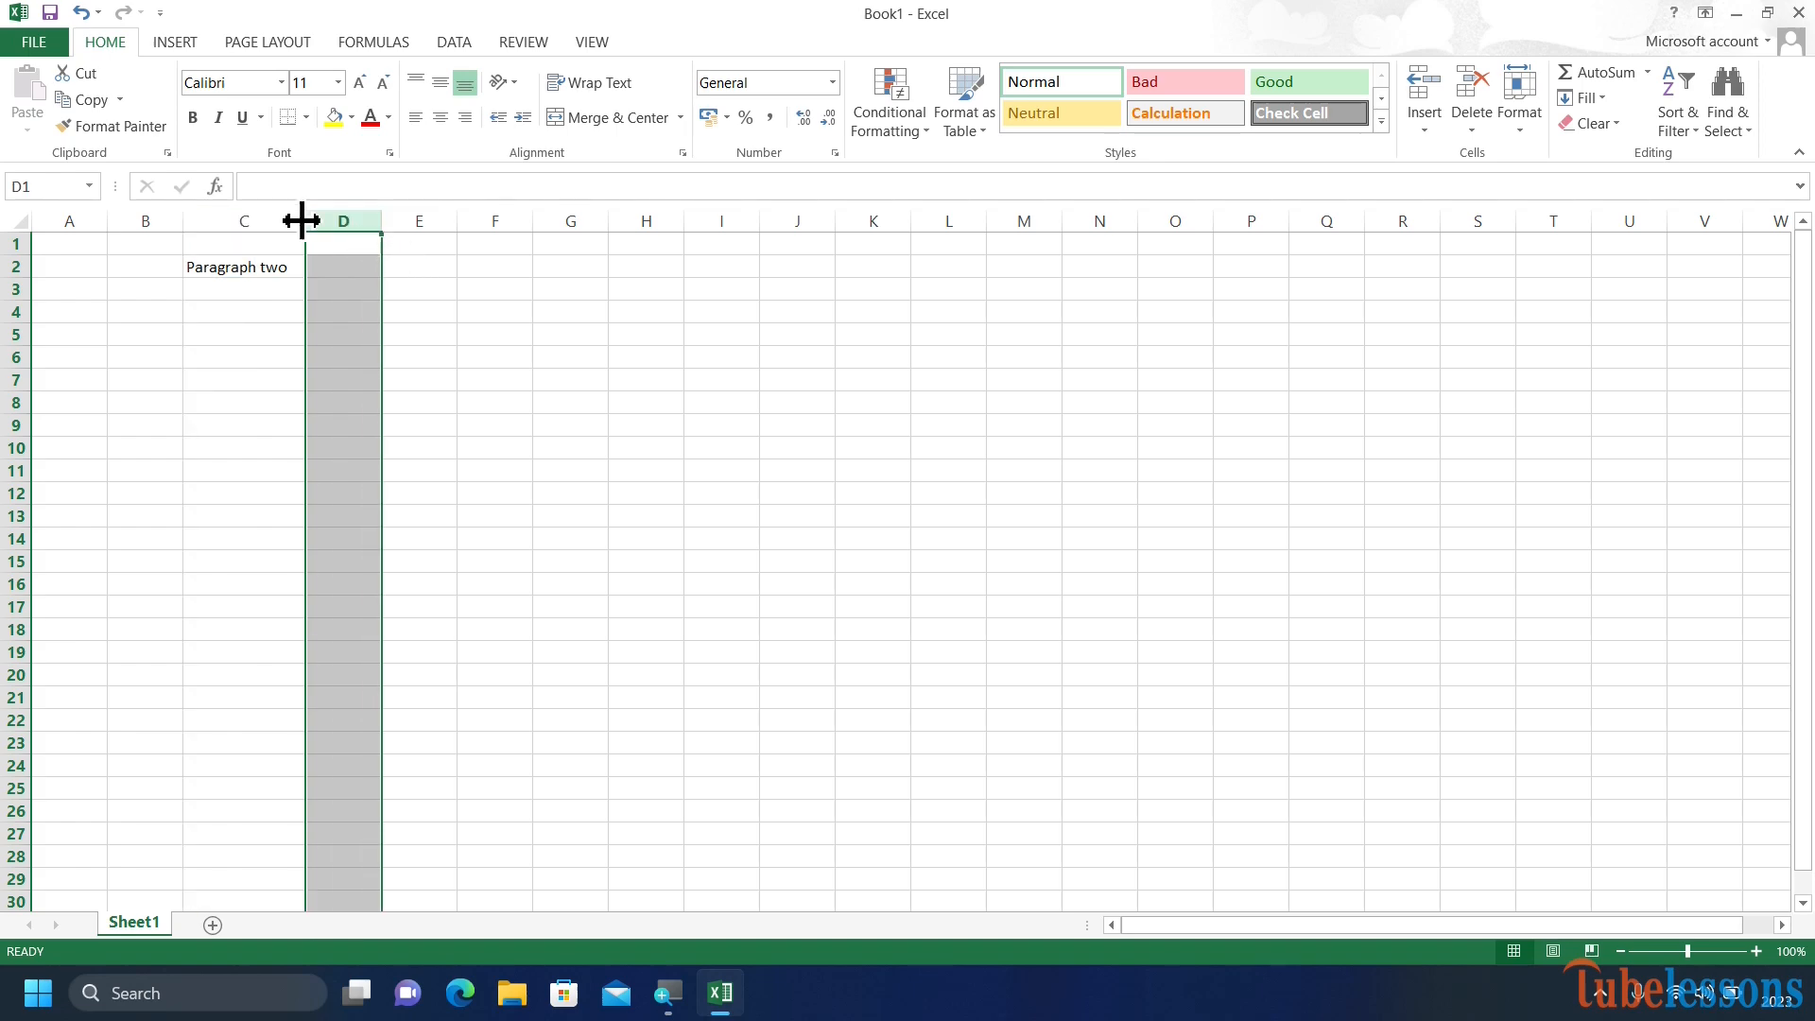
pyautogui.click(361, 186)
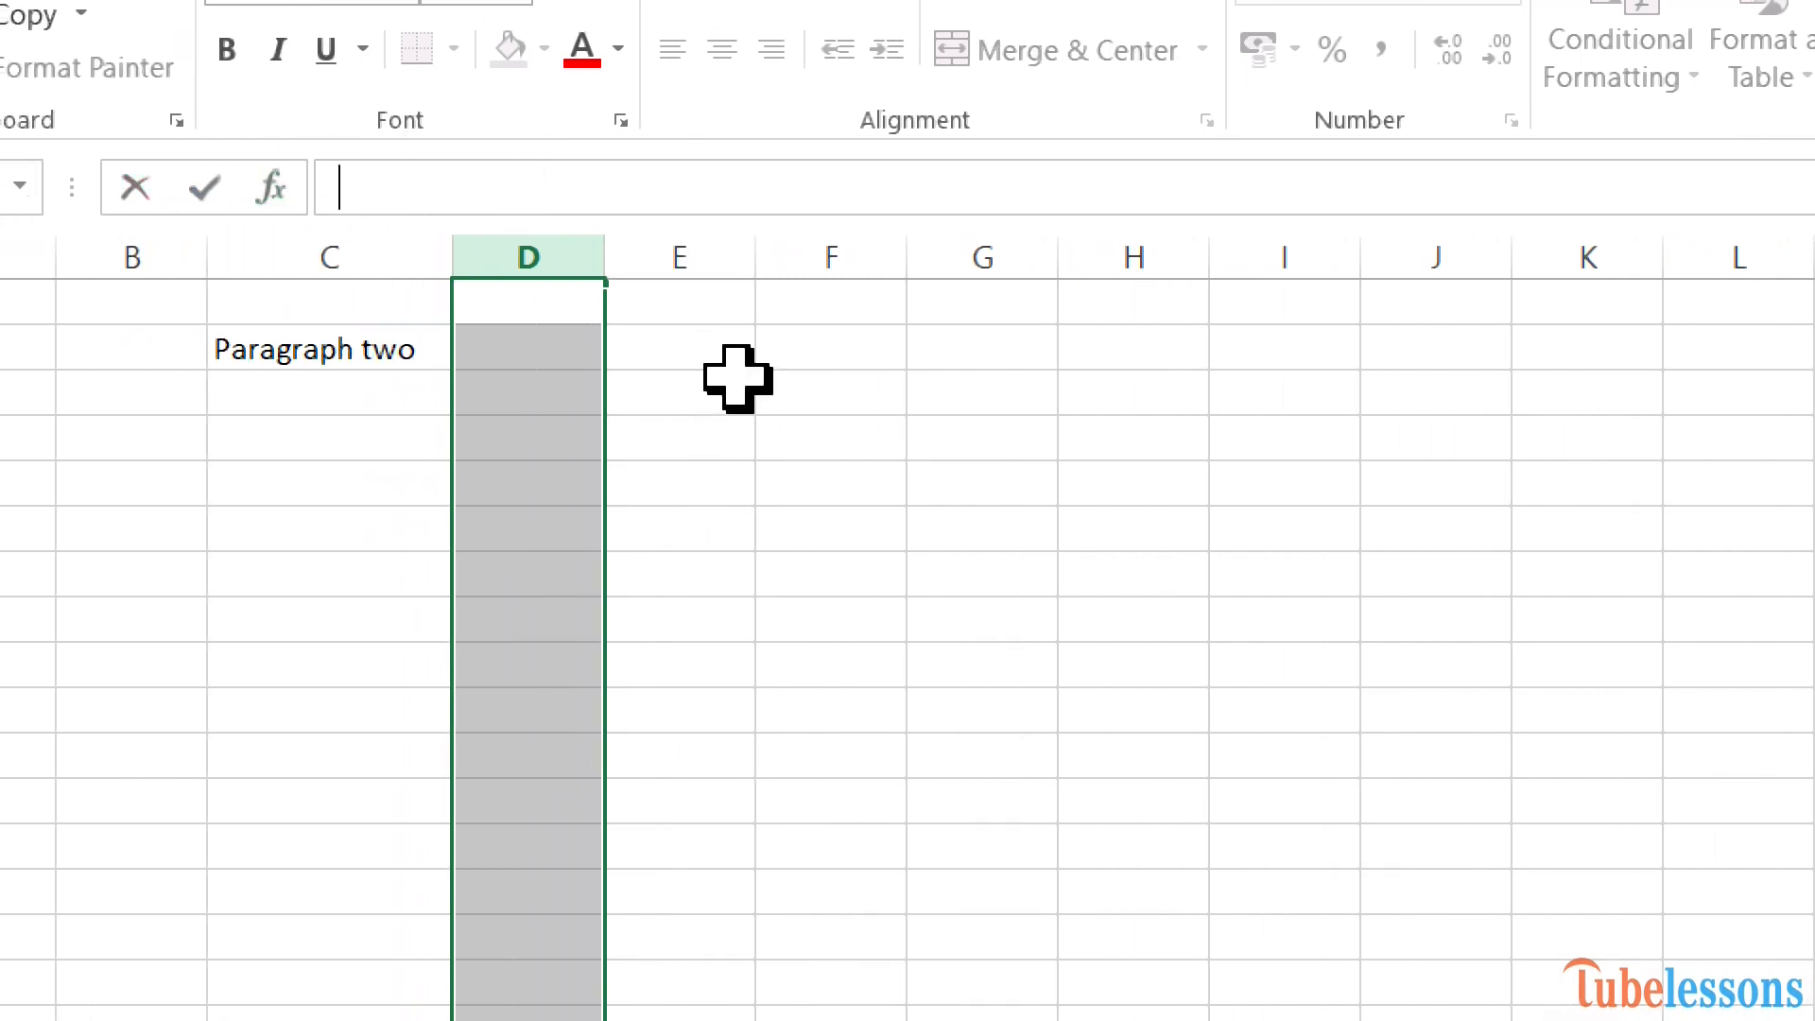
# Enter the number 1 in cells E2 and F2.
pyautogui.click(697, 354)
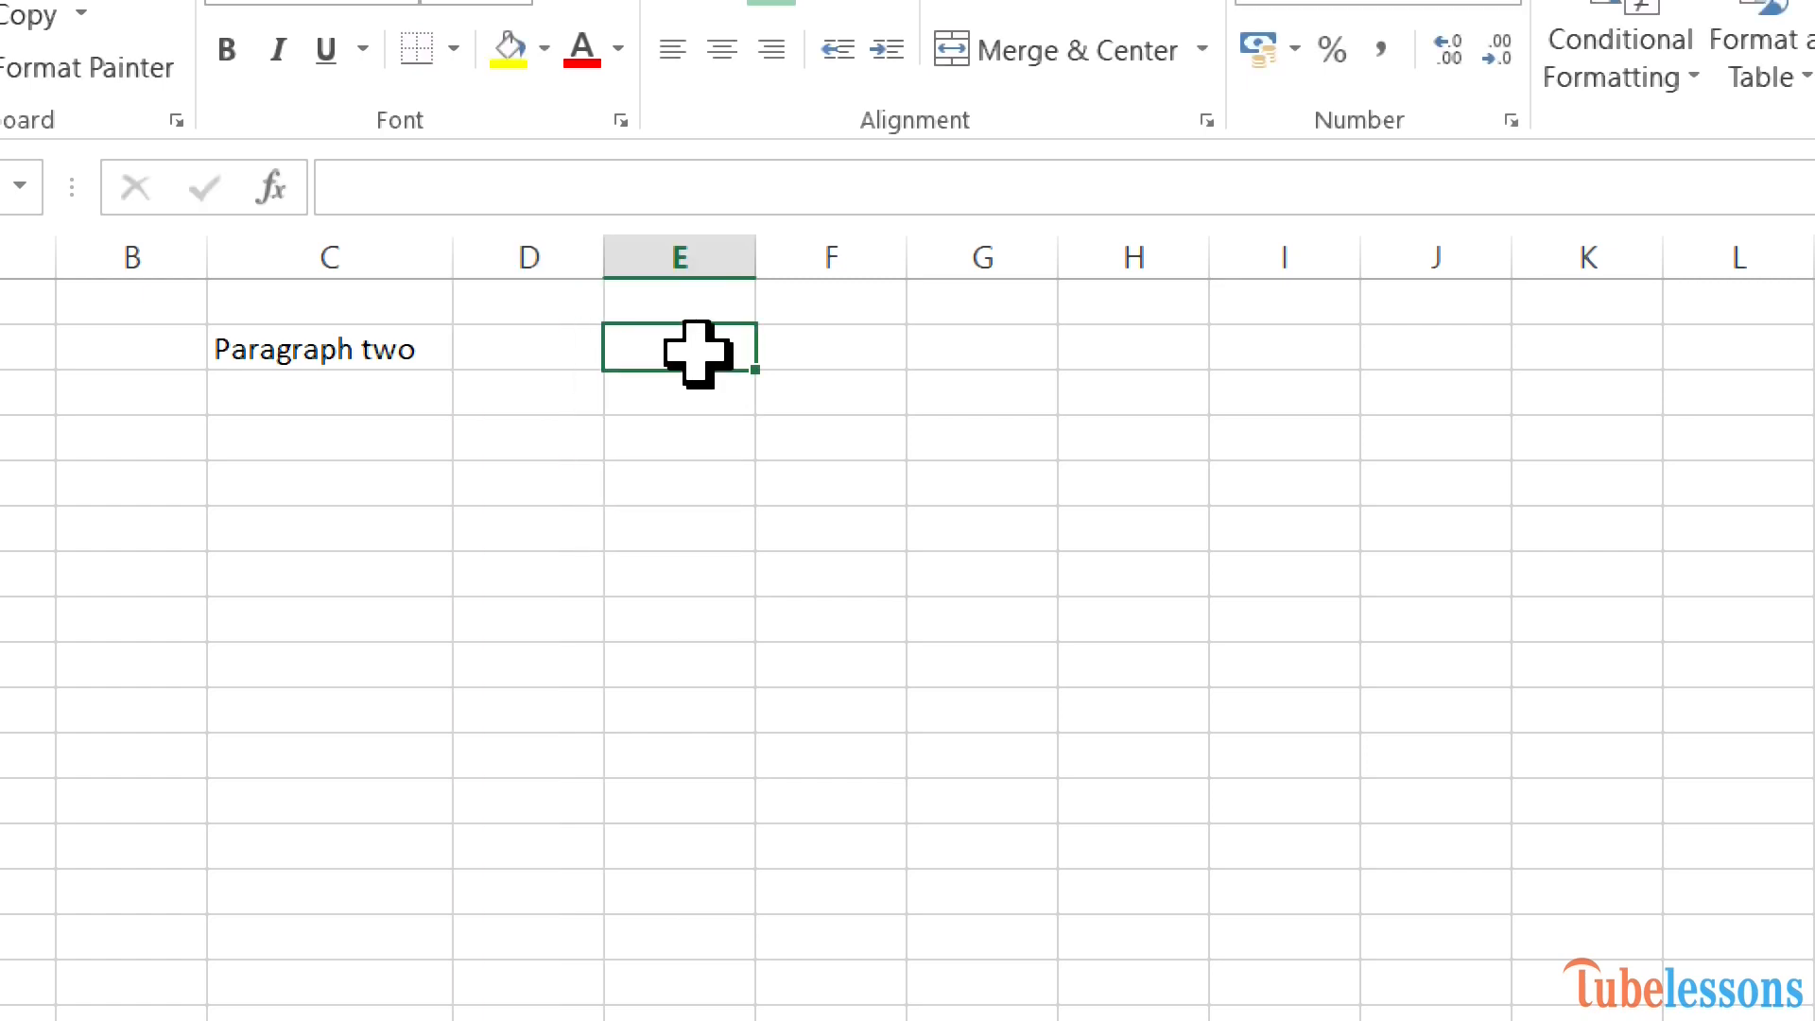
pyautogui.doubleClick(699, 354)
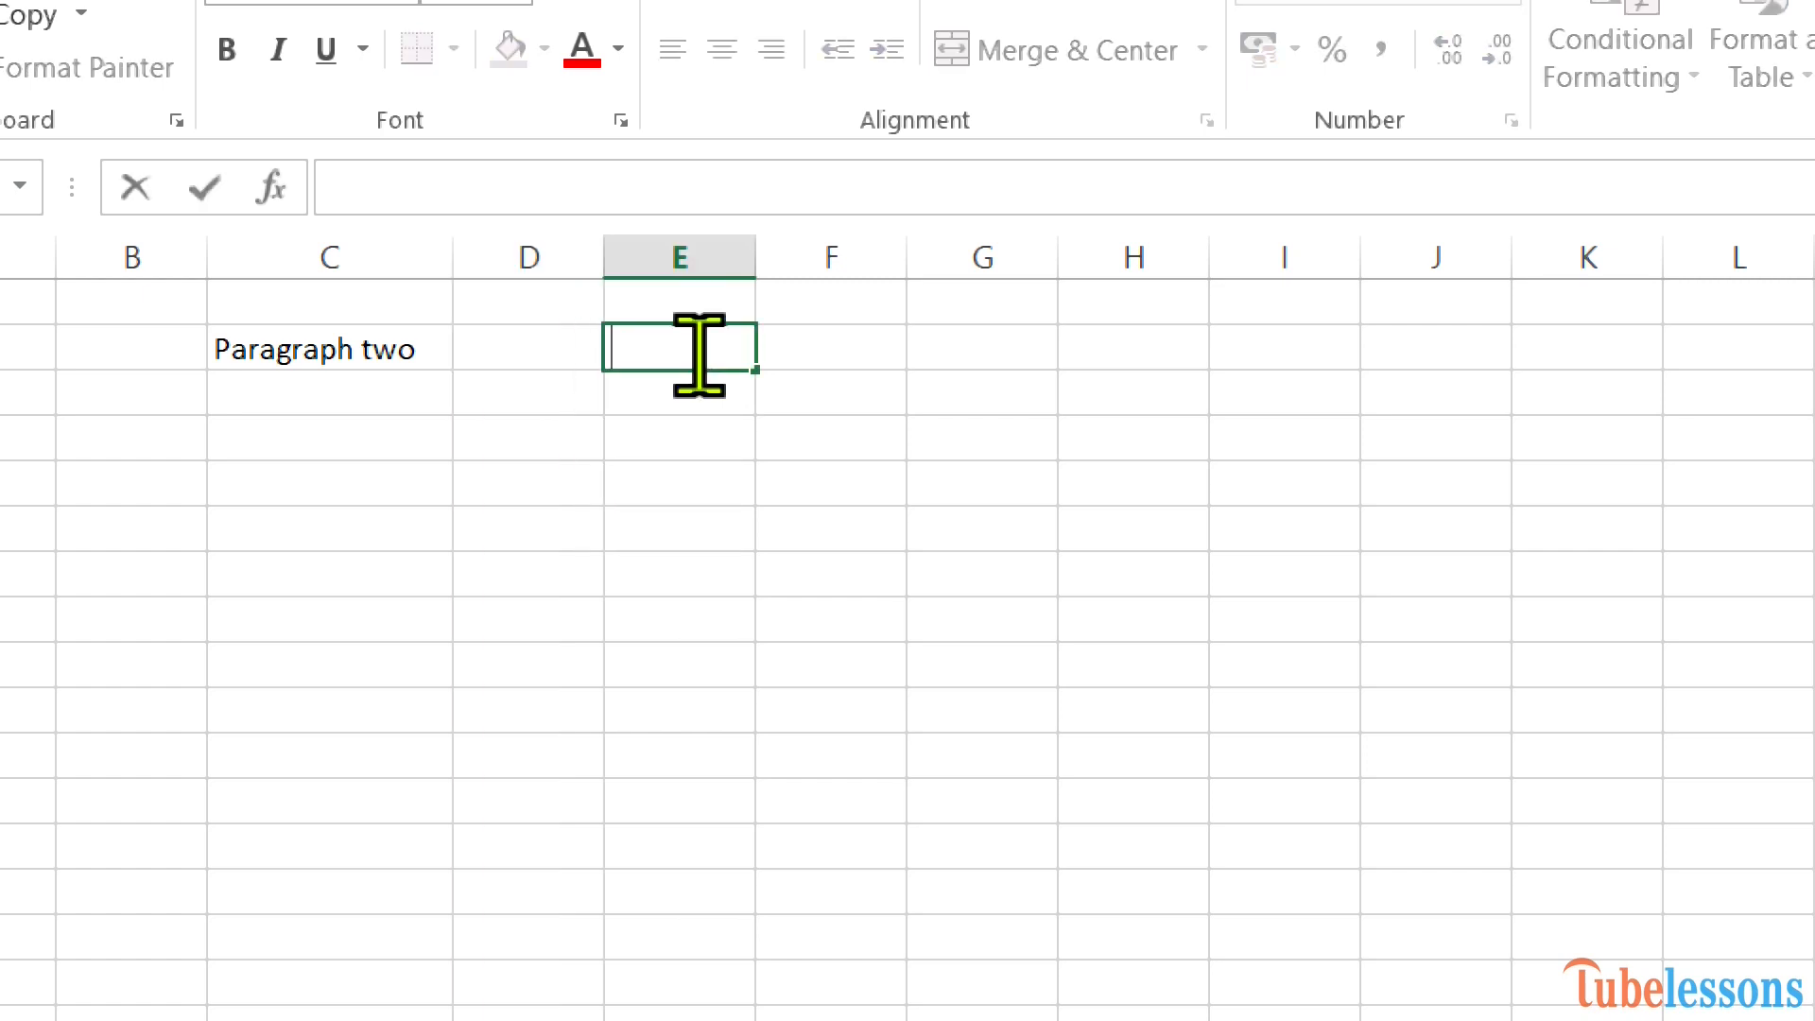
pyautogui.write('1')
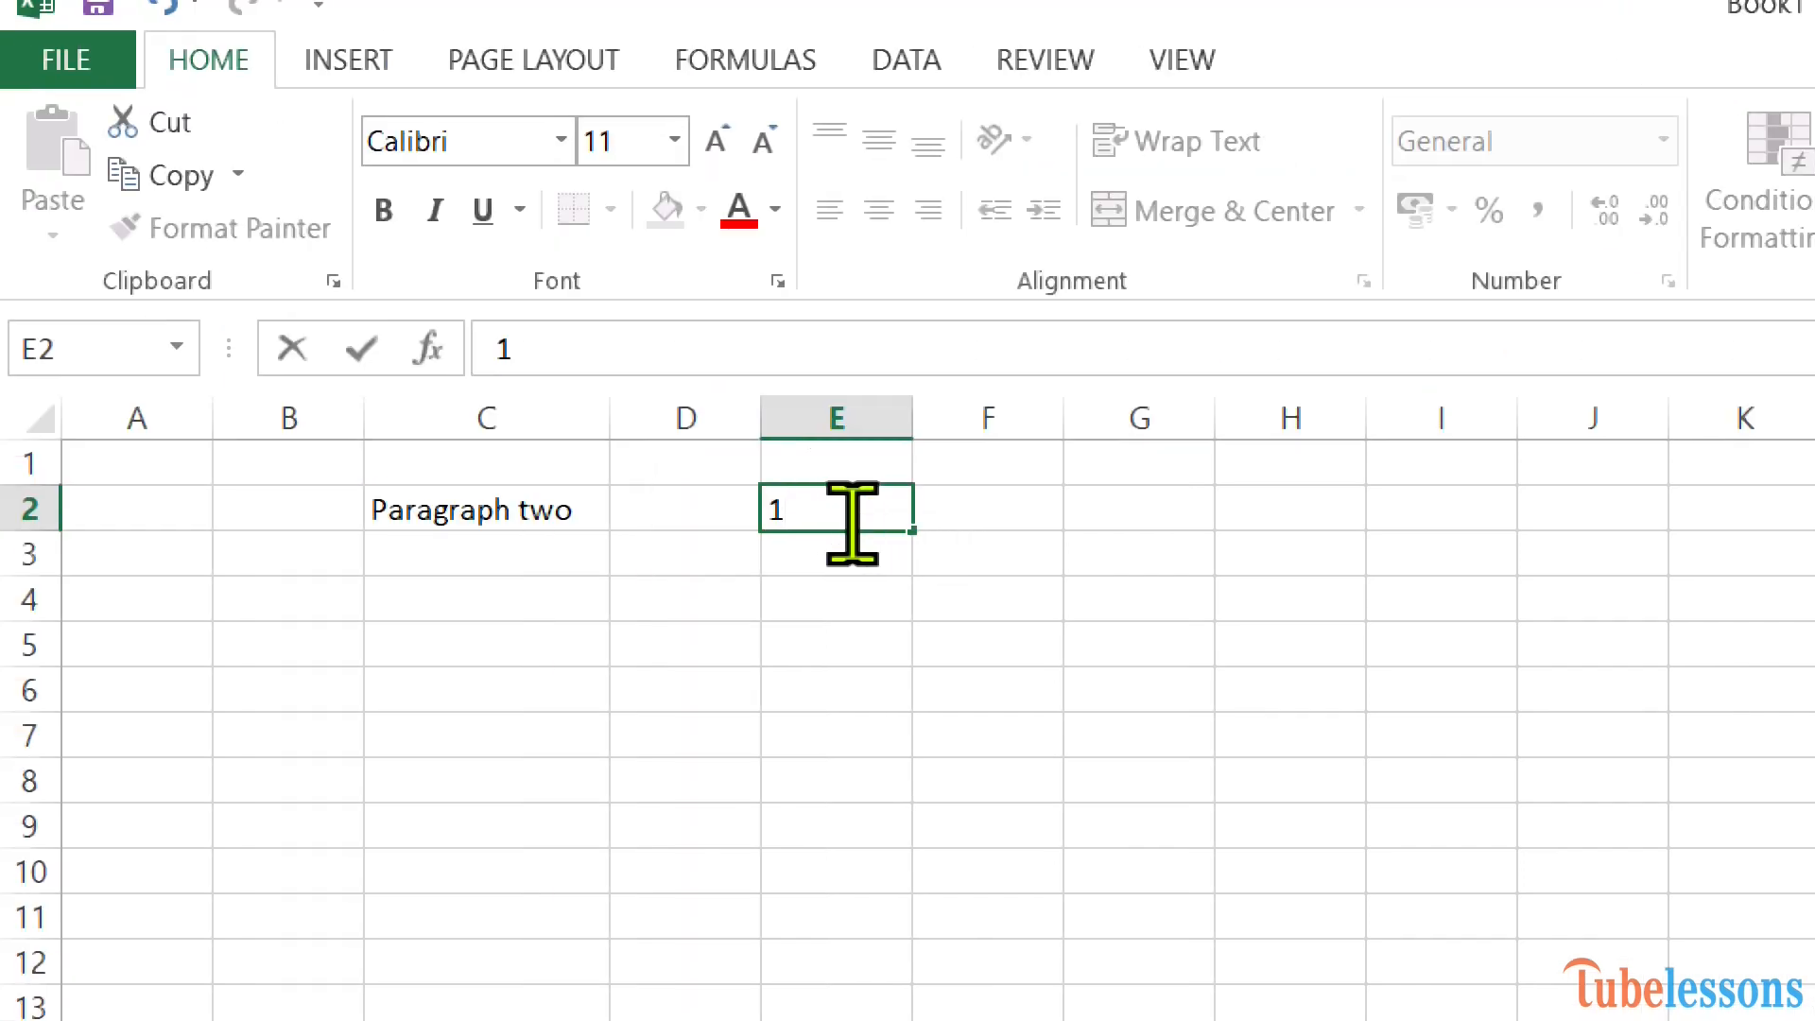
pyautogui.doubleClick(973, 515)
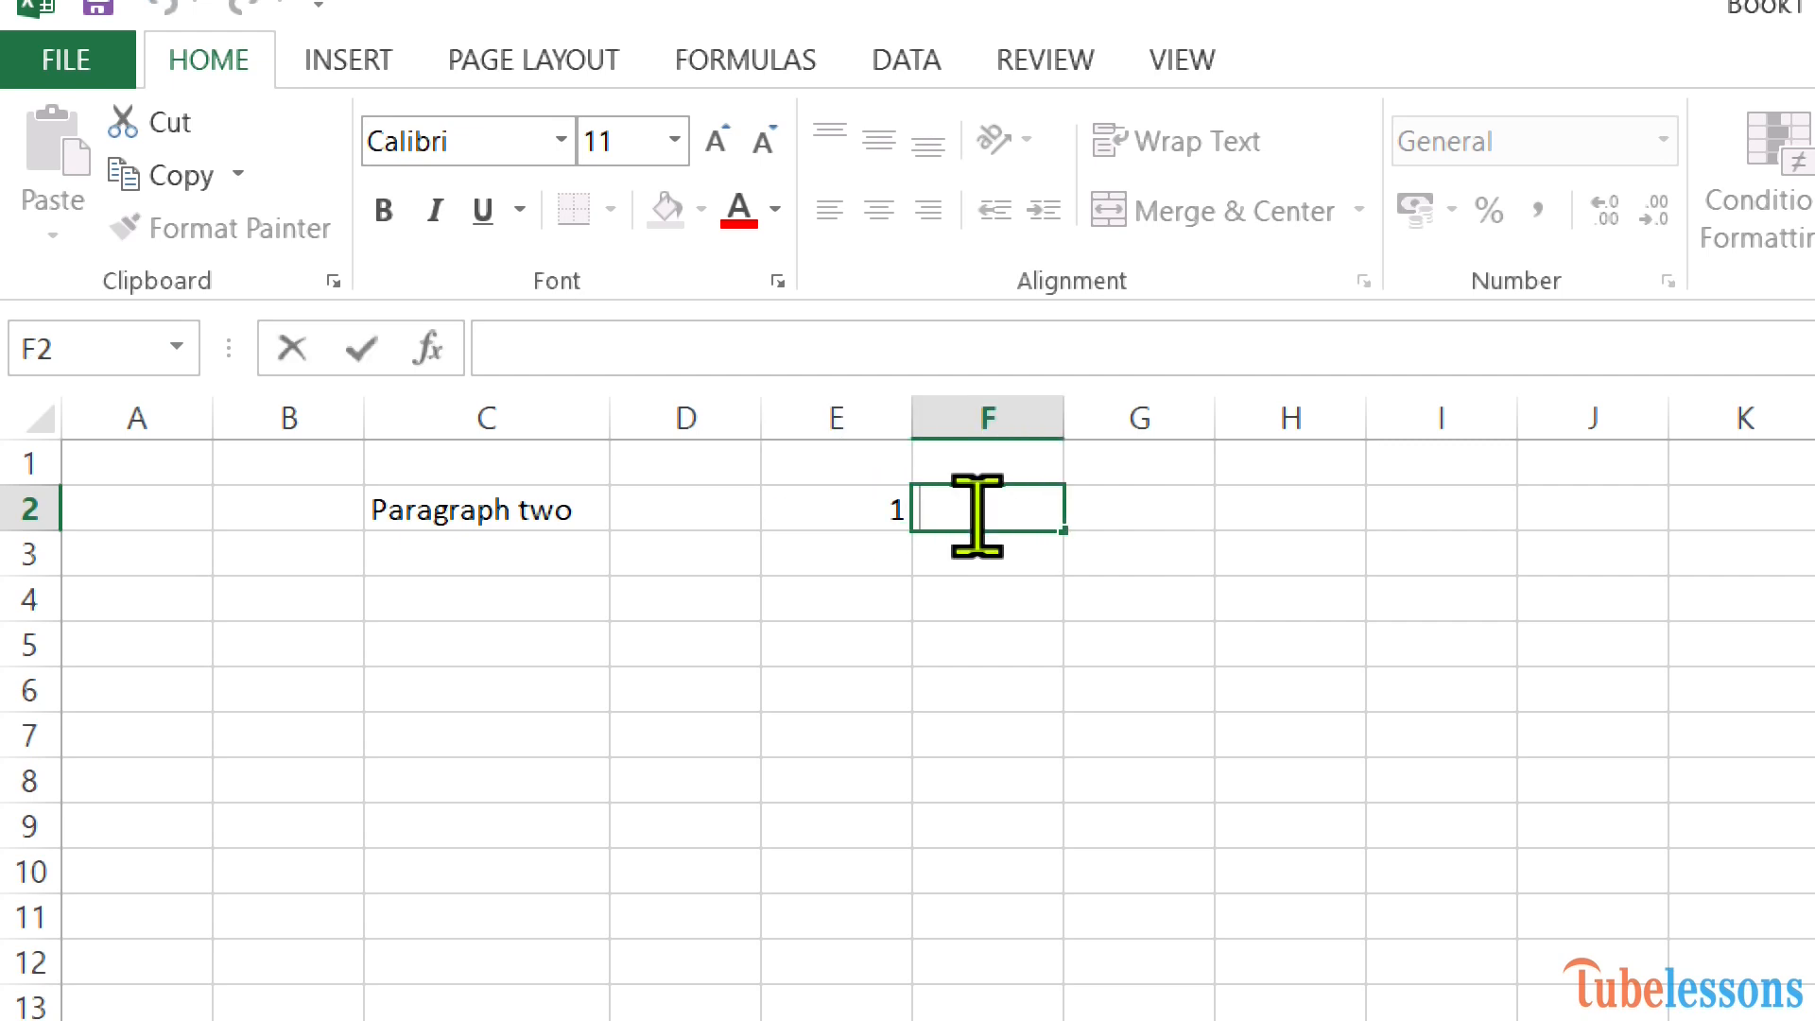
pyautogui.write('1')
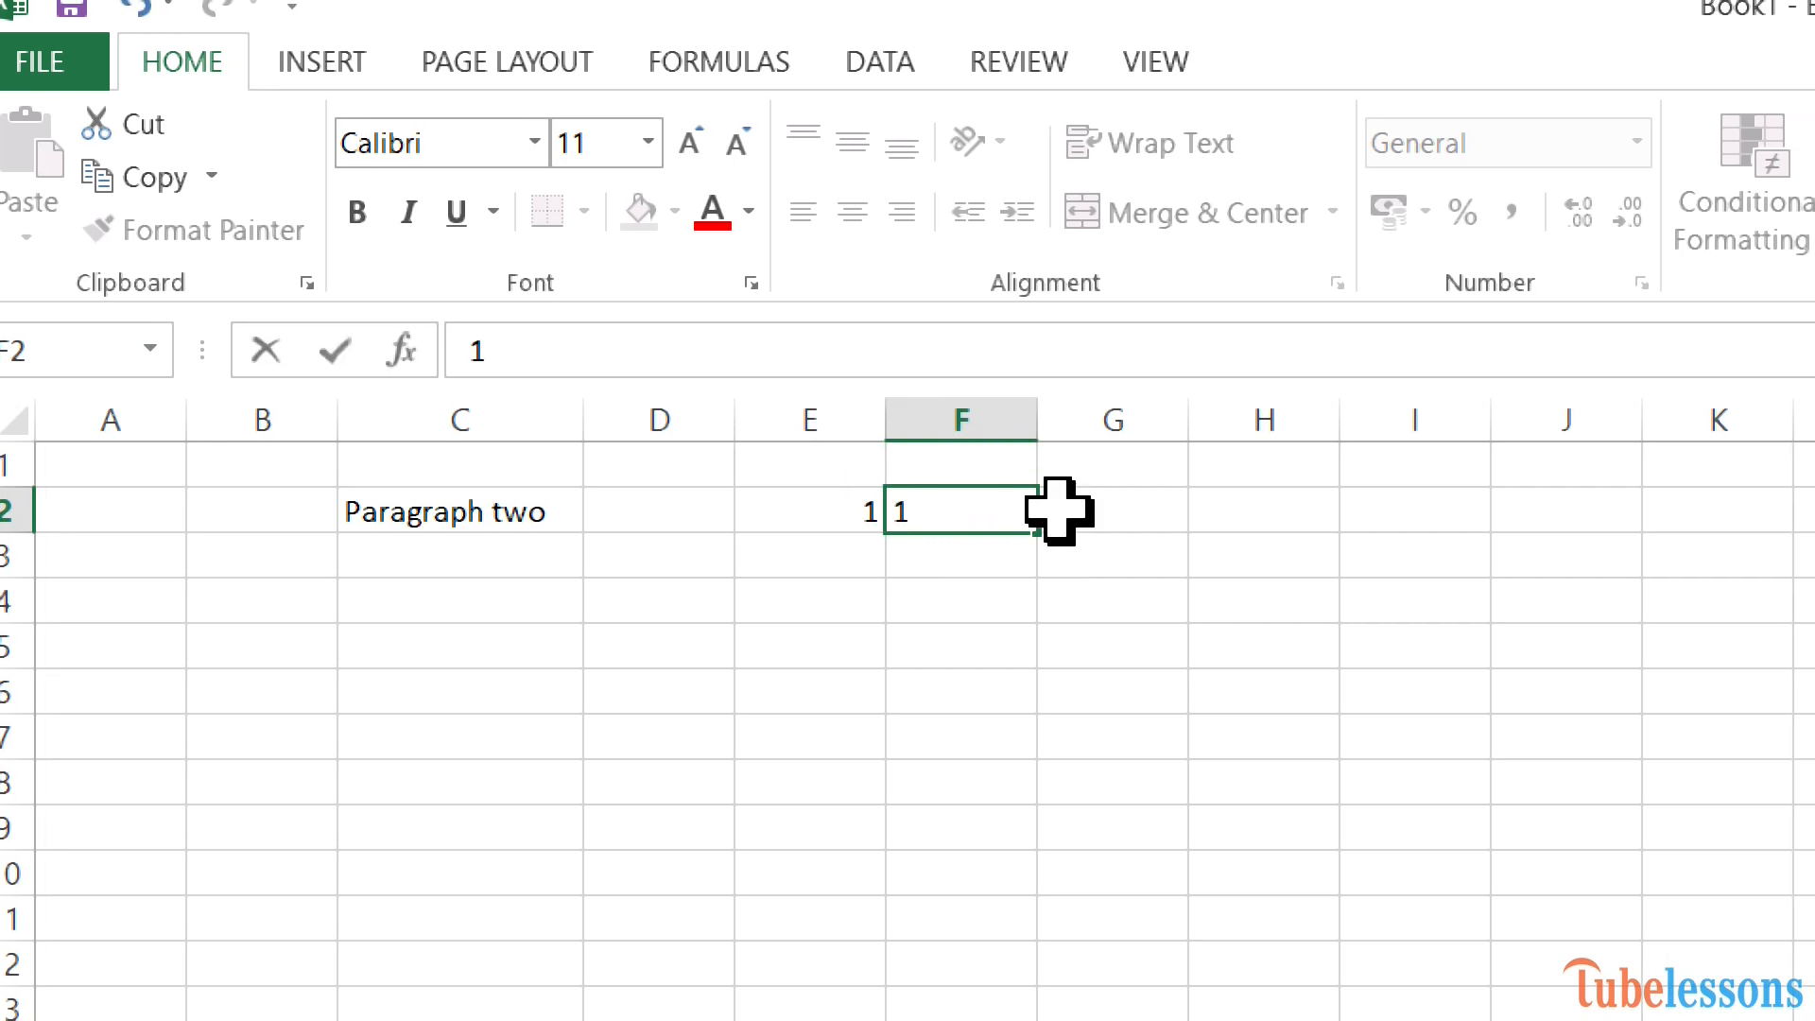
# Enter the formula =sum(E2:F2) in cell G2 by selecting the range E2:F2.
pyautogui.doubleClick(1087, 509)
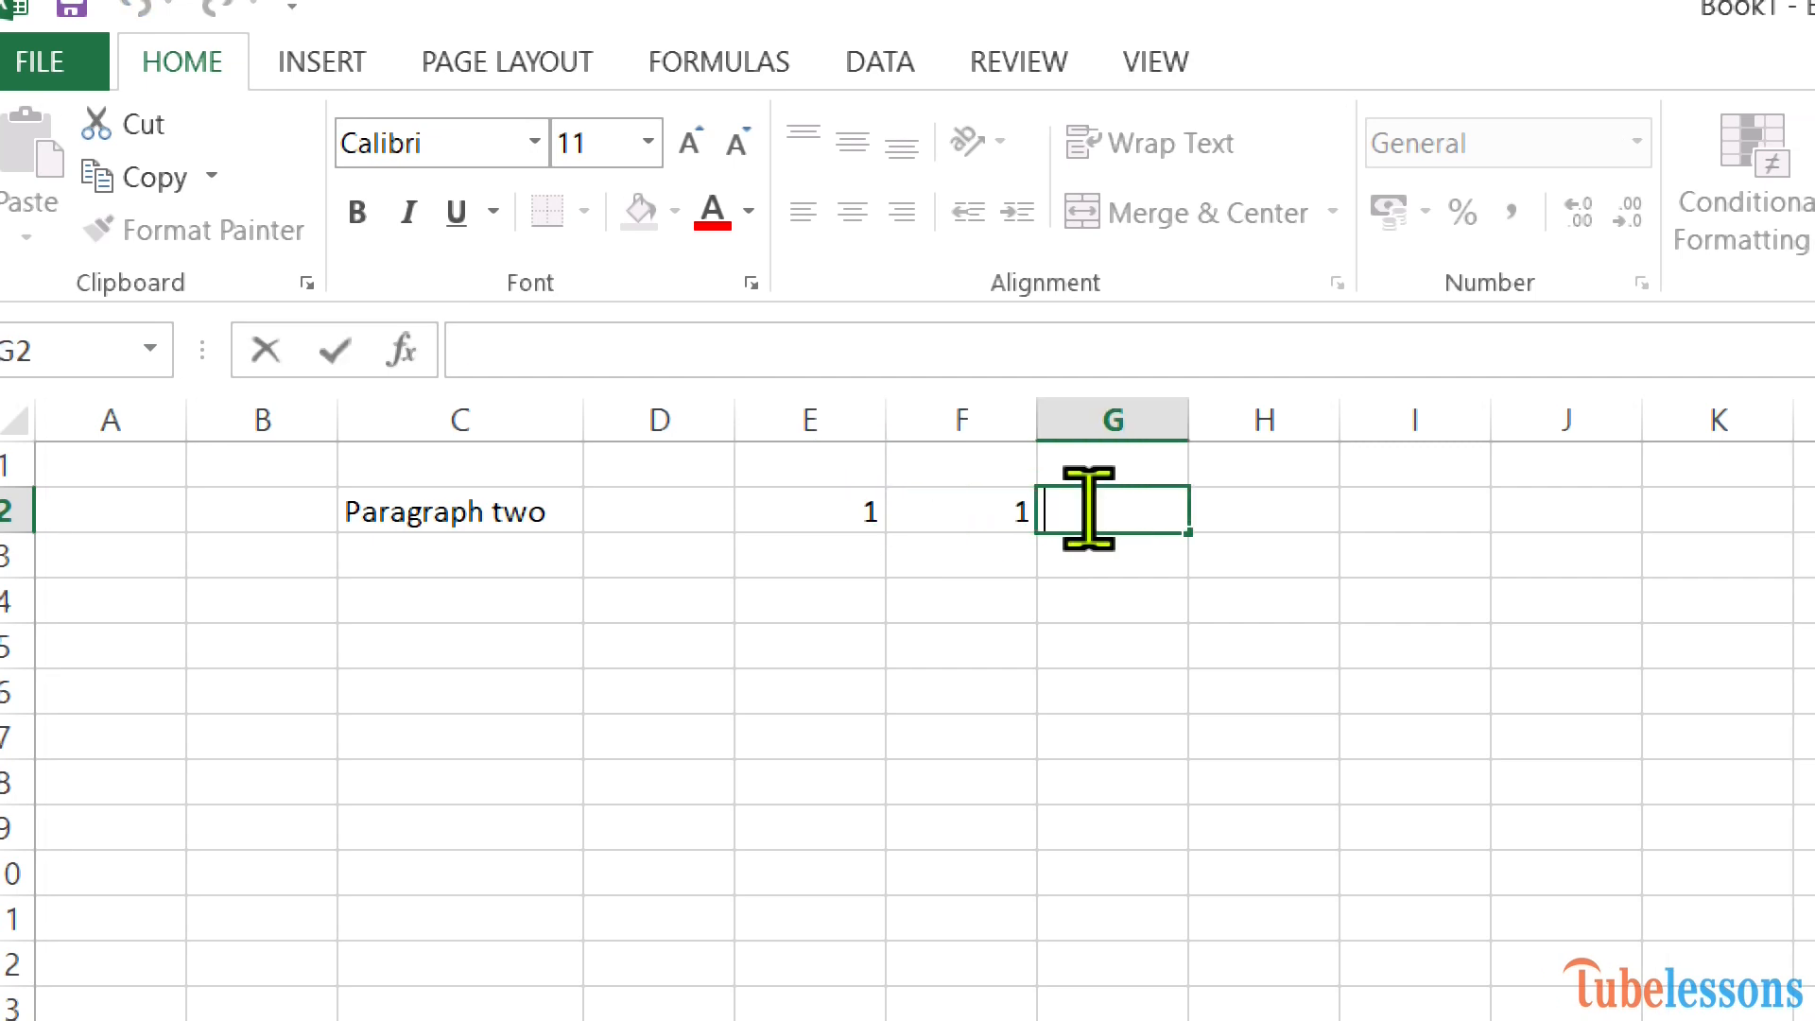
pyautogui.write('=sum')
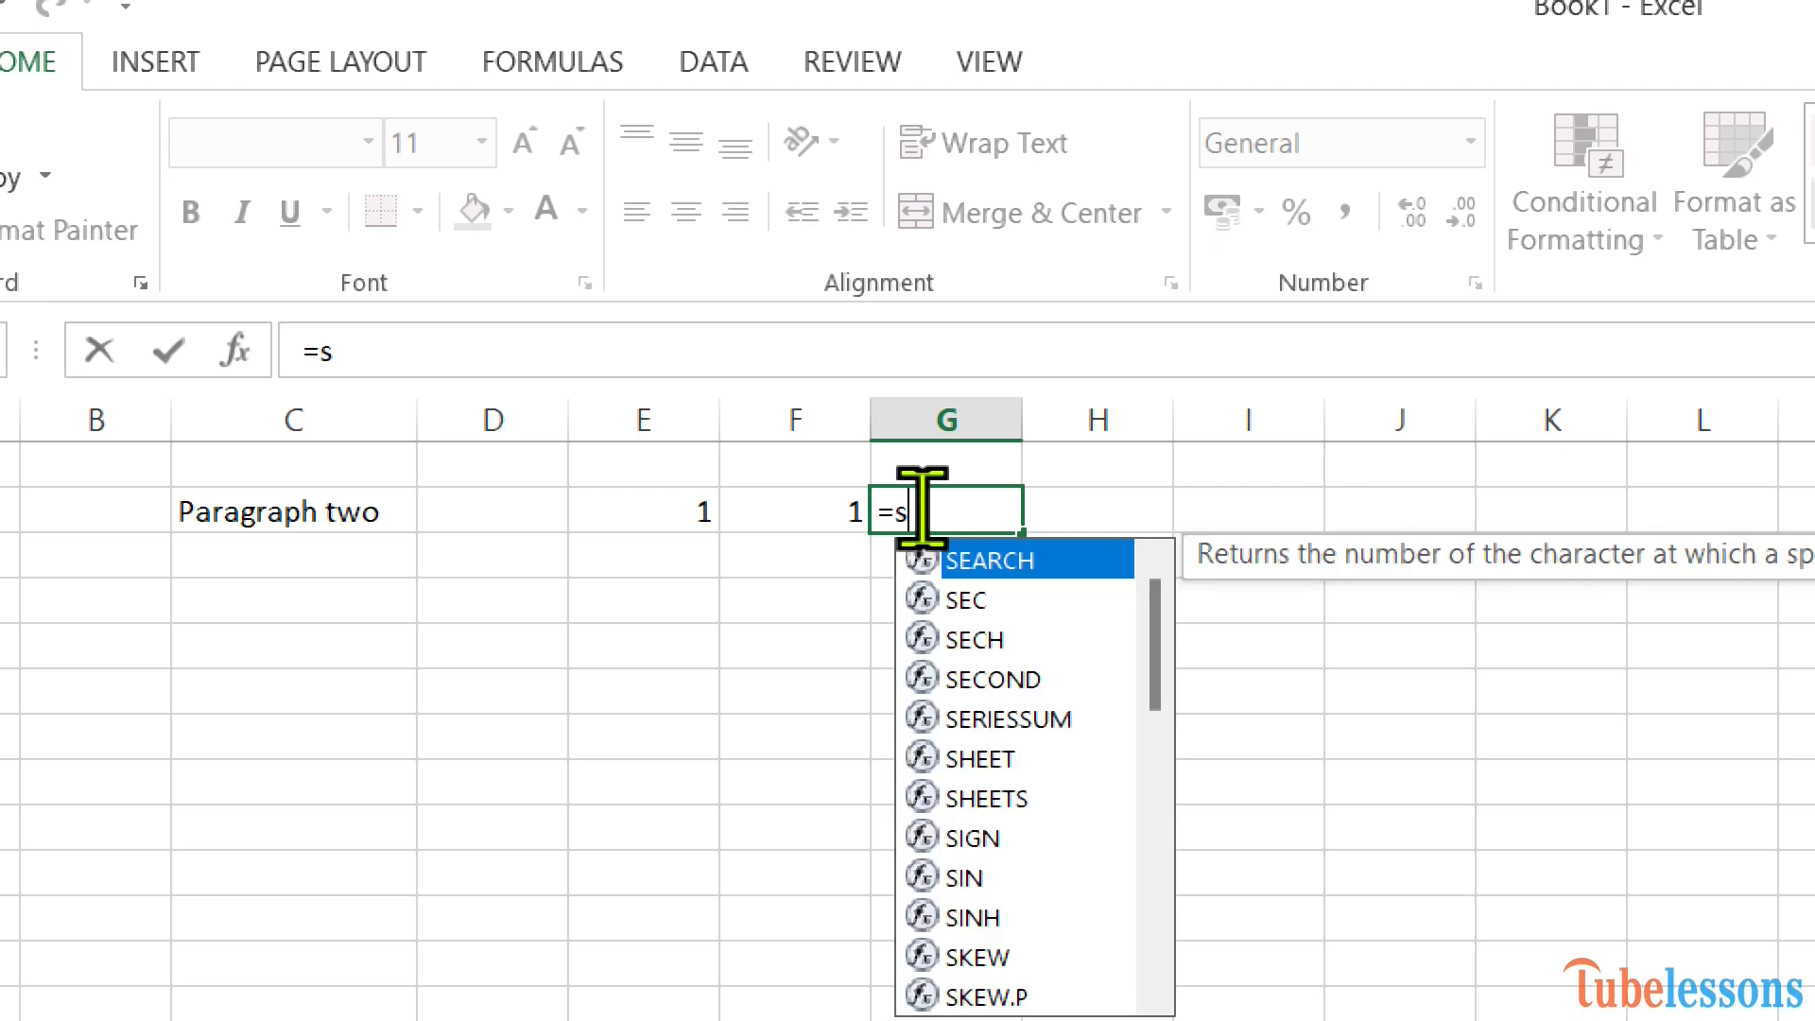
pyautogui.write('(')
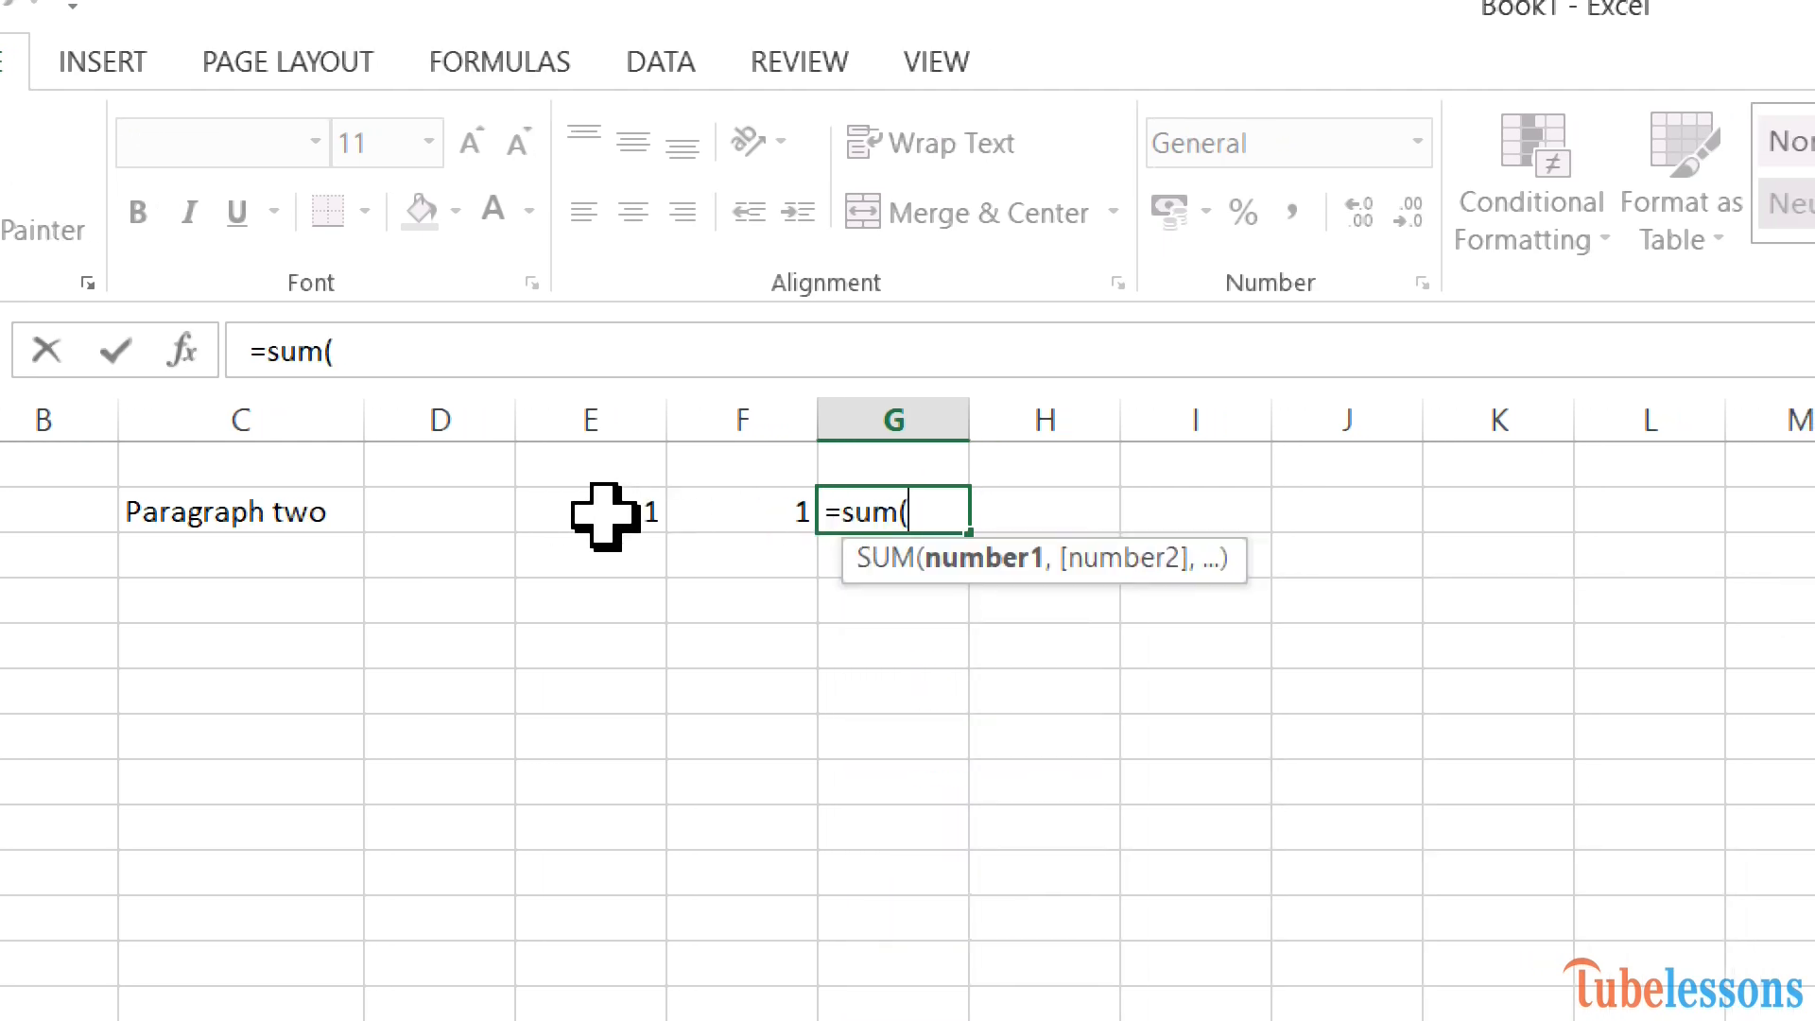
pyautogui.moveTo(605, 515); pyautogui.dragTo(757, 514)
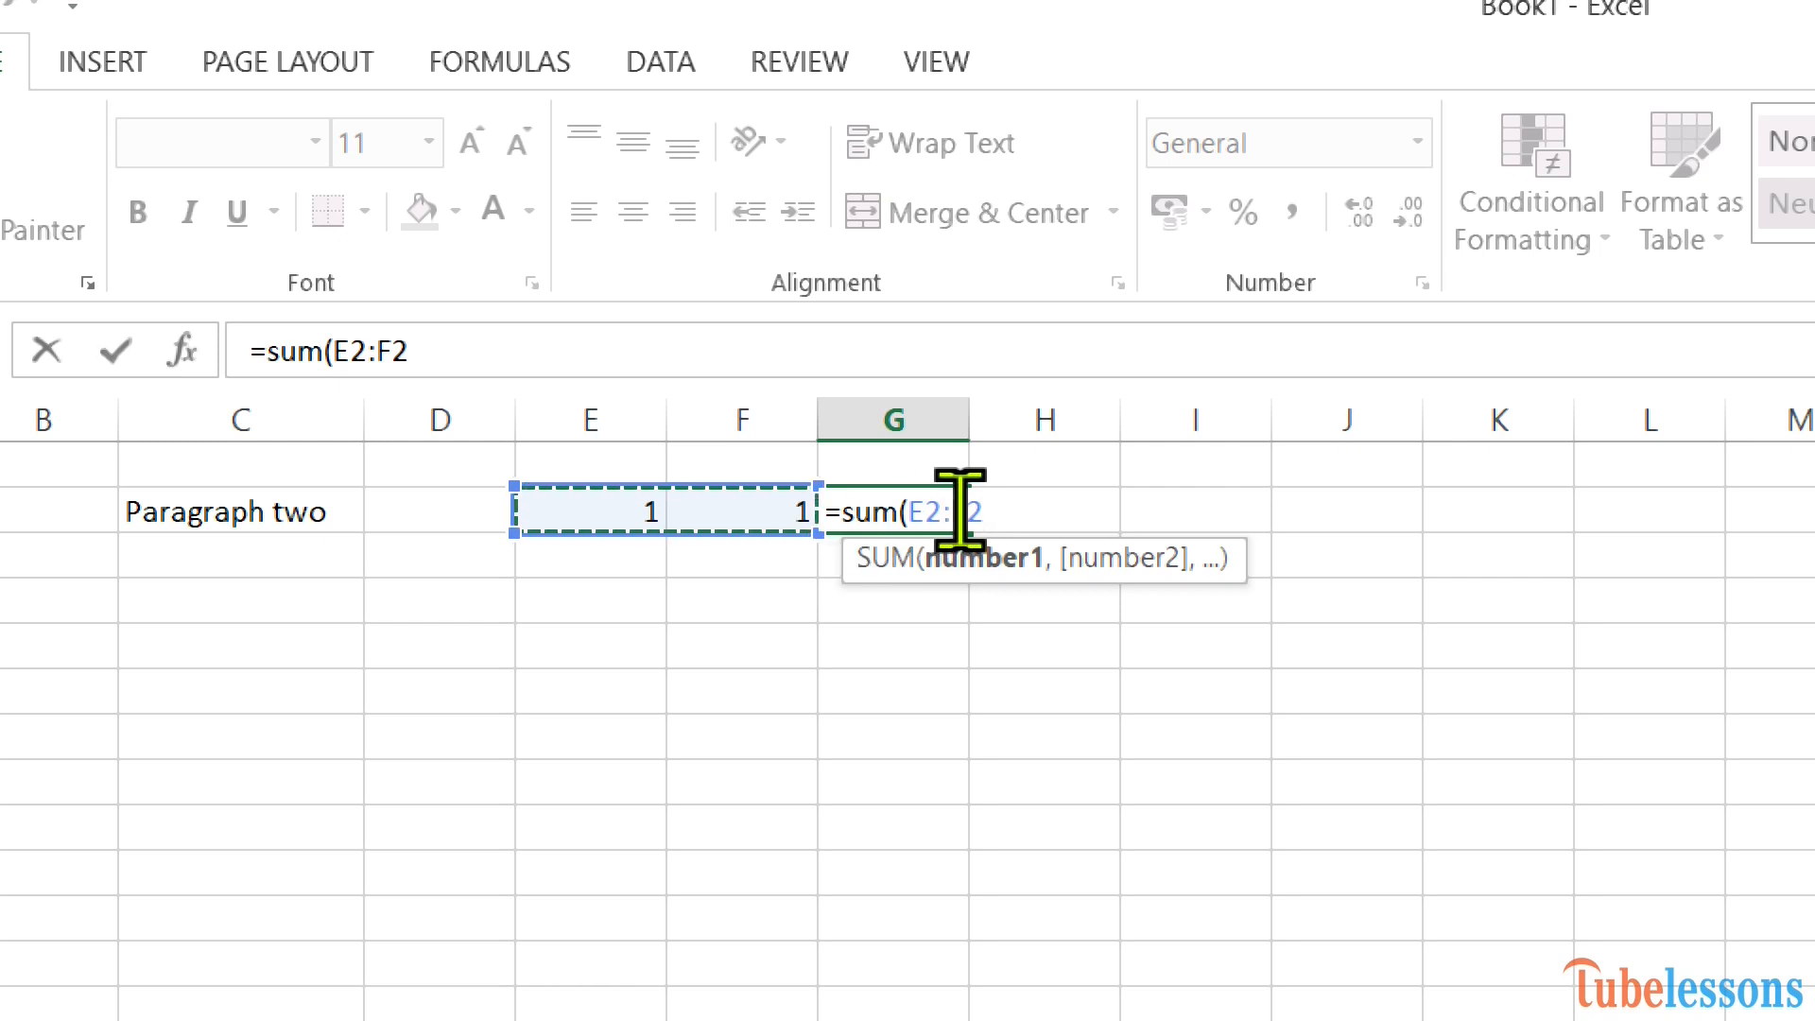
pyautogui.write(')')
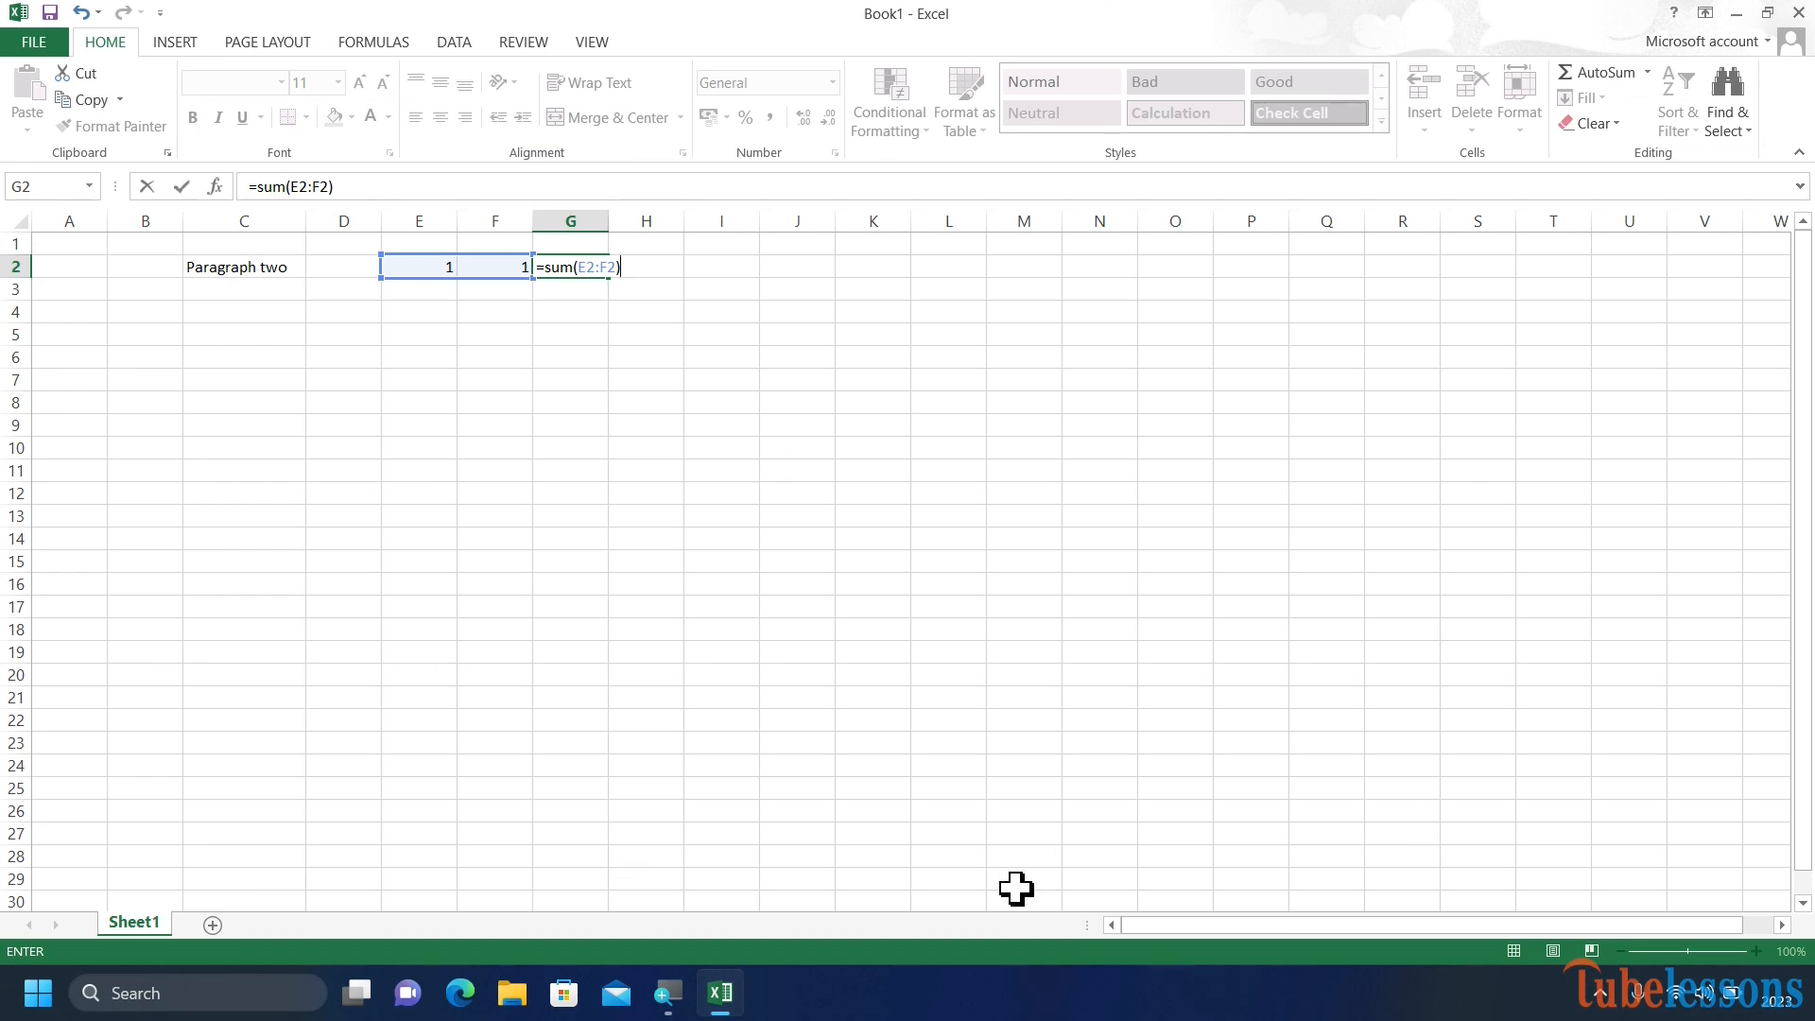
pyautogui.click(1611, 855)
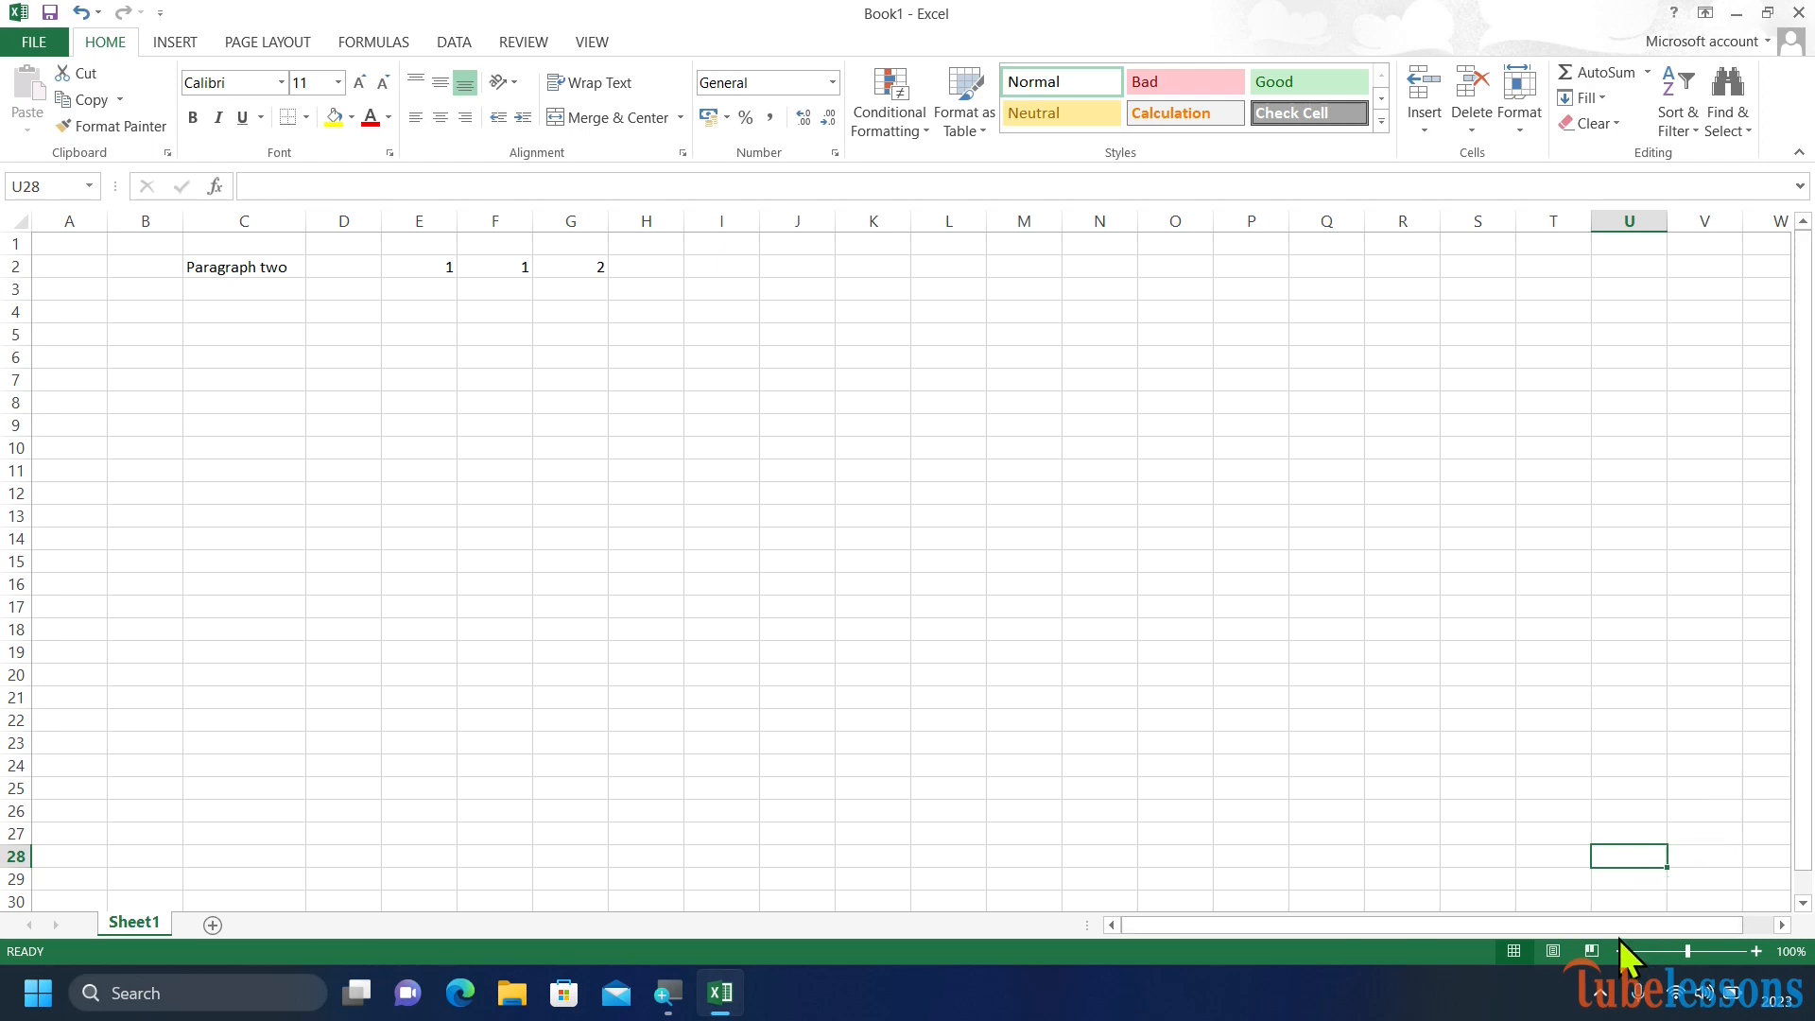
# Zoom the worksheet in and out with the zoom slider, returning to about 98%.
pyautogui.moveTo(1619, 931); pyautogui.dragTo(1446, 939)
pyautogui.moveTo(1604, 921); pyautogui.dragTo(1643, 943)
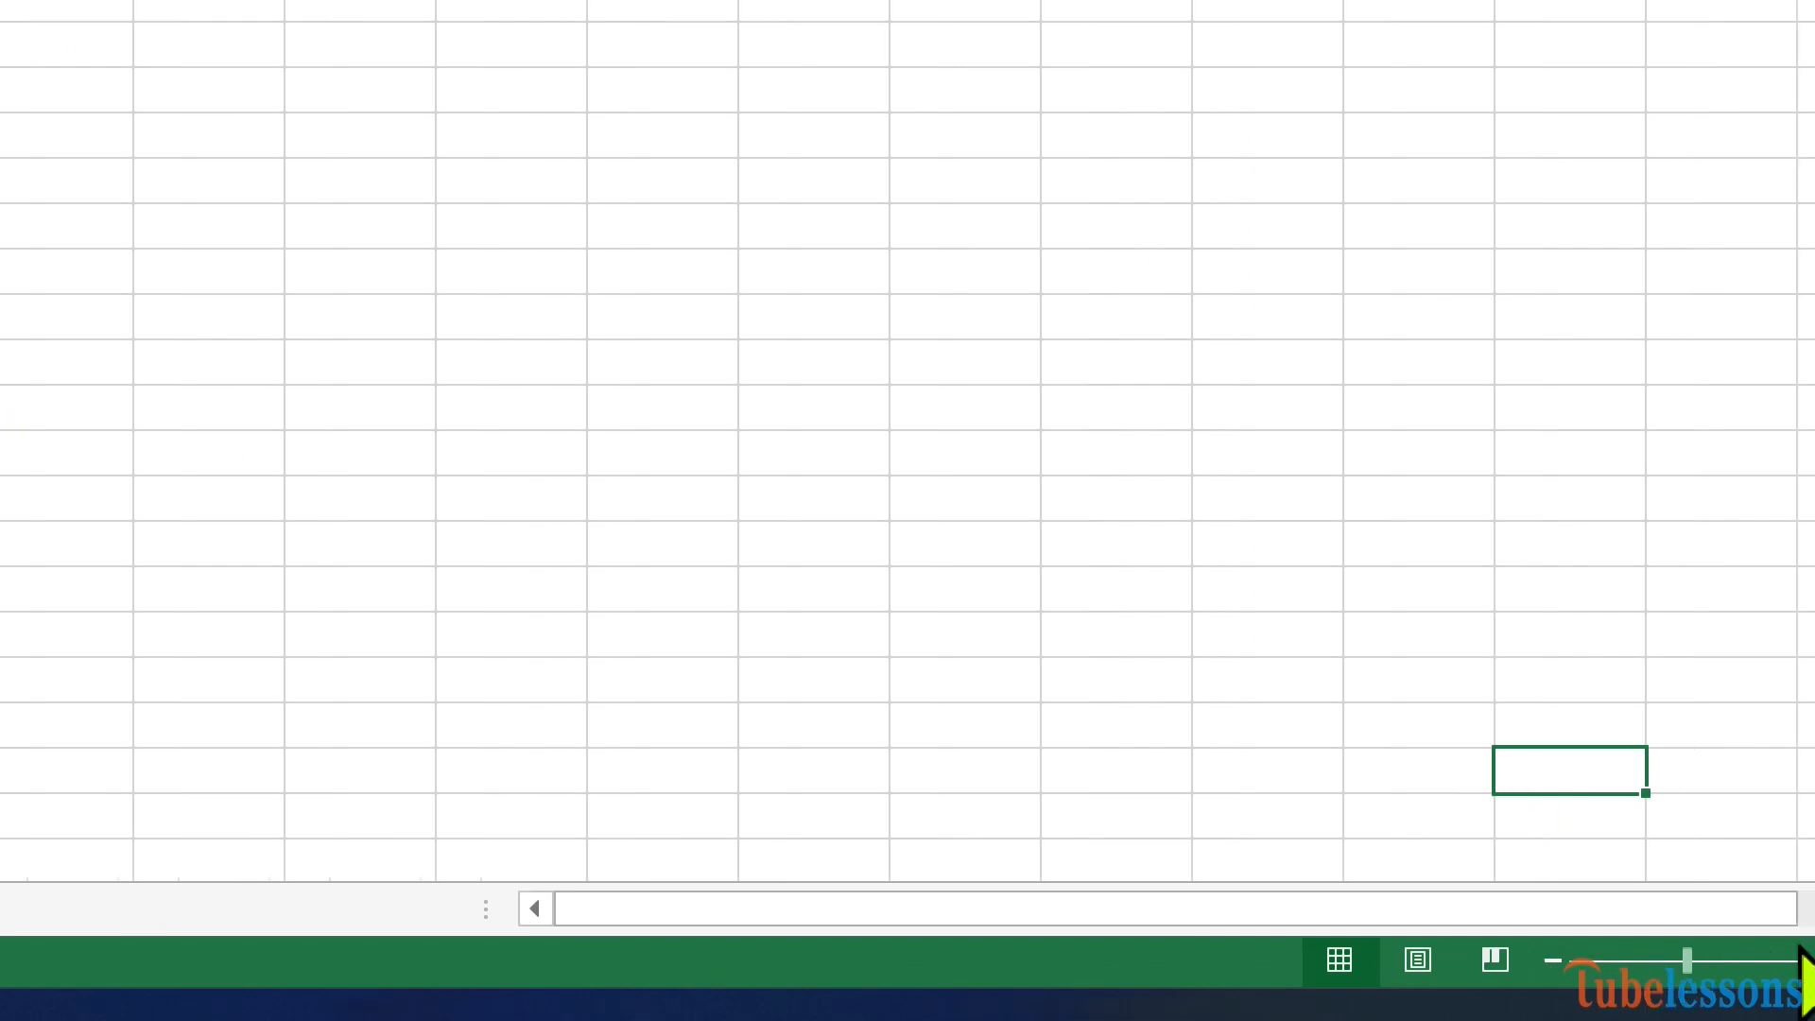
pyautogui.click(1618, 960)
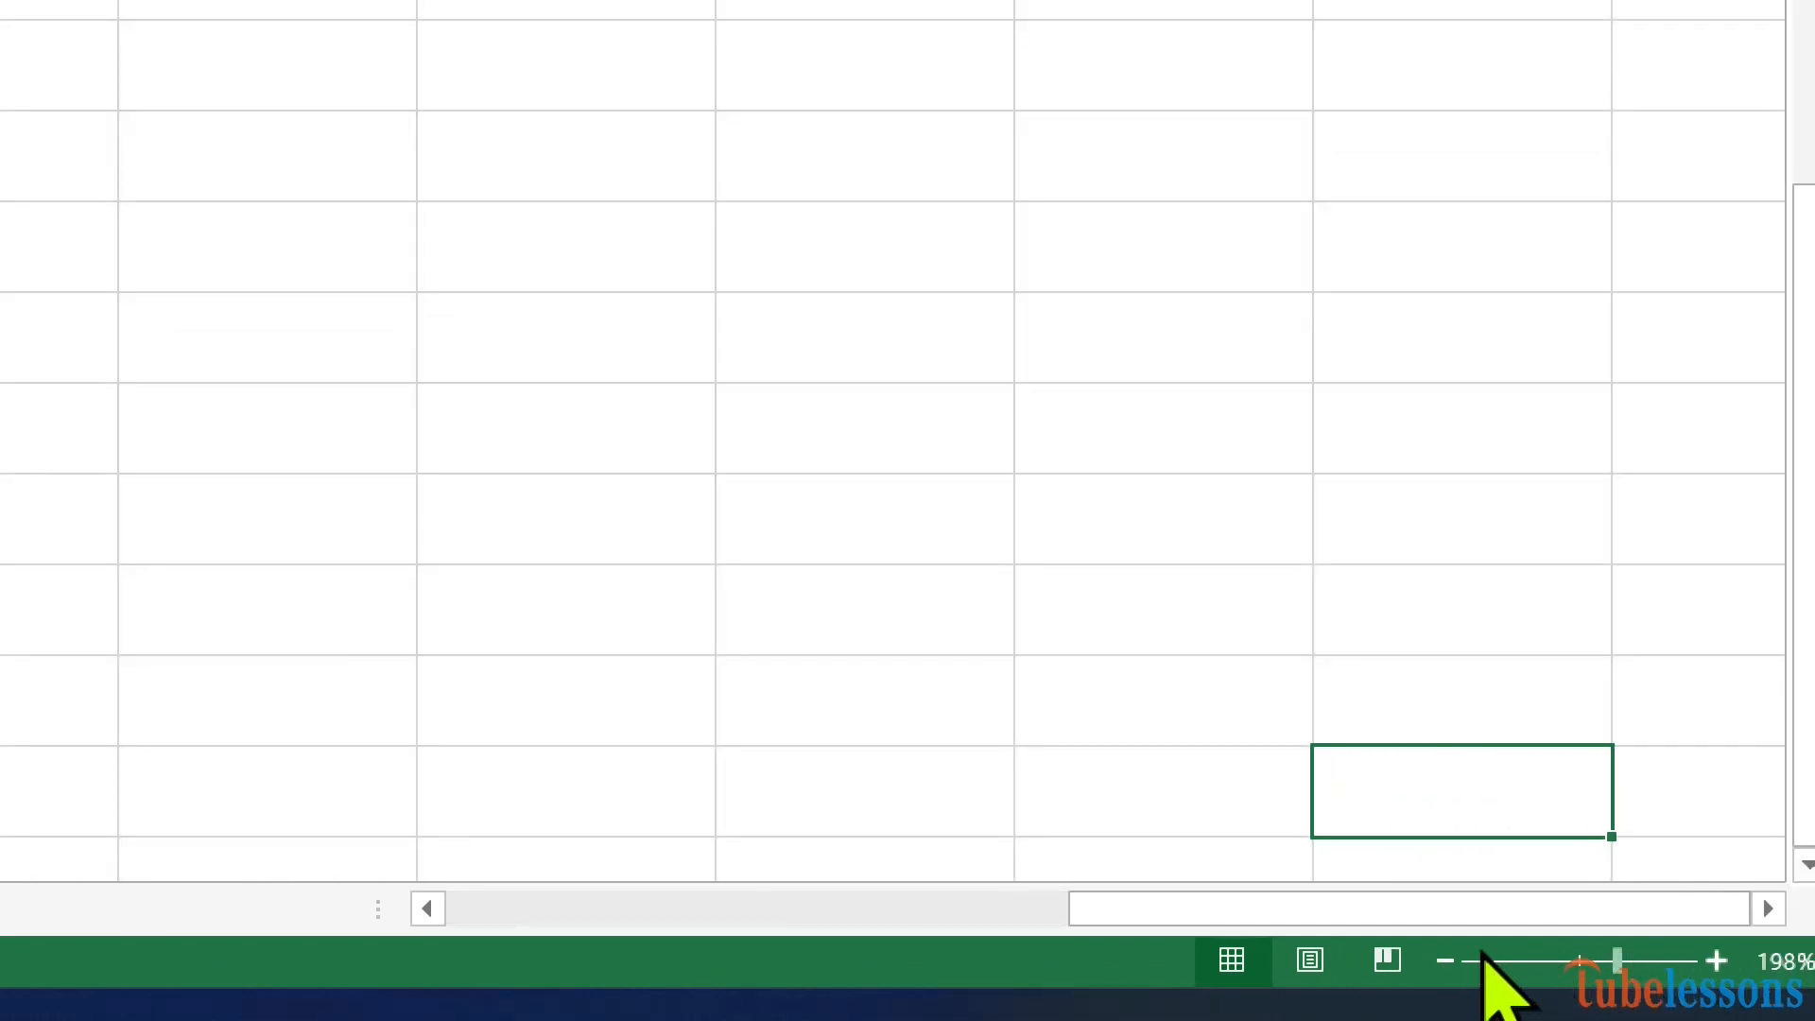
pyautogui.click(1517, 959)
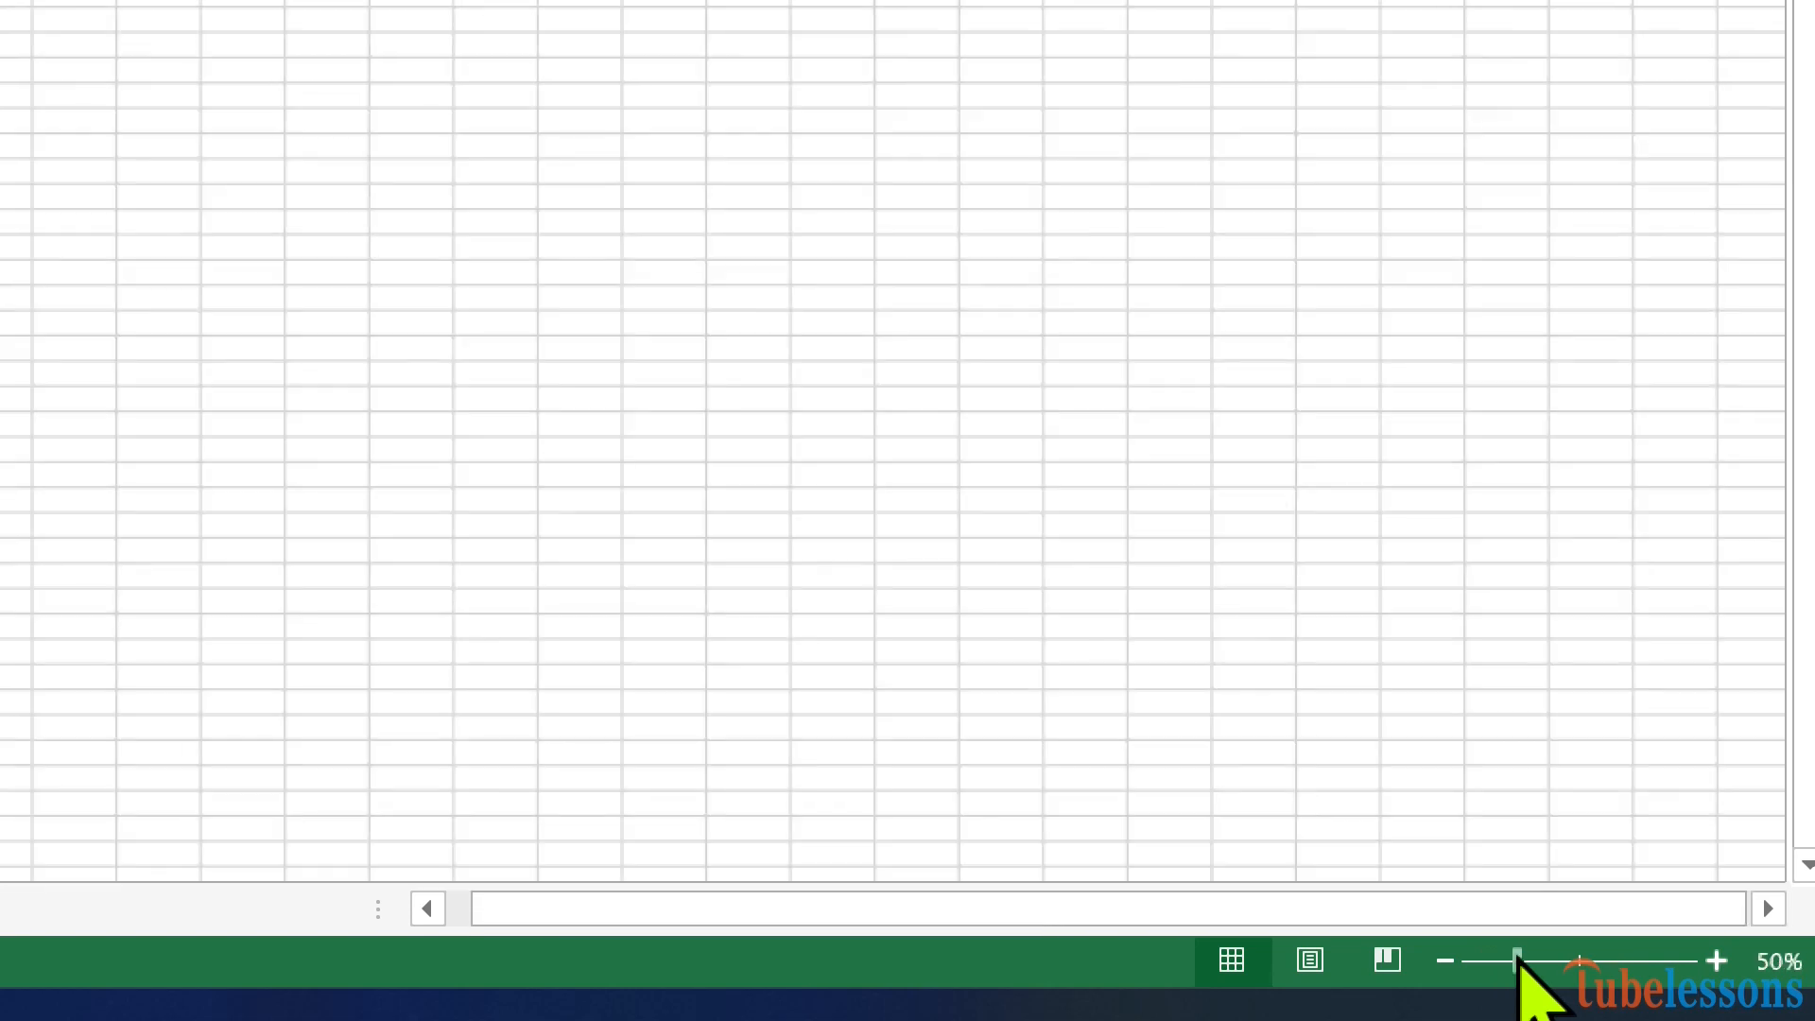
pyautogui.click(1606, 959)
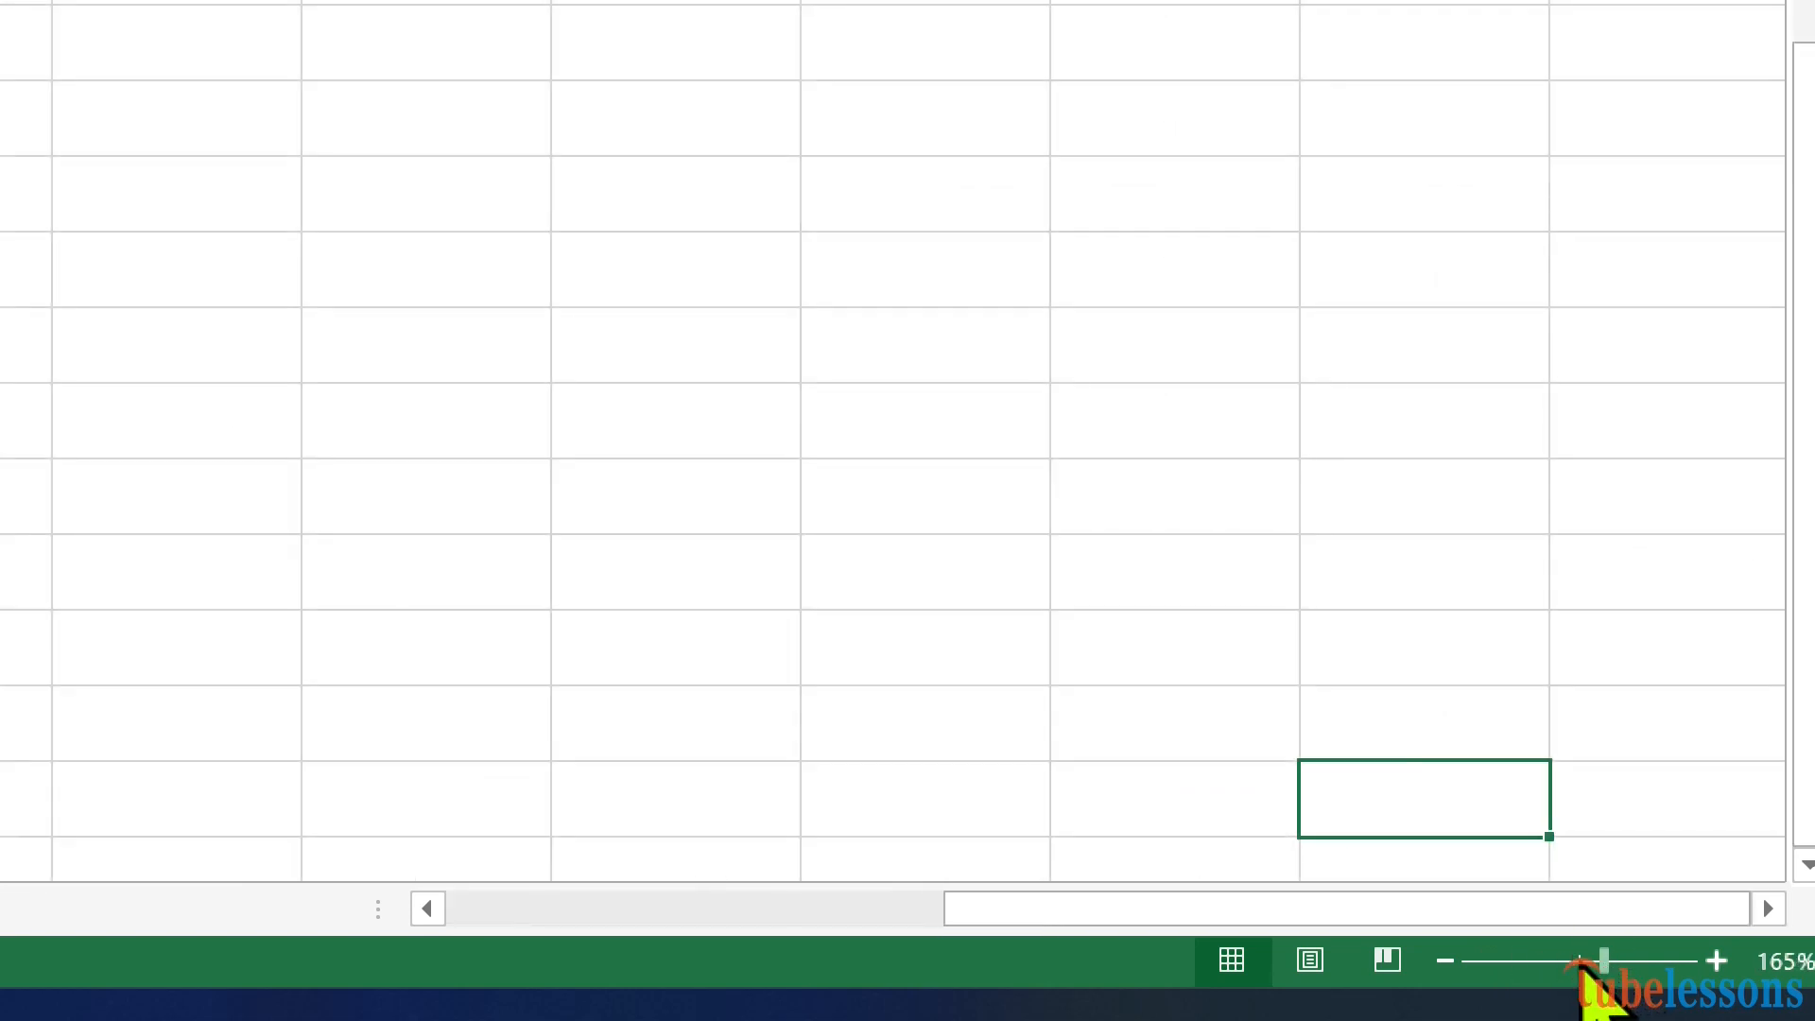
pyautogui.click(1577, 959)
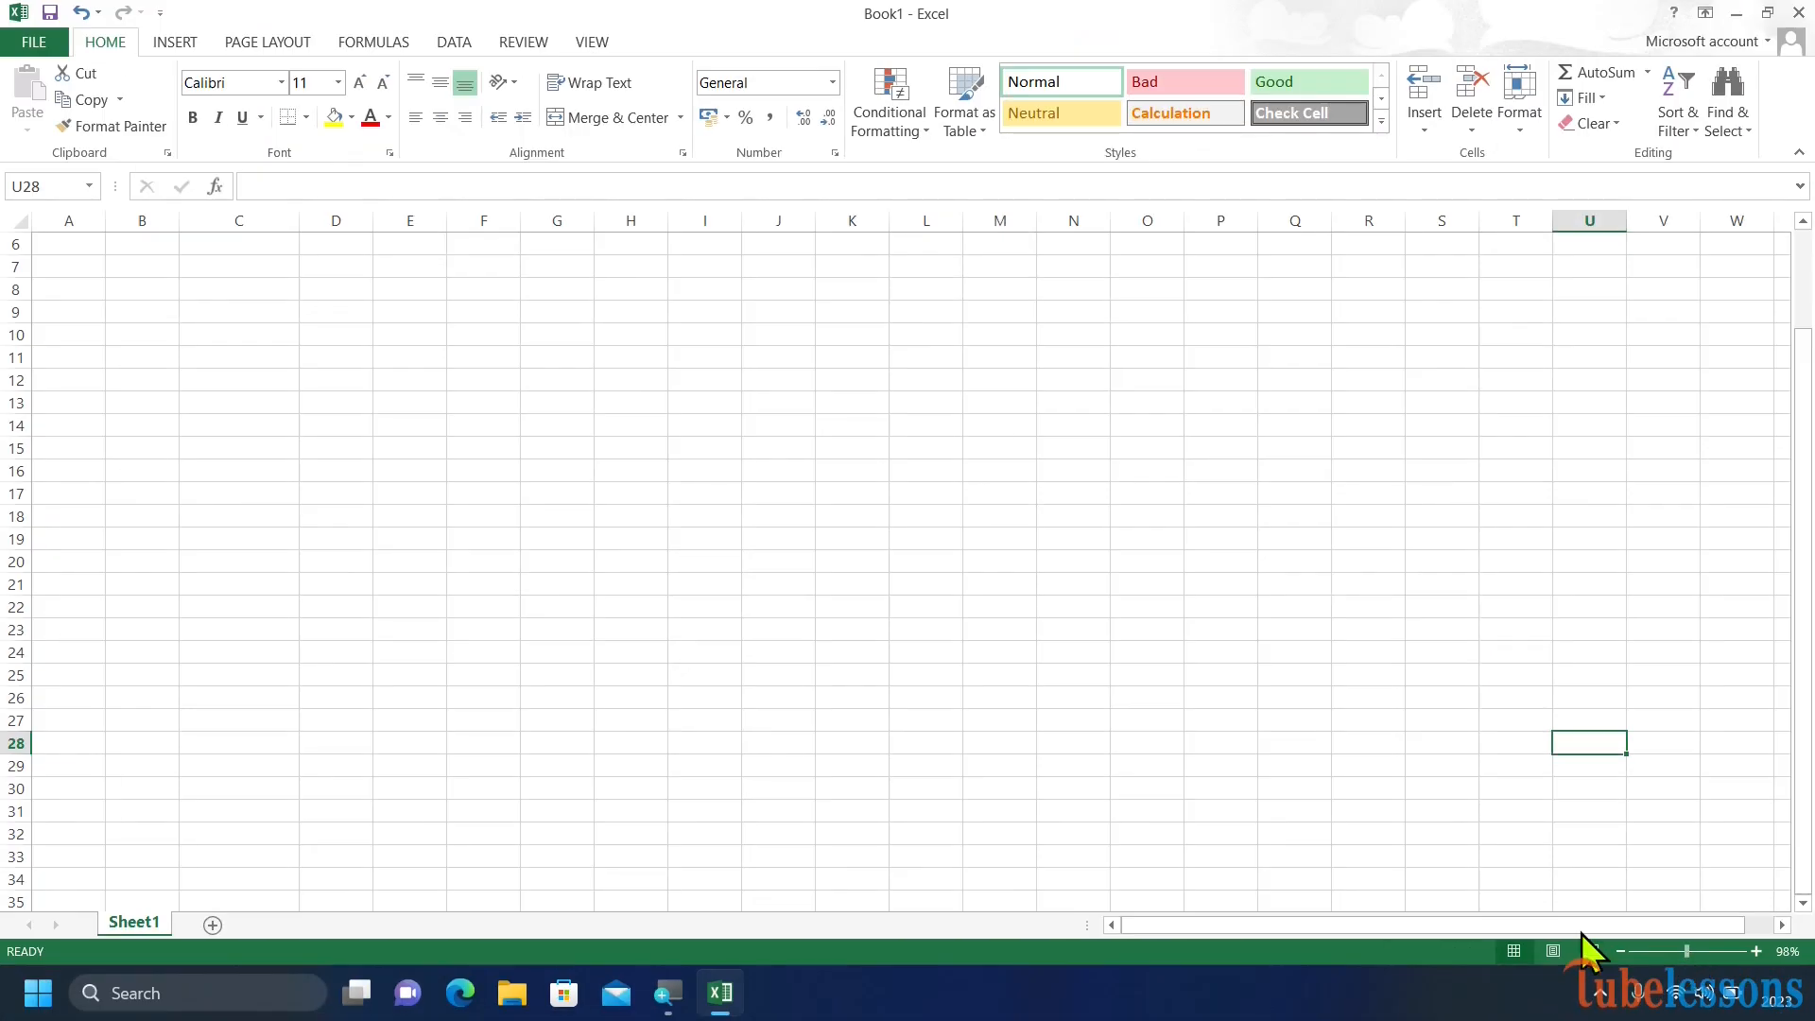
# Open the Save As dialog for the workbook and browse to the Desktop folder.
pyautogui.click(30, 42)
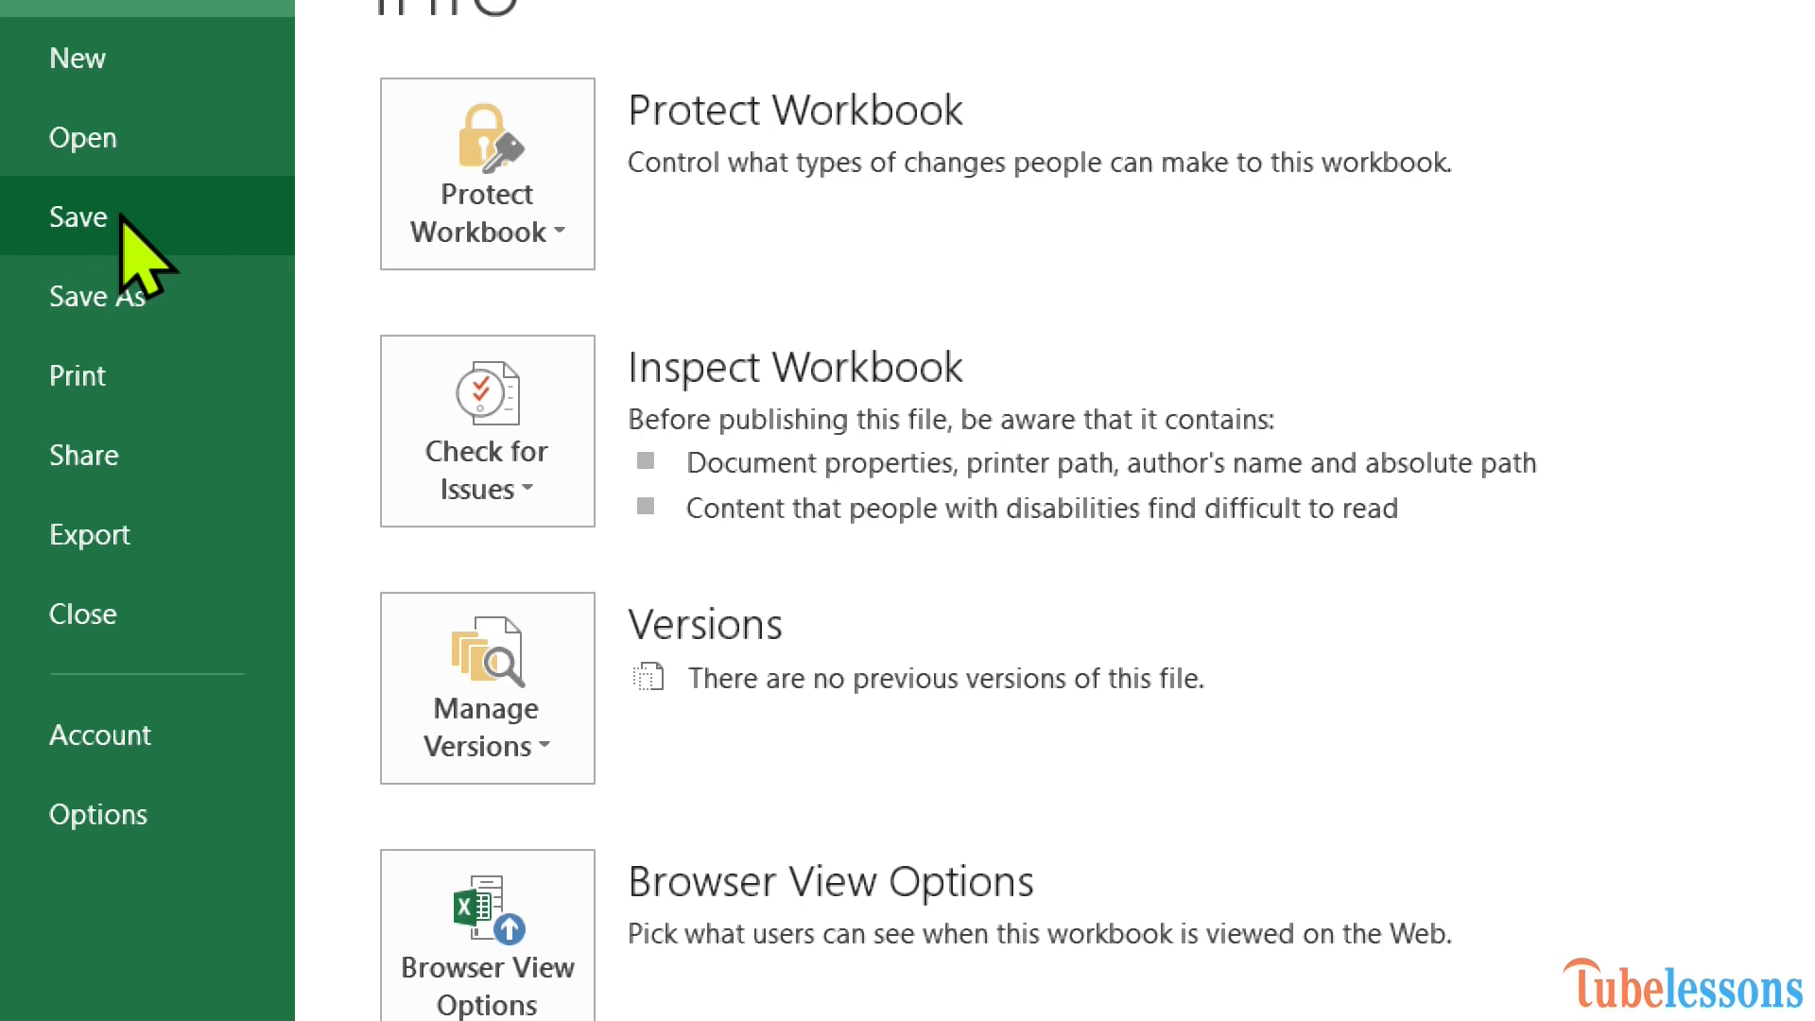
pyautogui.click(126, 301)
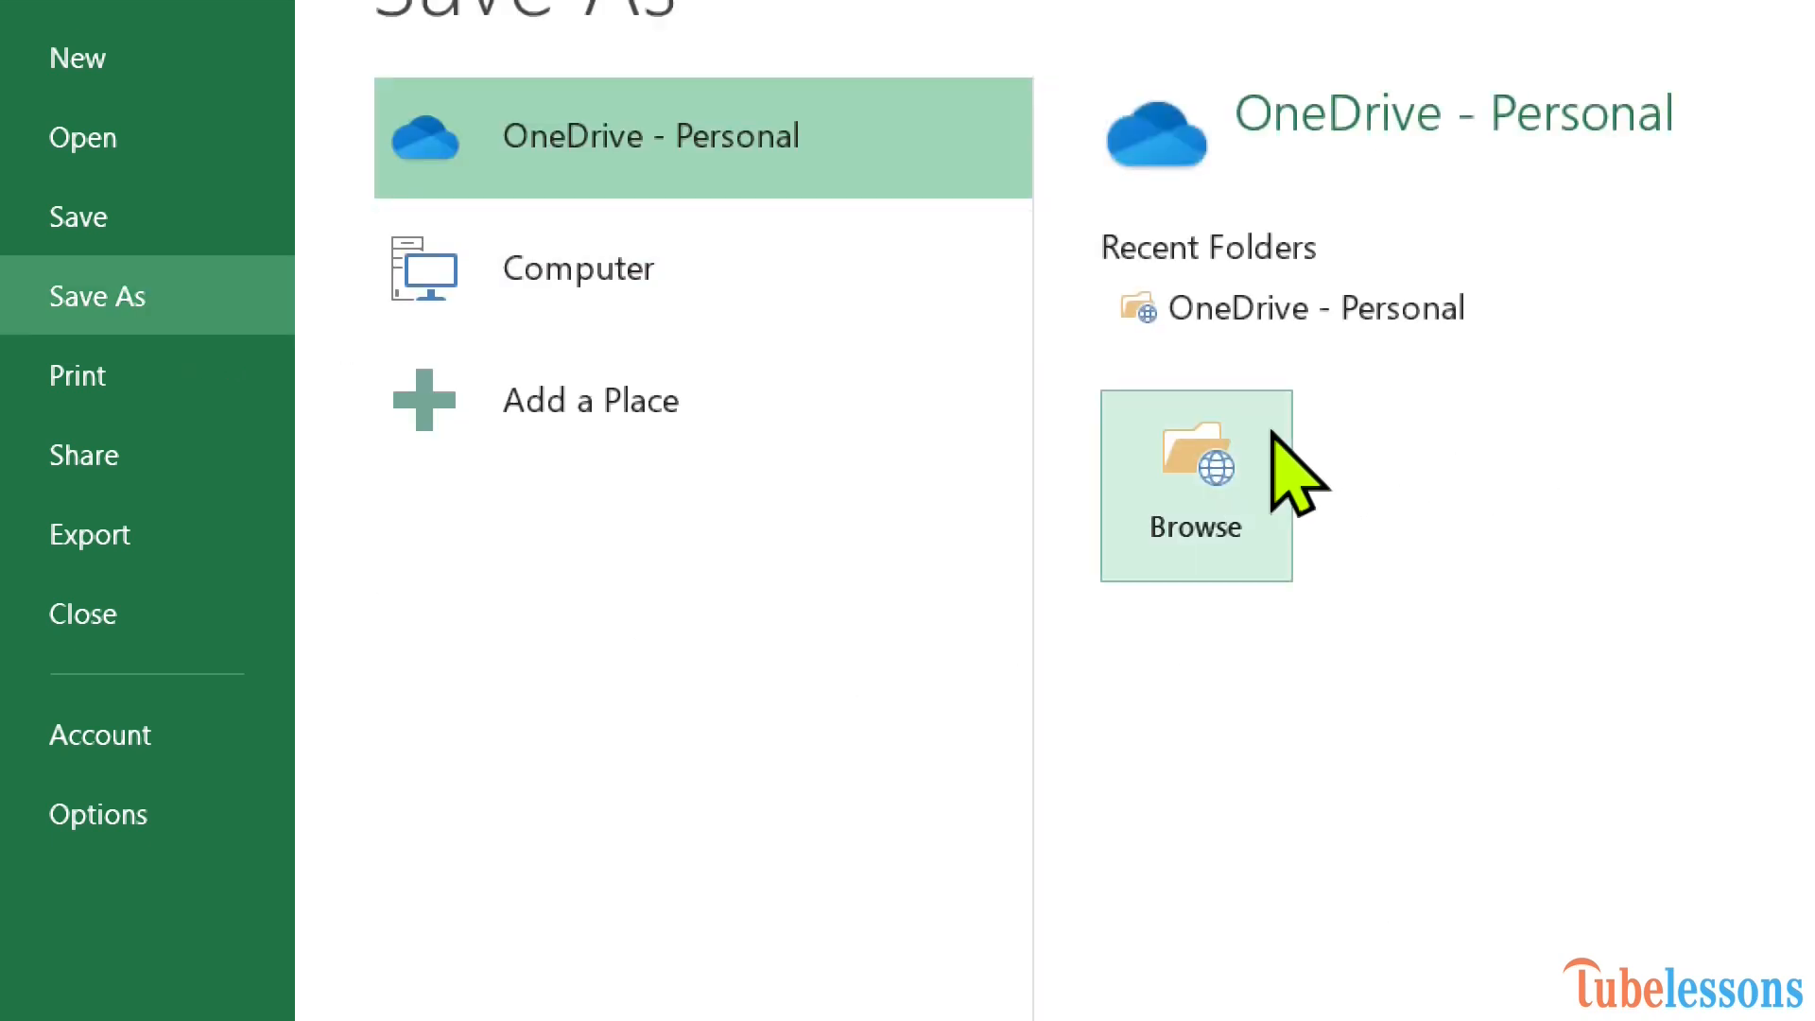
pyautogui.click(1203, 459)
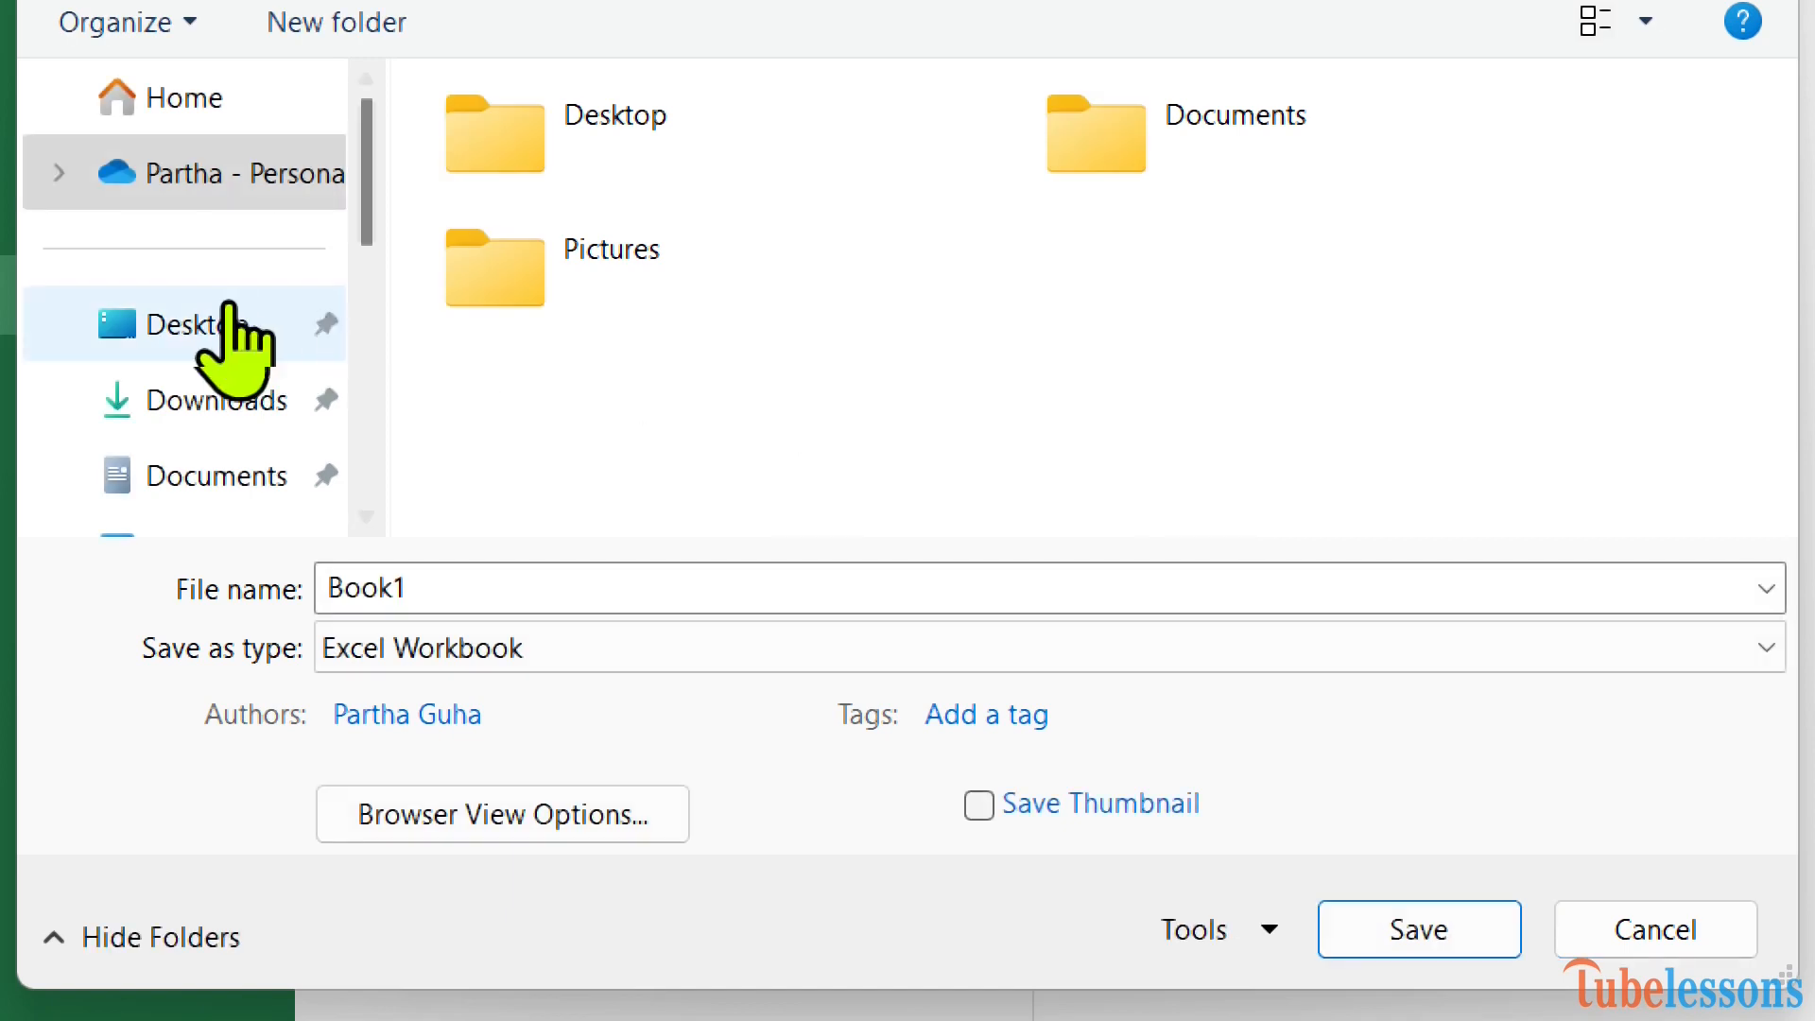
pyautogui.click(182, 304)
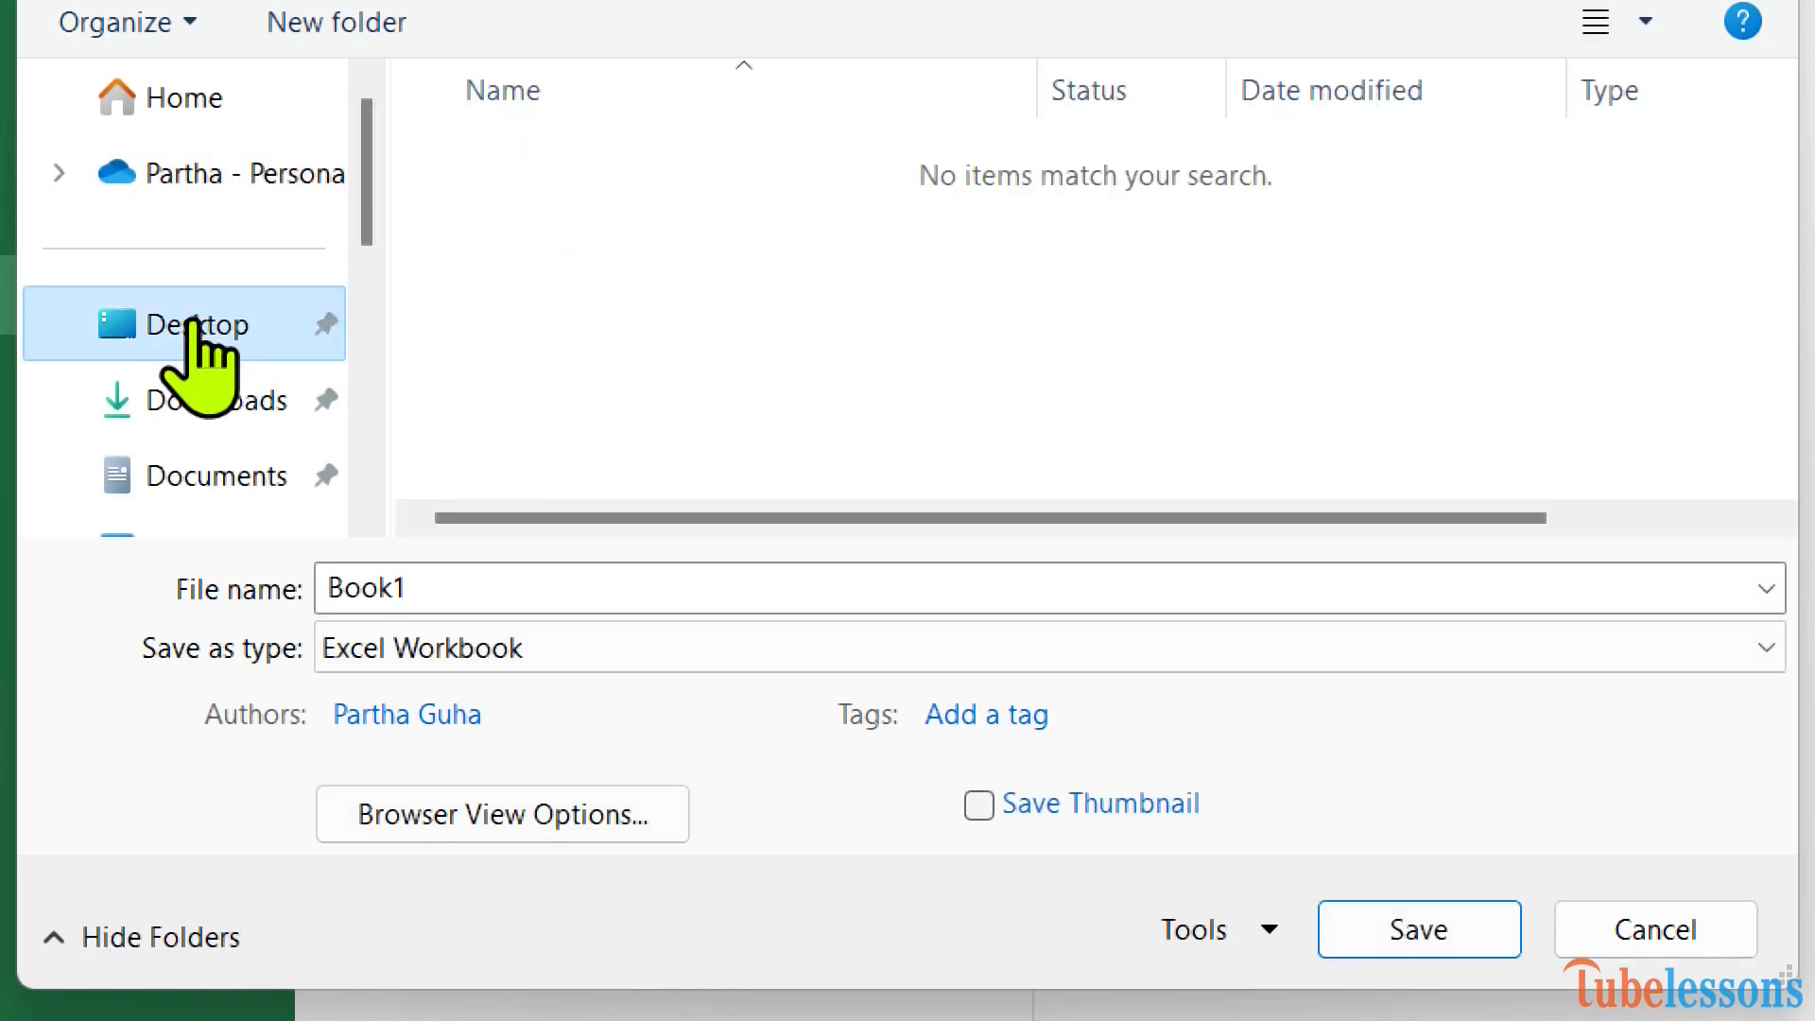
# Save the workbook on the Desktop as Book1 with the Excel Workbook file type.
pyautogui.click(489, 597)
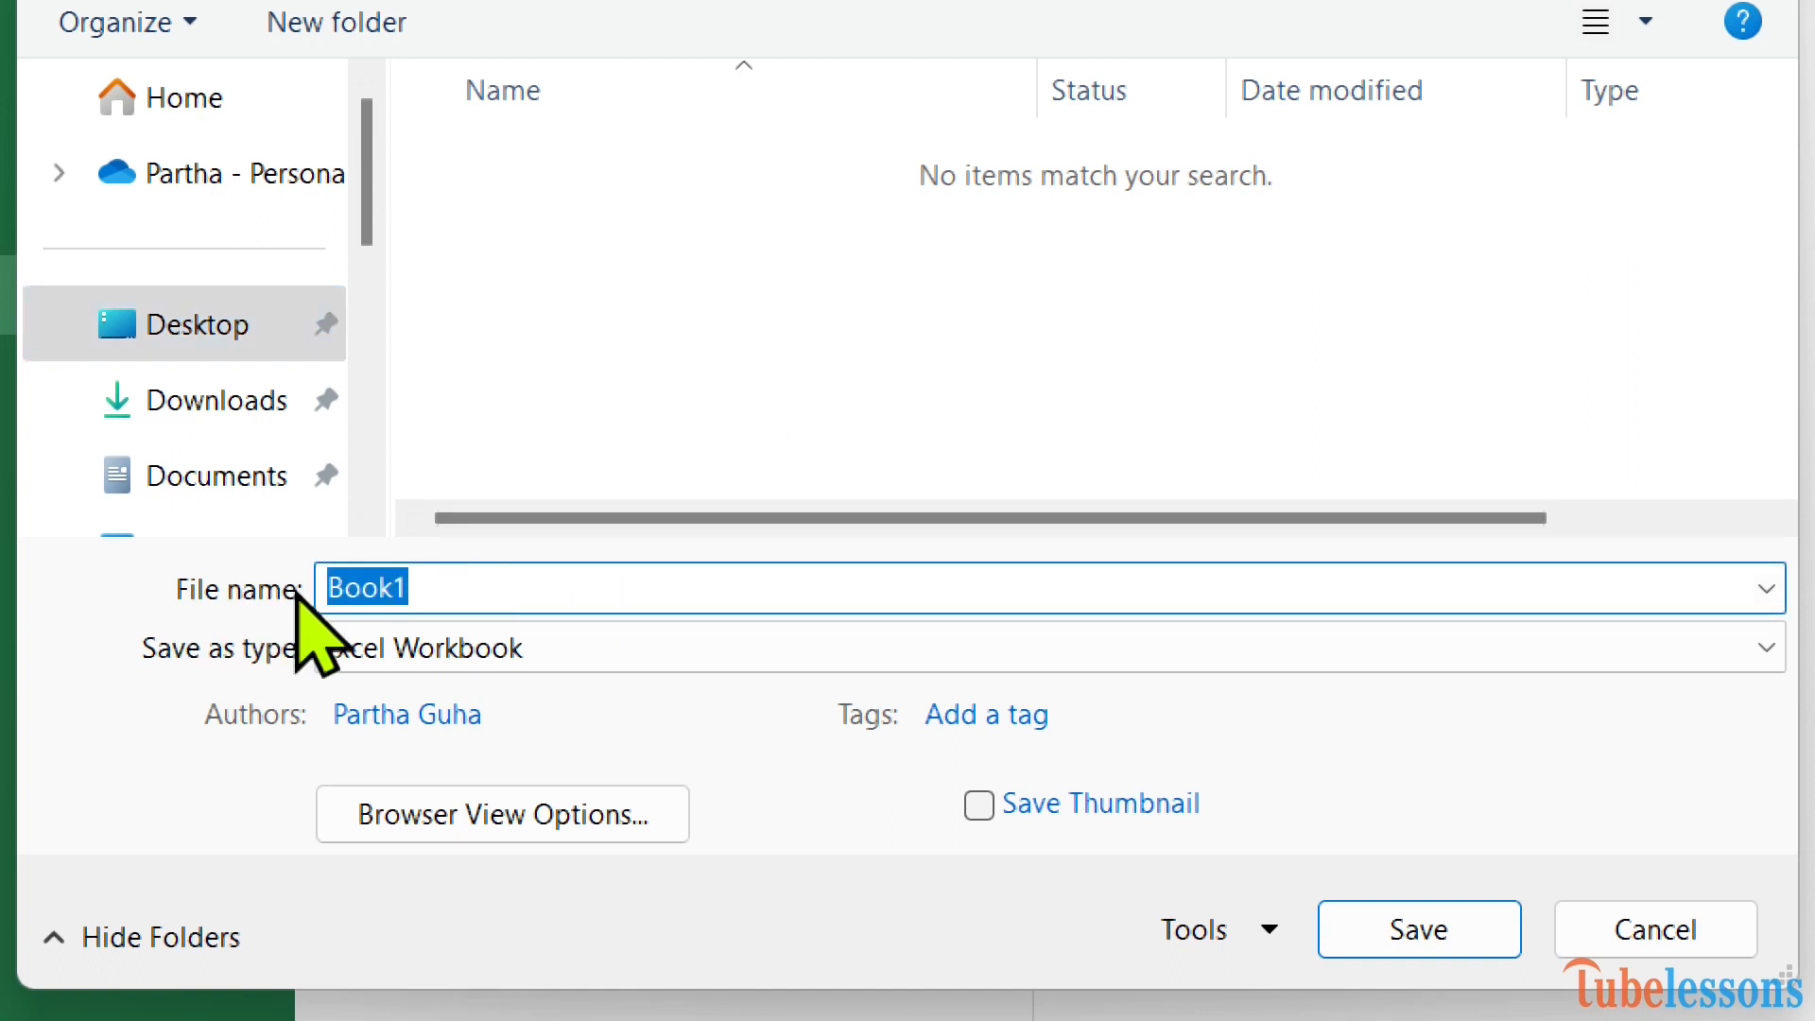
pyautogui.click(429, 580)
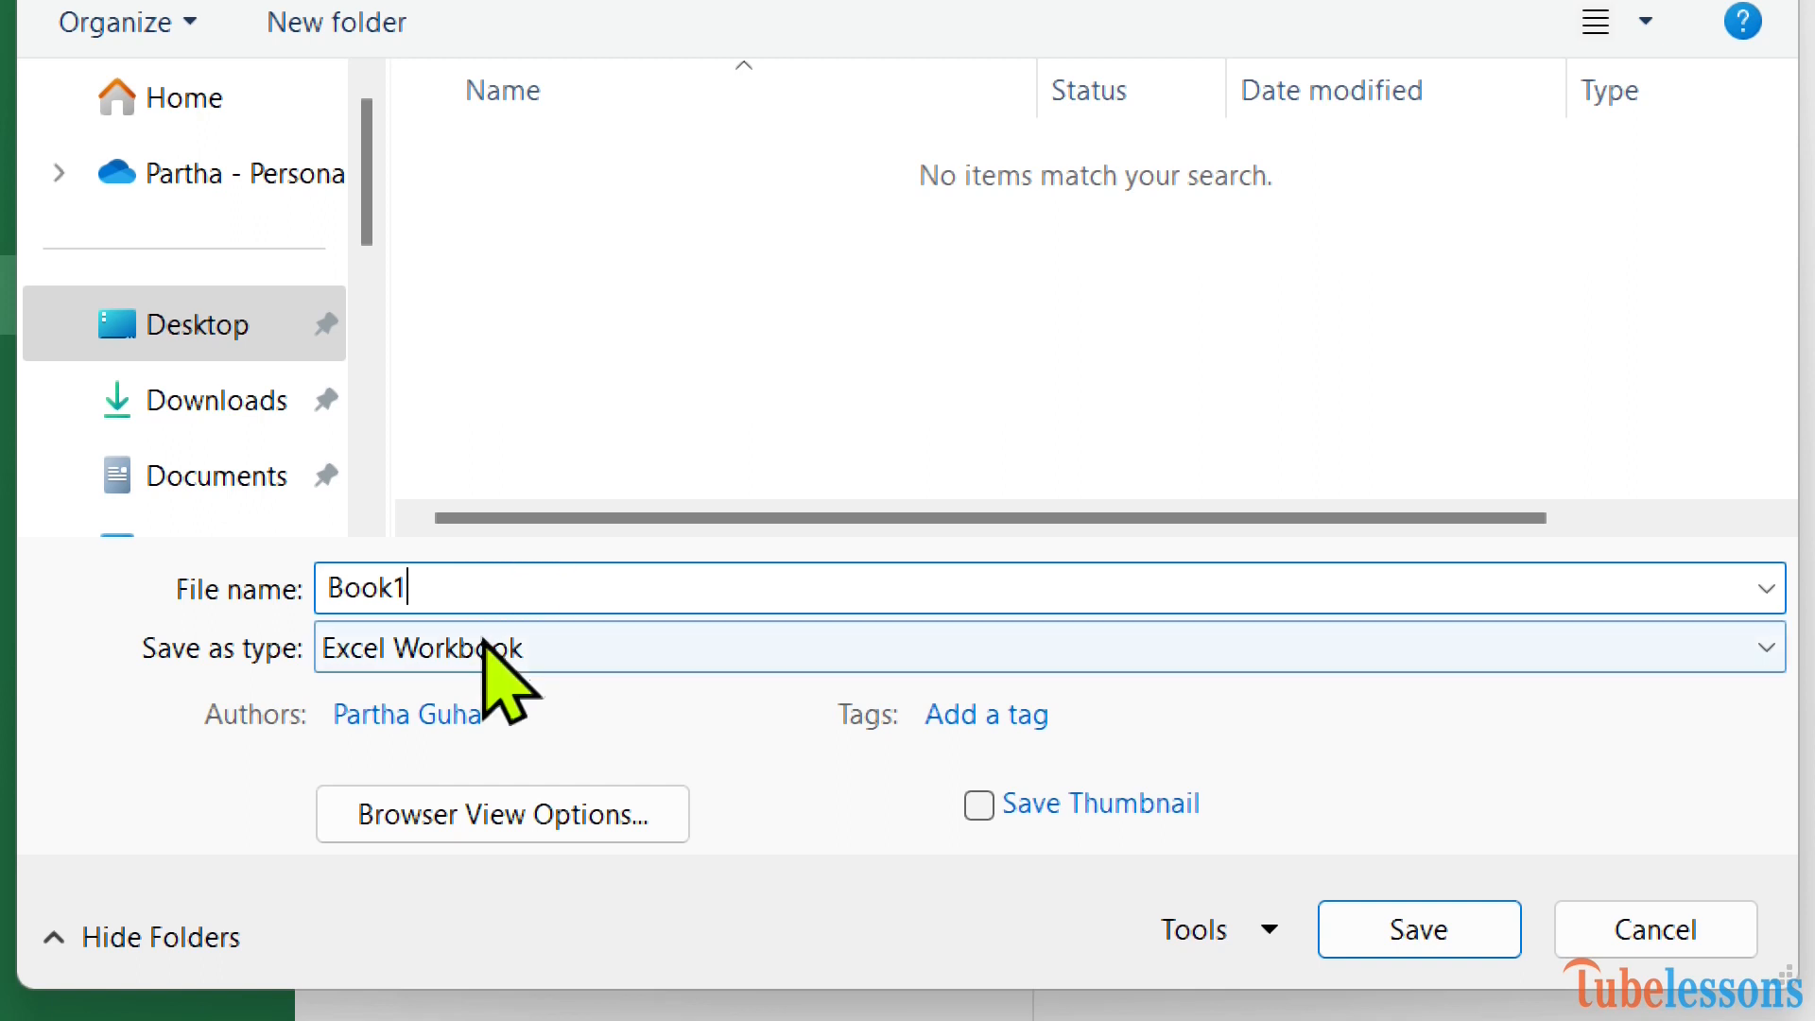
pyautogui.click(677, 644)
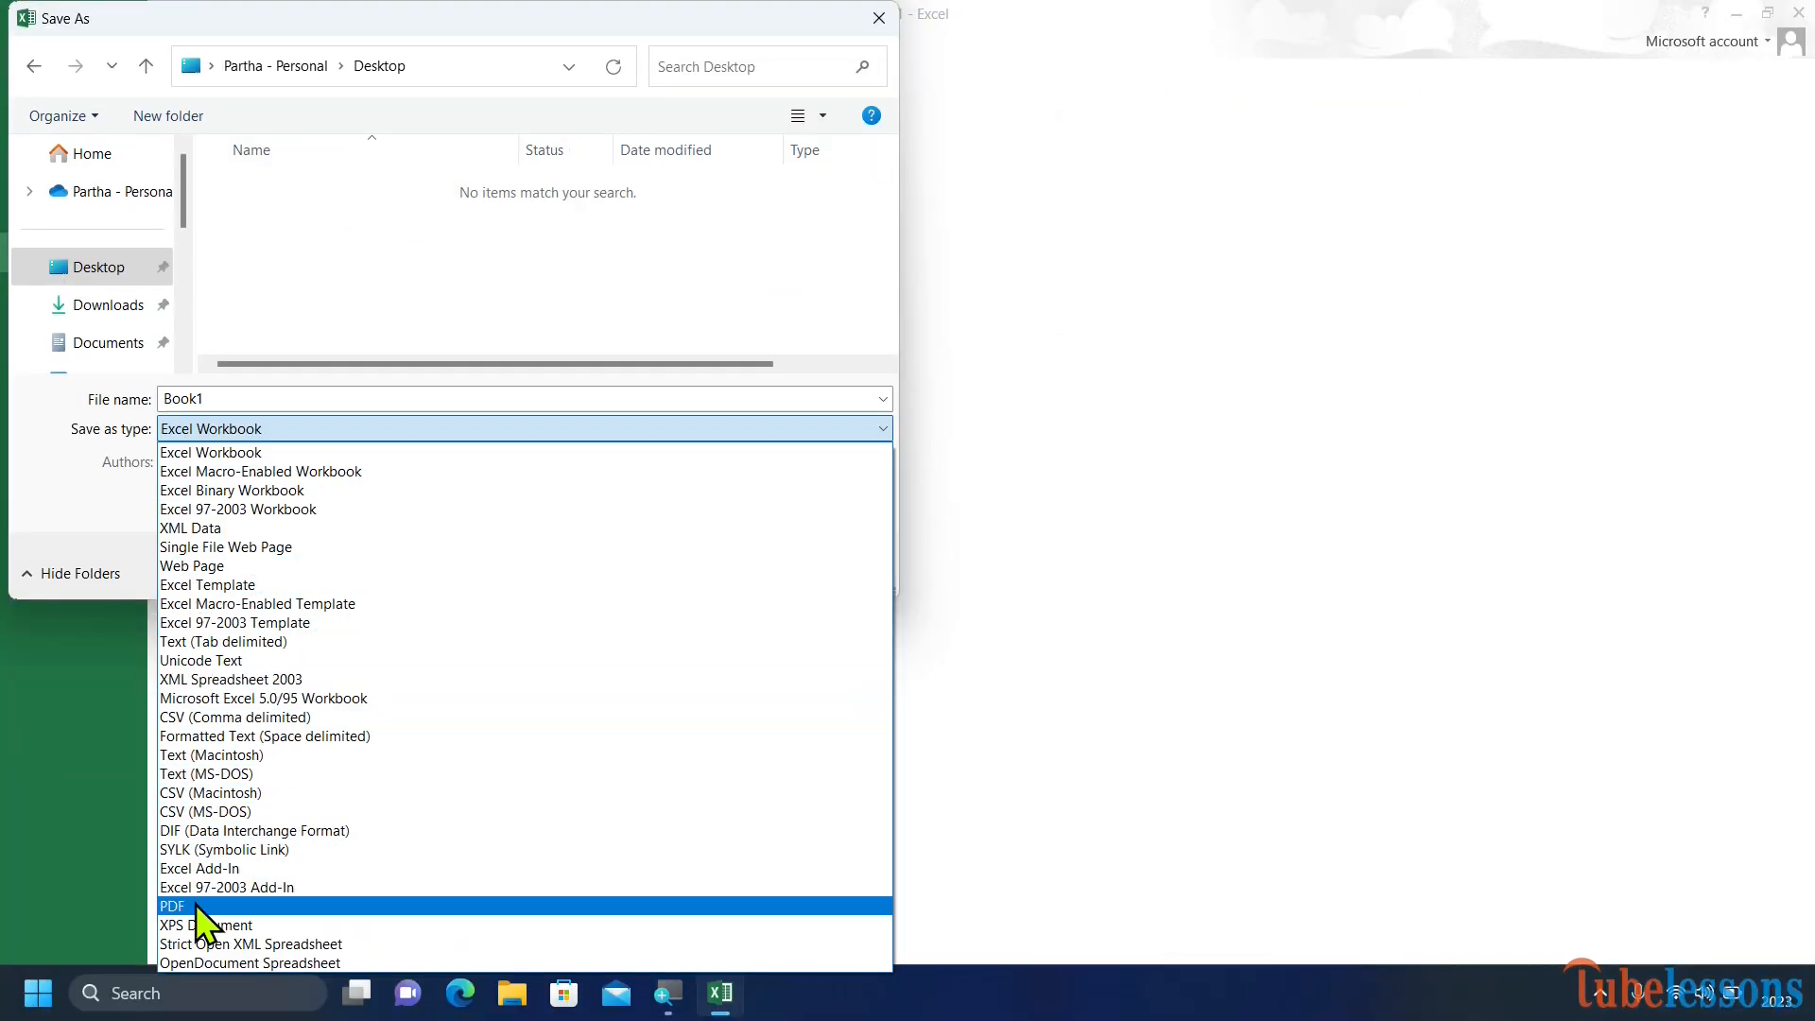
pyautogui.click(413, 452)
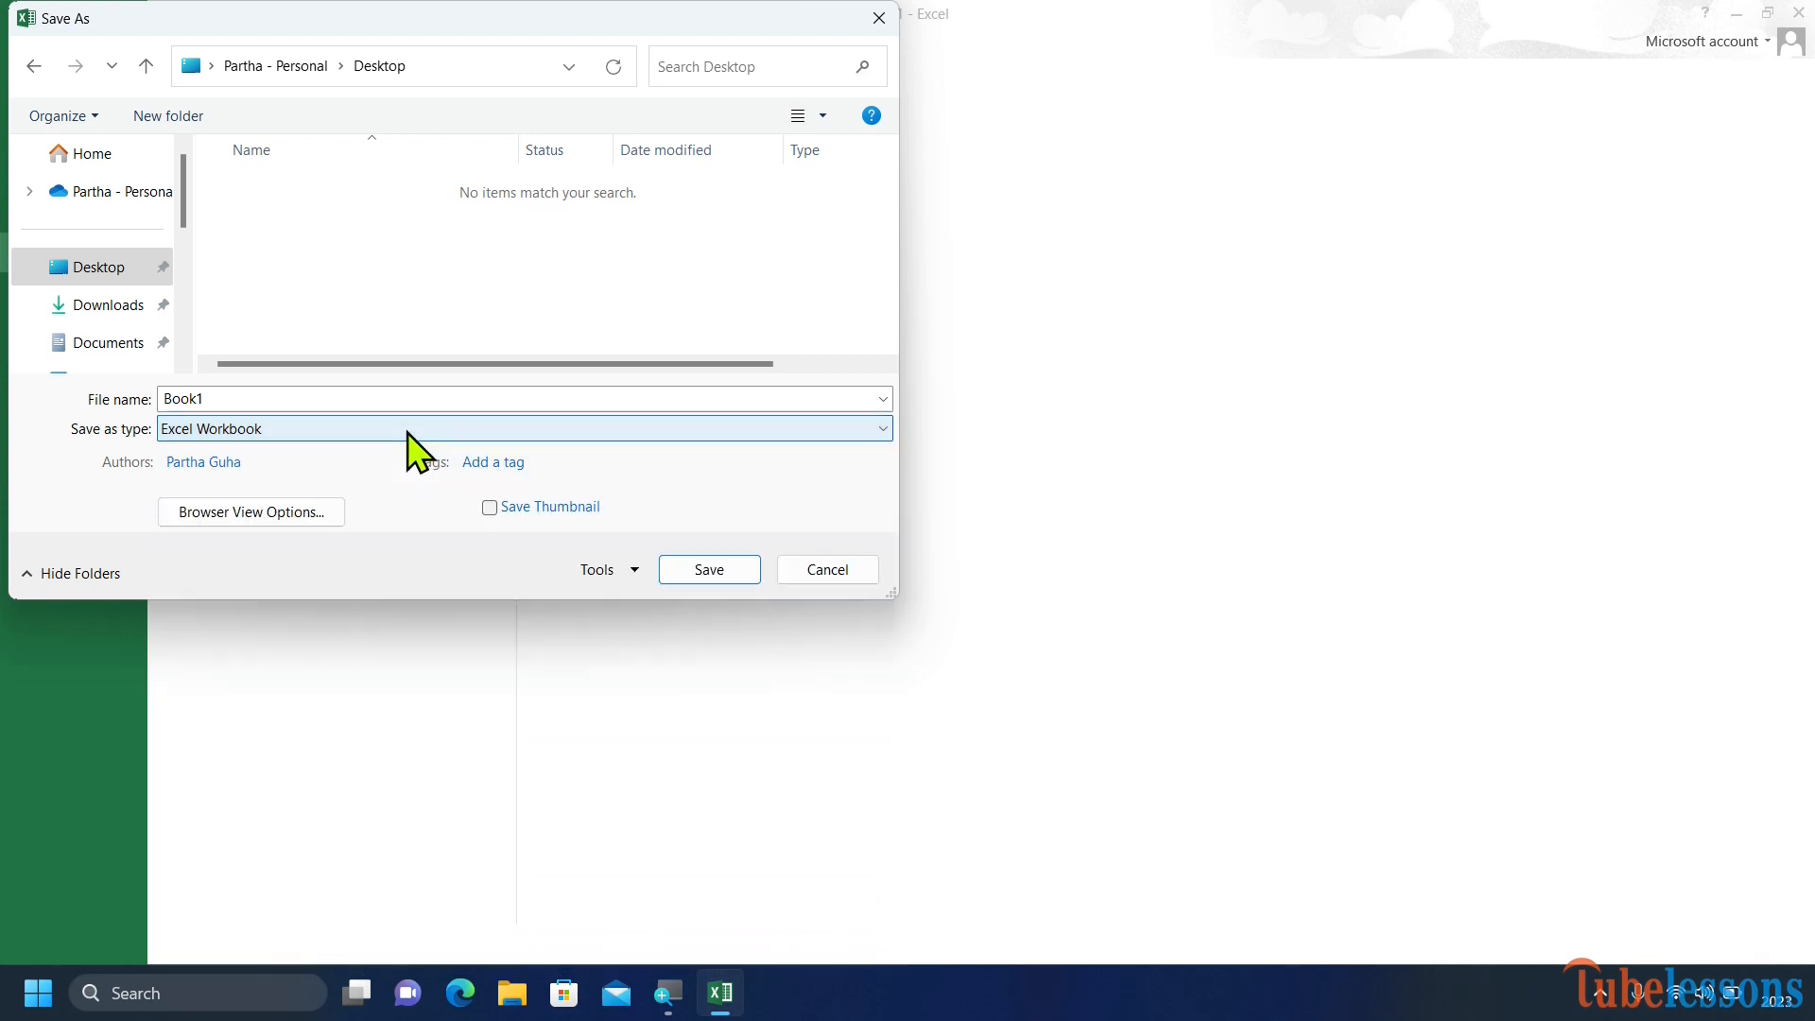
pyautogui.click(681, 577)
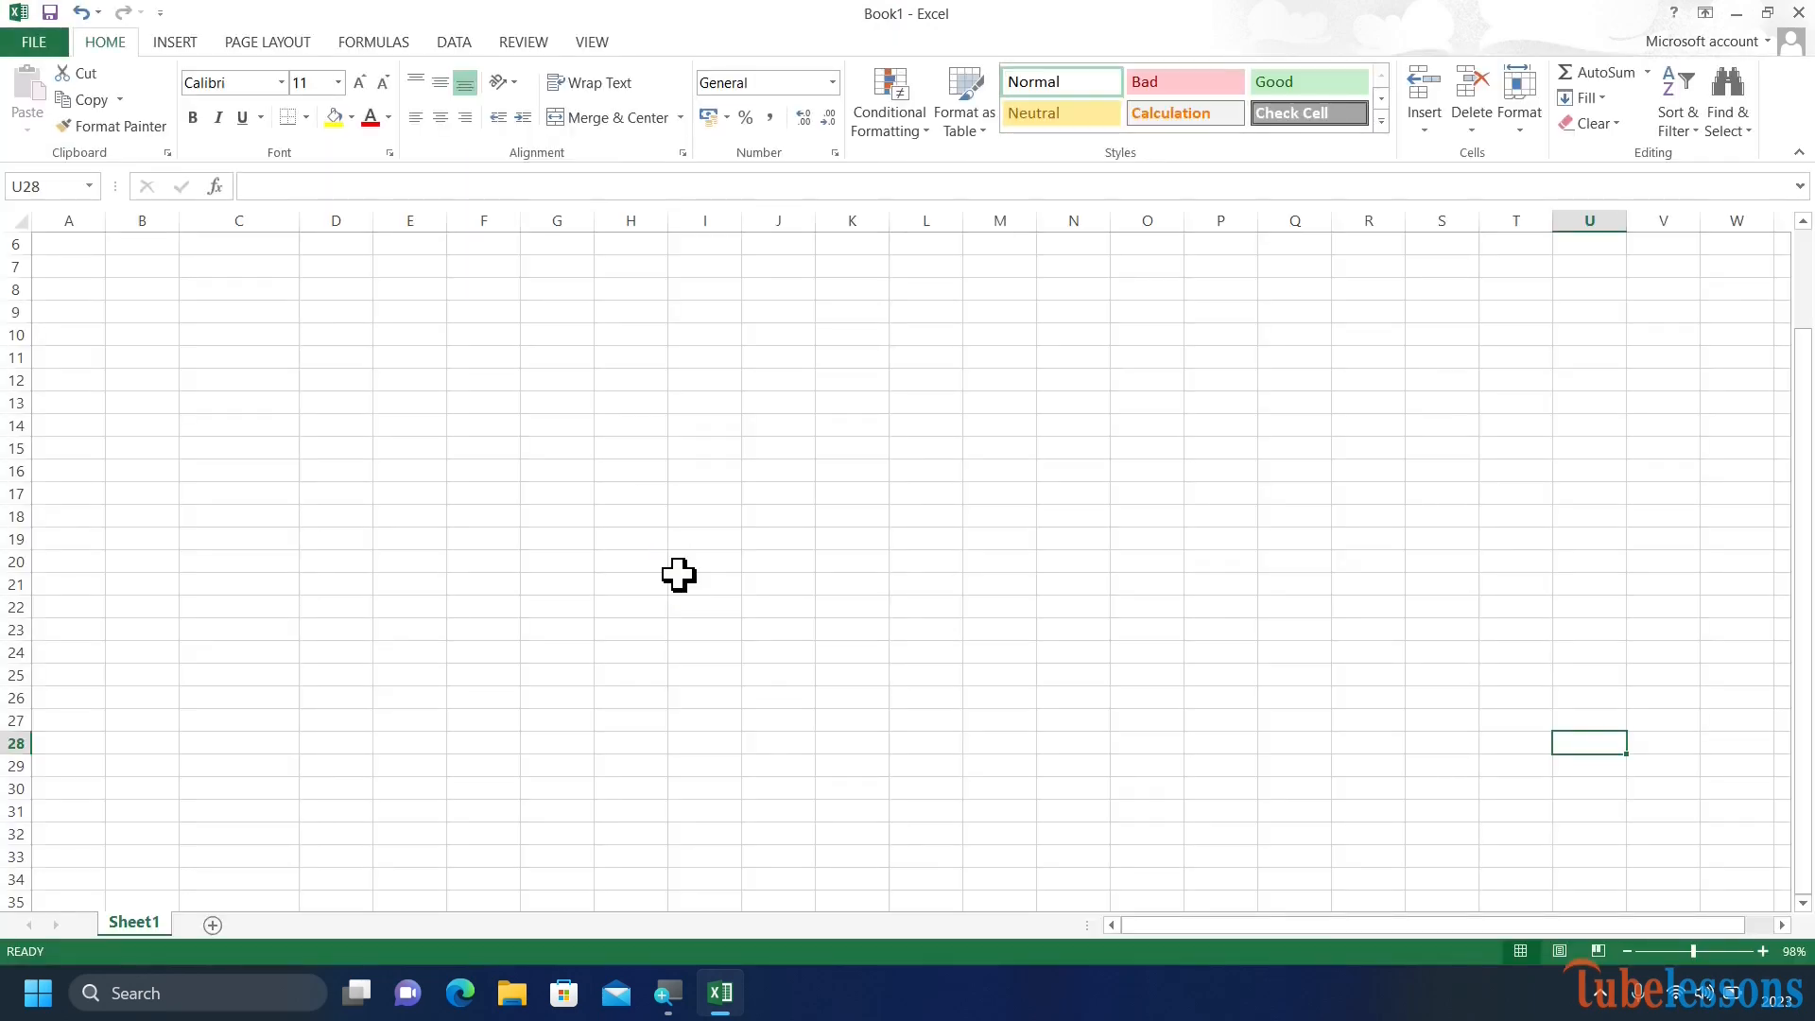